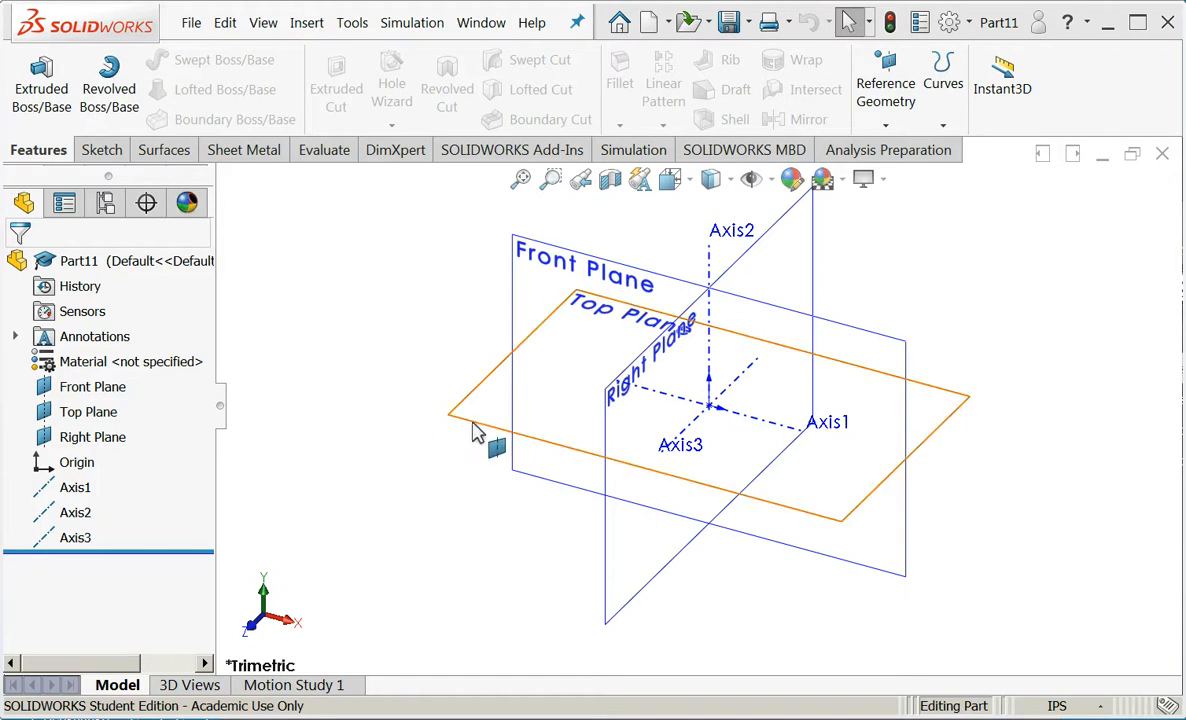
- Sketch a corner rectangle about 3.48 in wide on the Top Plane, starting at the origin
right_click(476, 430)
click(524, 392)
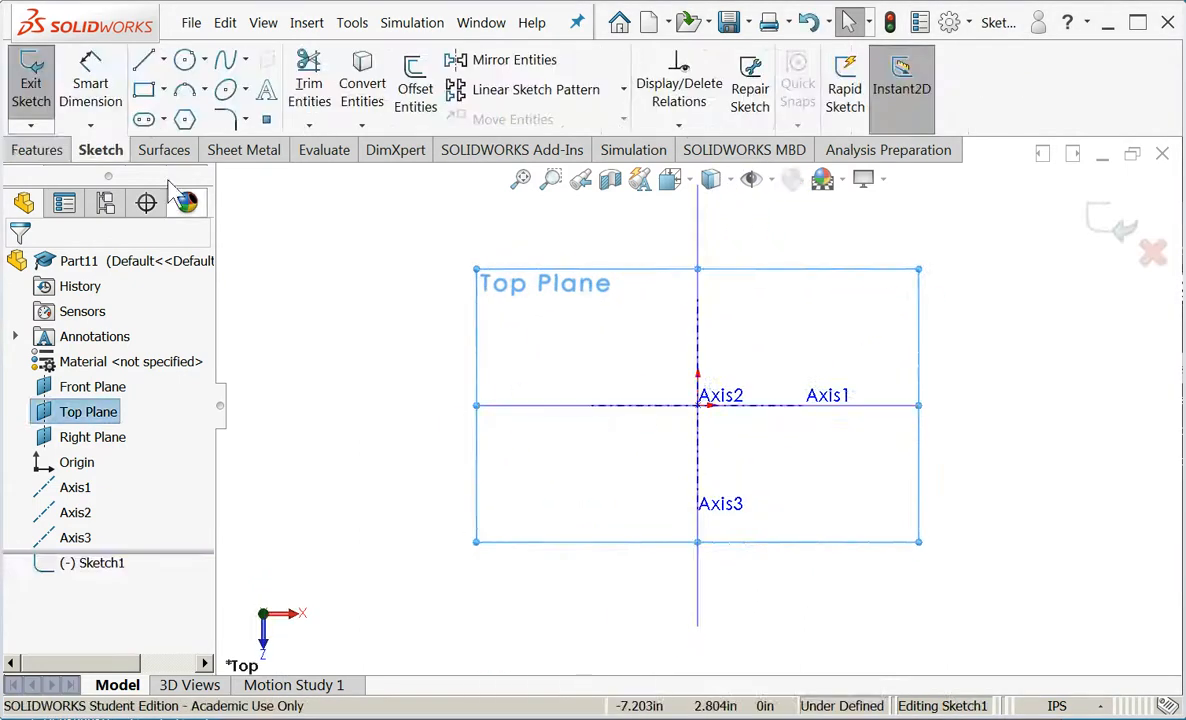
click(144, 89)
click(698, 405)
click(917, 280)
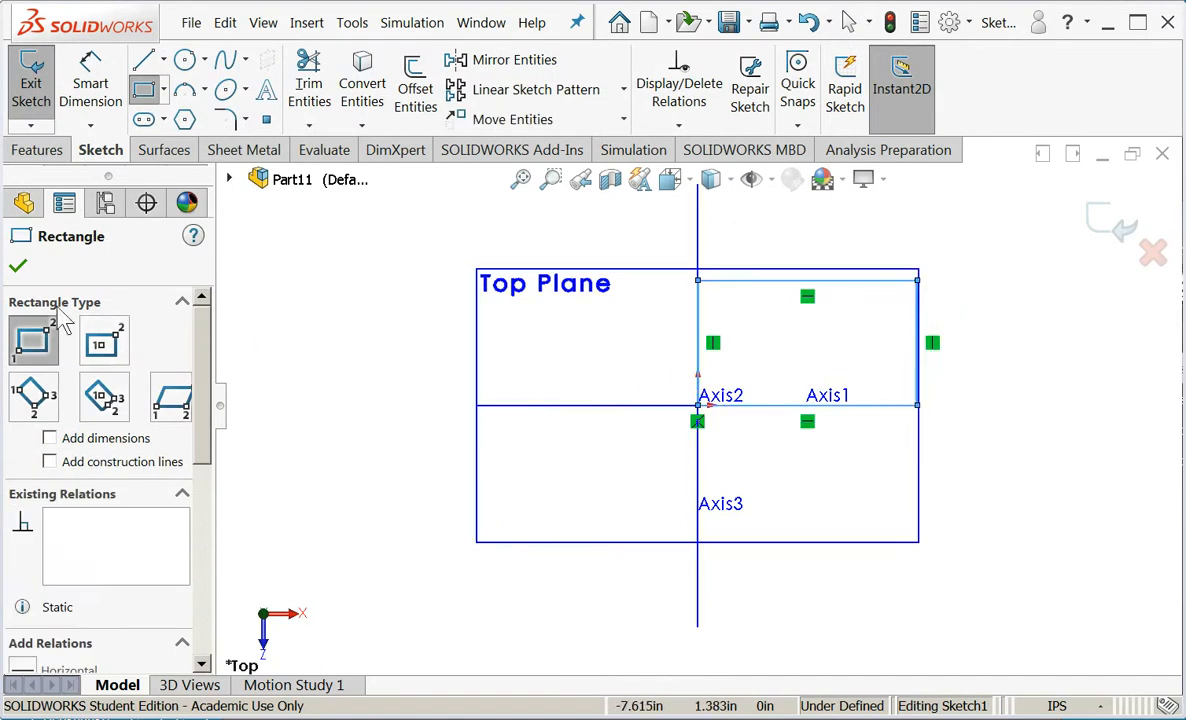
click(18, 266)
- Dimension the rectangle 5 in wide and 3 in high, and exit the sketch
click(90, 88)
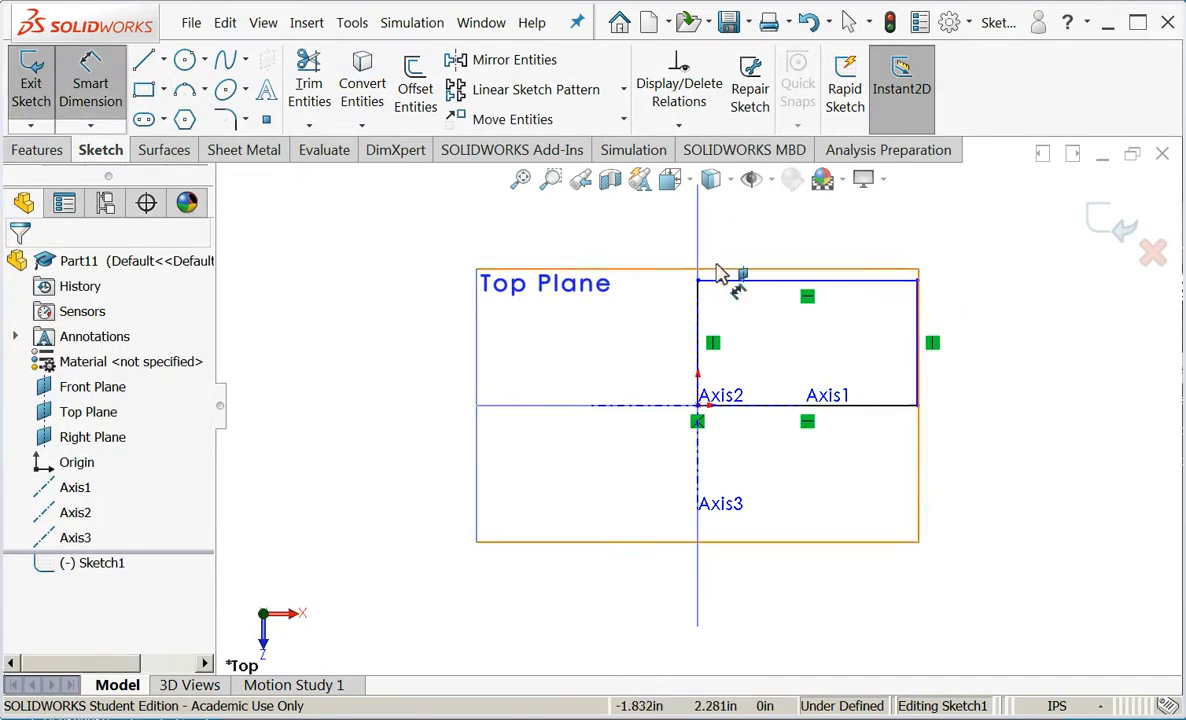
click(803, 282)
click(810, 245)
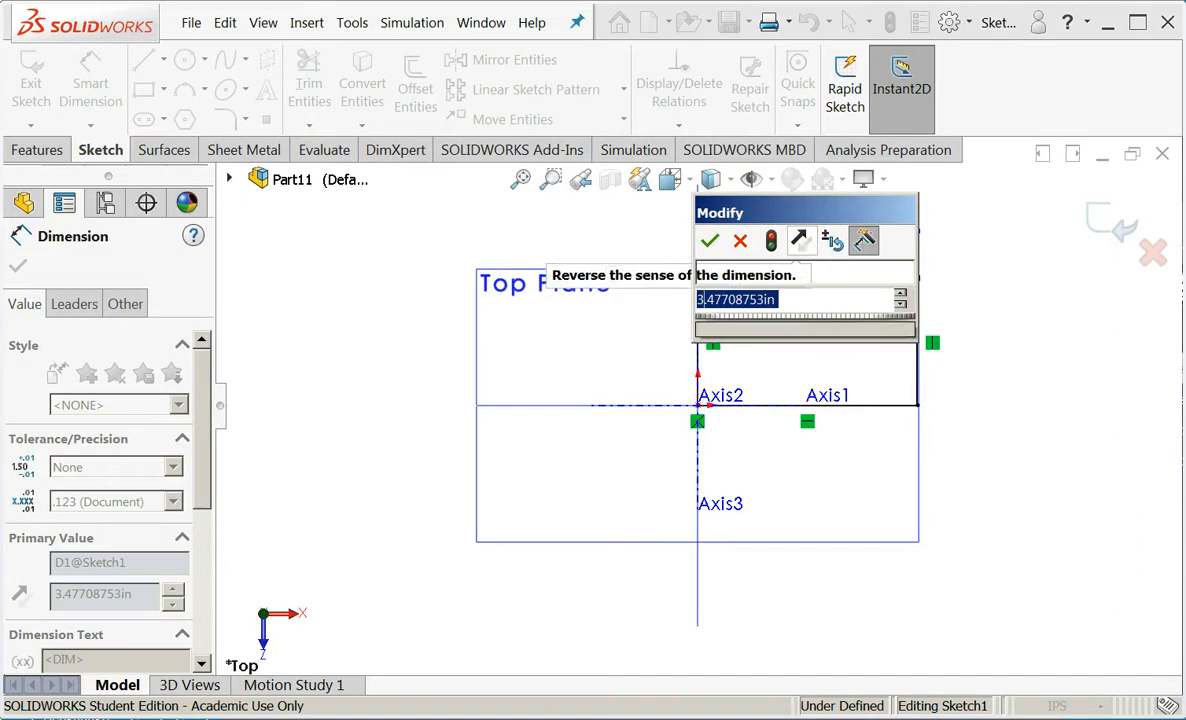
text(5)
key(Return)
click(697, 360)
click(665, 365)
text(3)
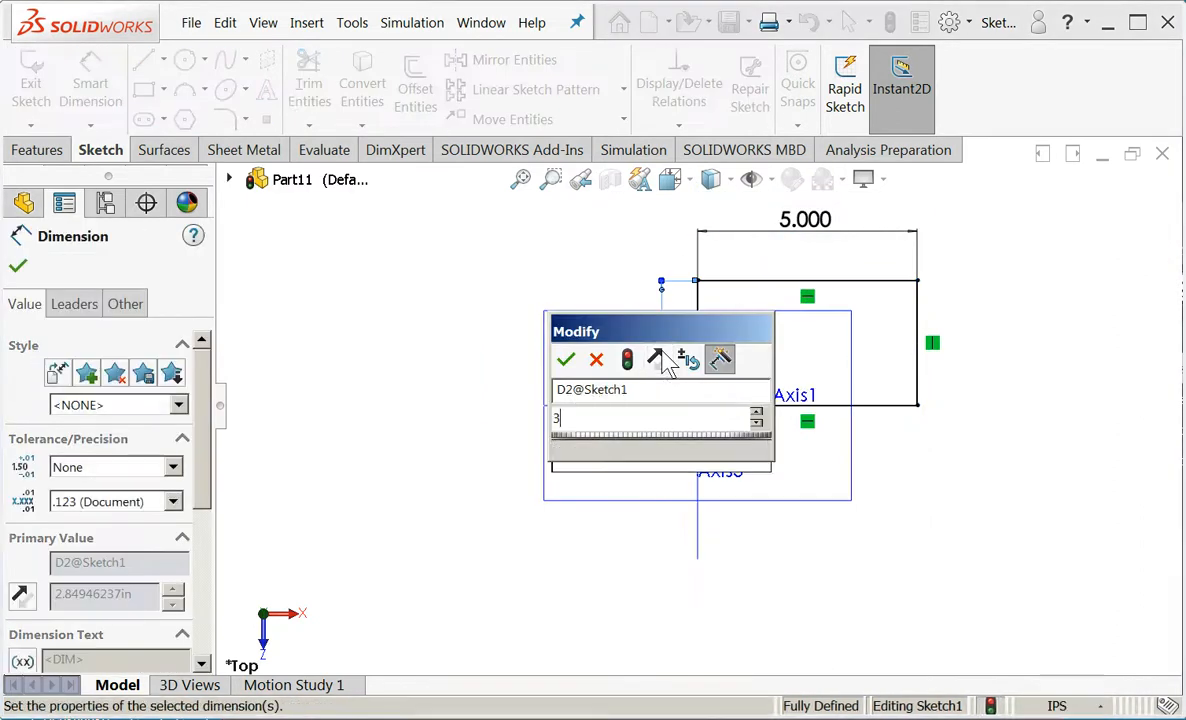
key(Return)
click(18, 265)
click(30, 85)
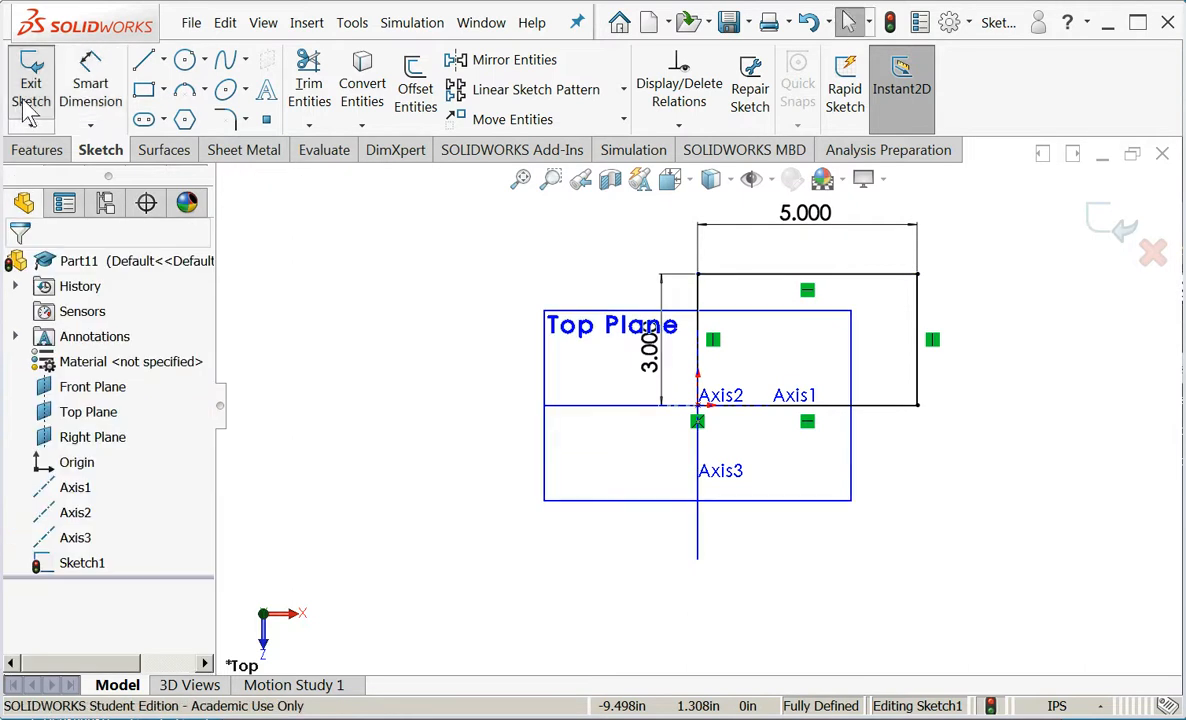
- Start a sheet metal base flange from the rectangle sketch, using the steel sample gauge table
mouse_move(490, 537)
middle_down()
mouse_move(478, 355)
mouse_move(466, 342)
middle_up()
scroll(911, 395, down, 3)
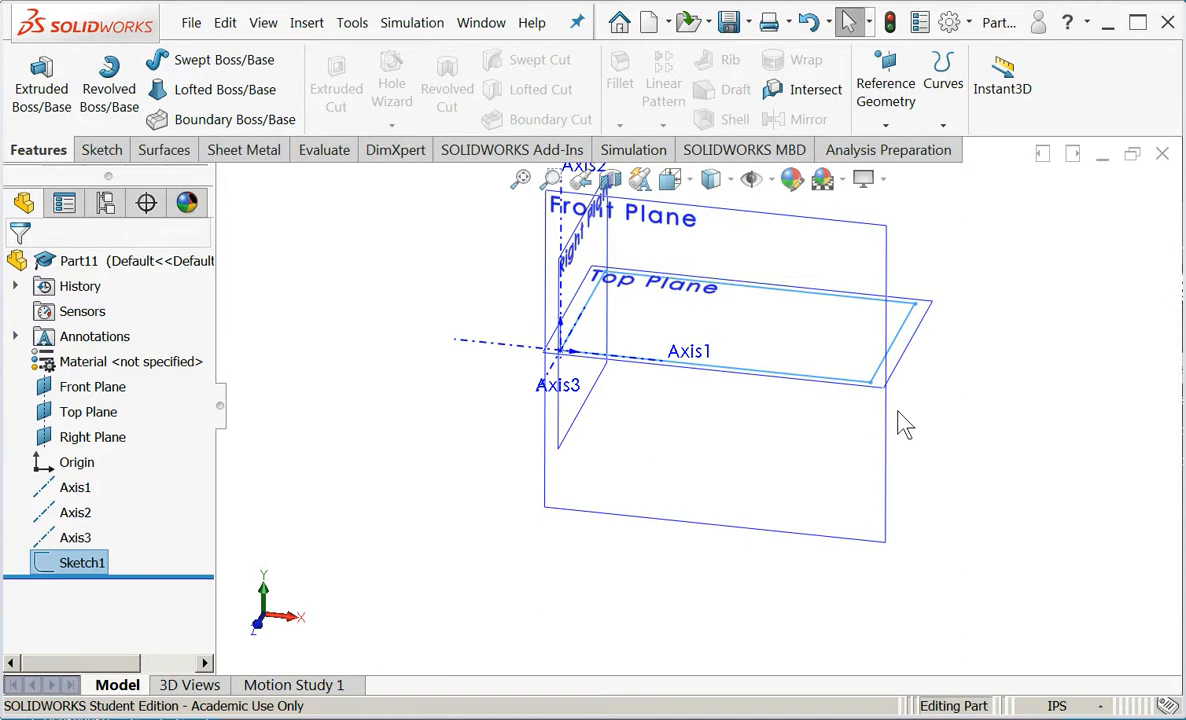
click(310, 26)
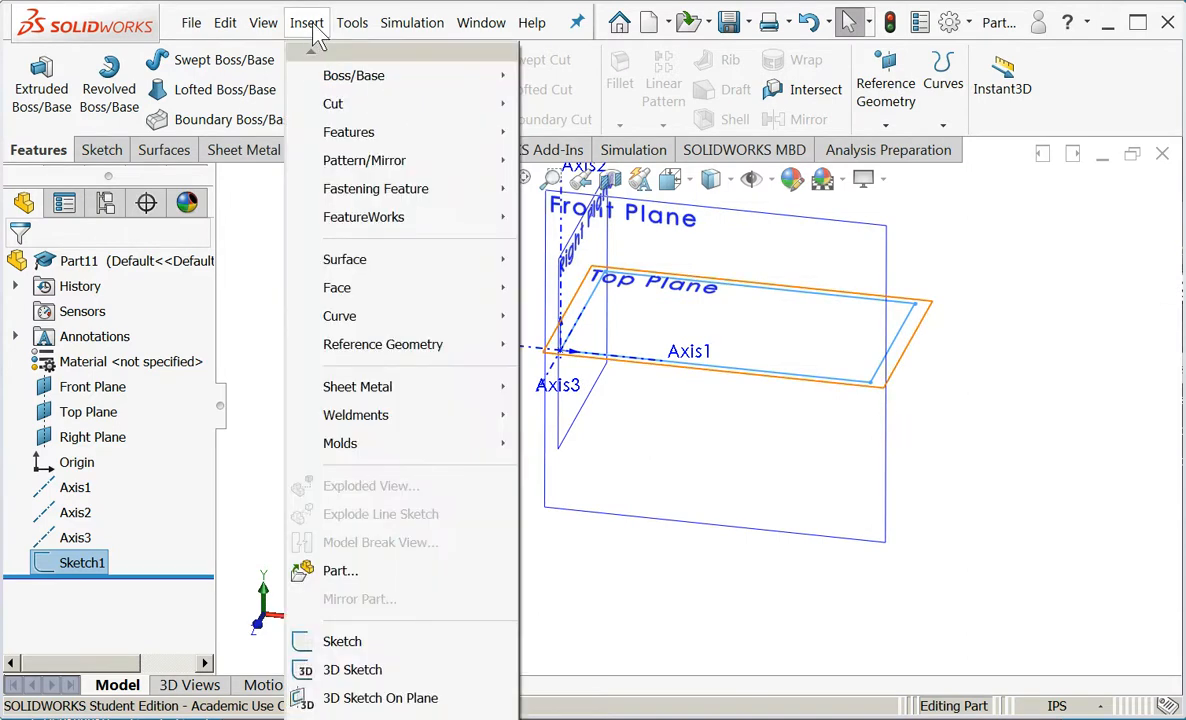
mouse_move(420, 390)
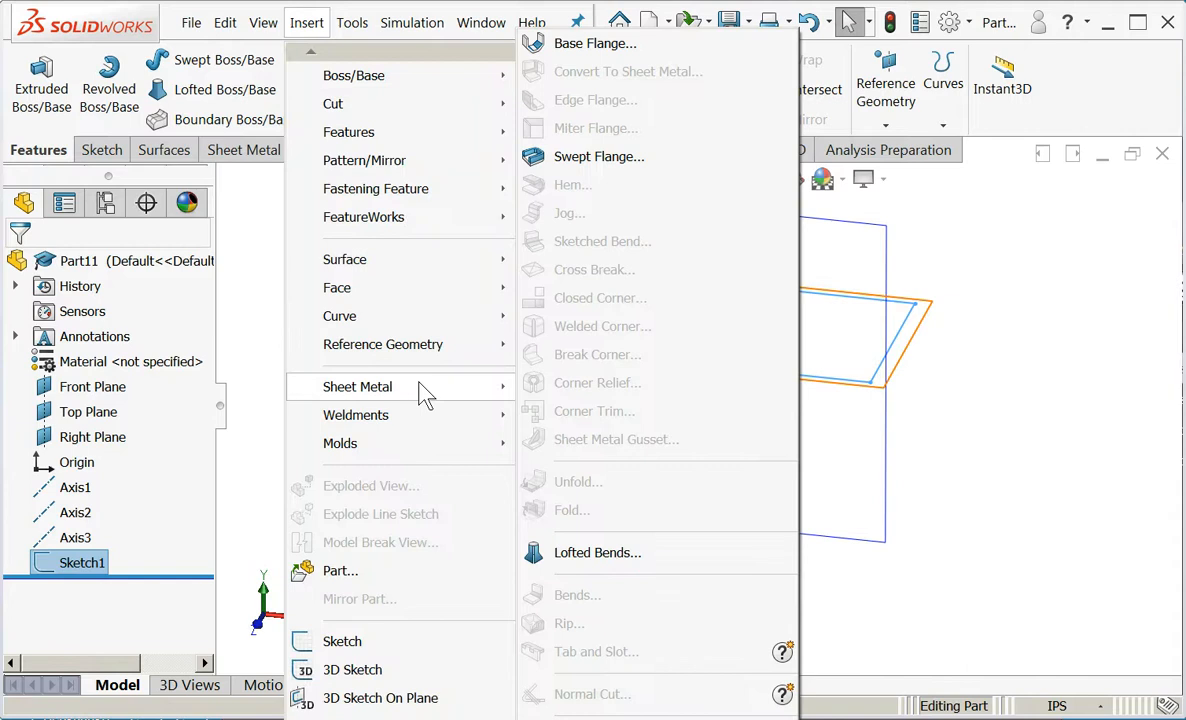
click(627, 50)
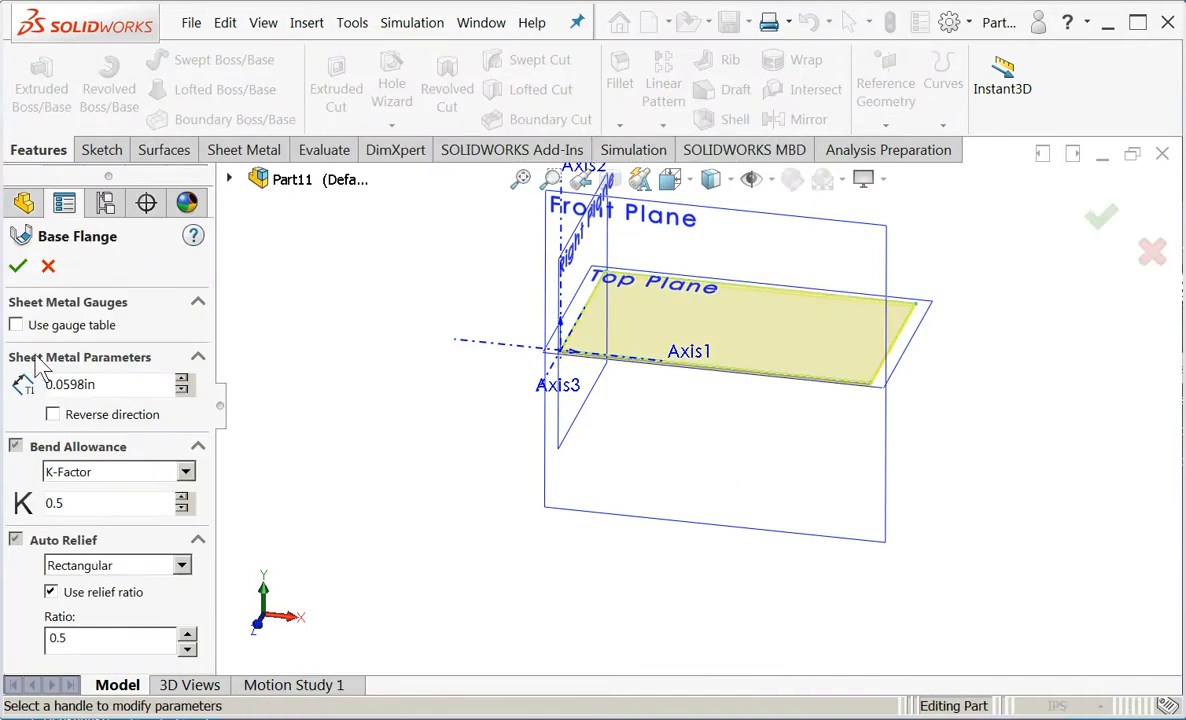
click(17, 327)
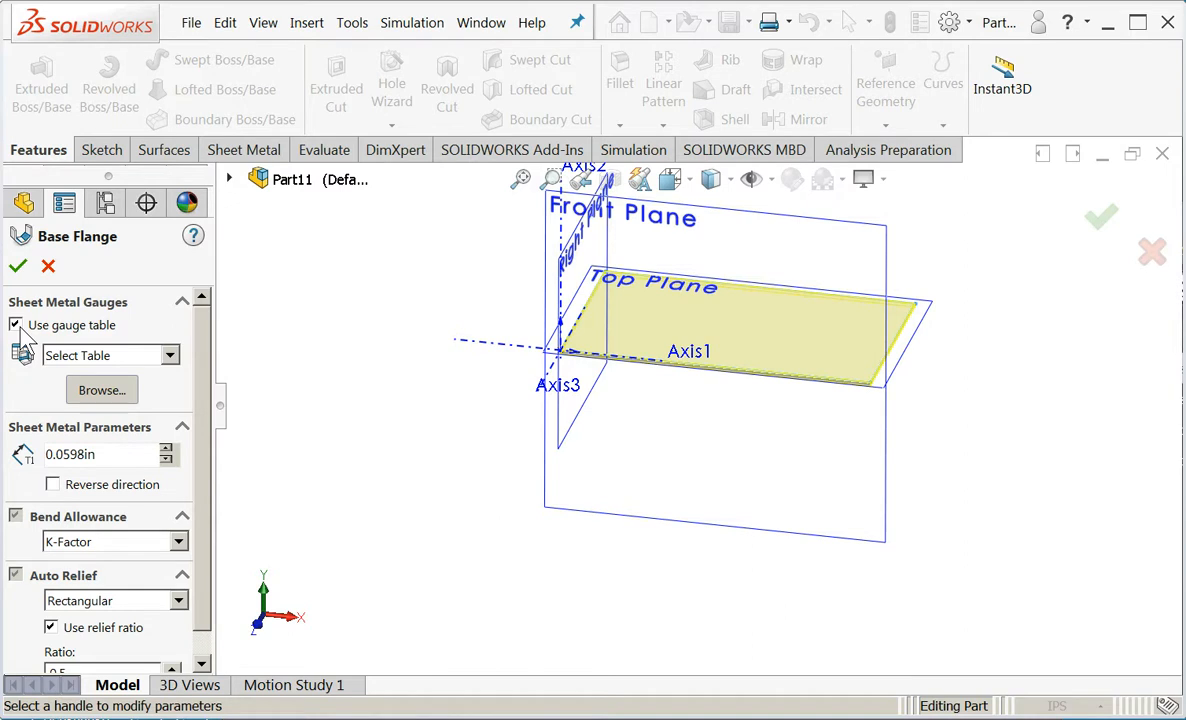
click(100, 355)
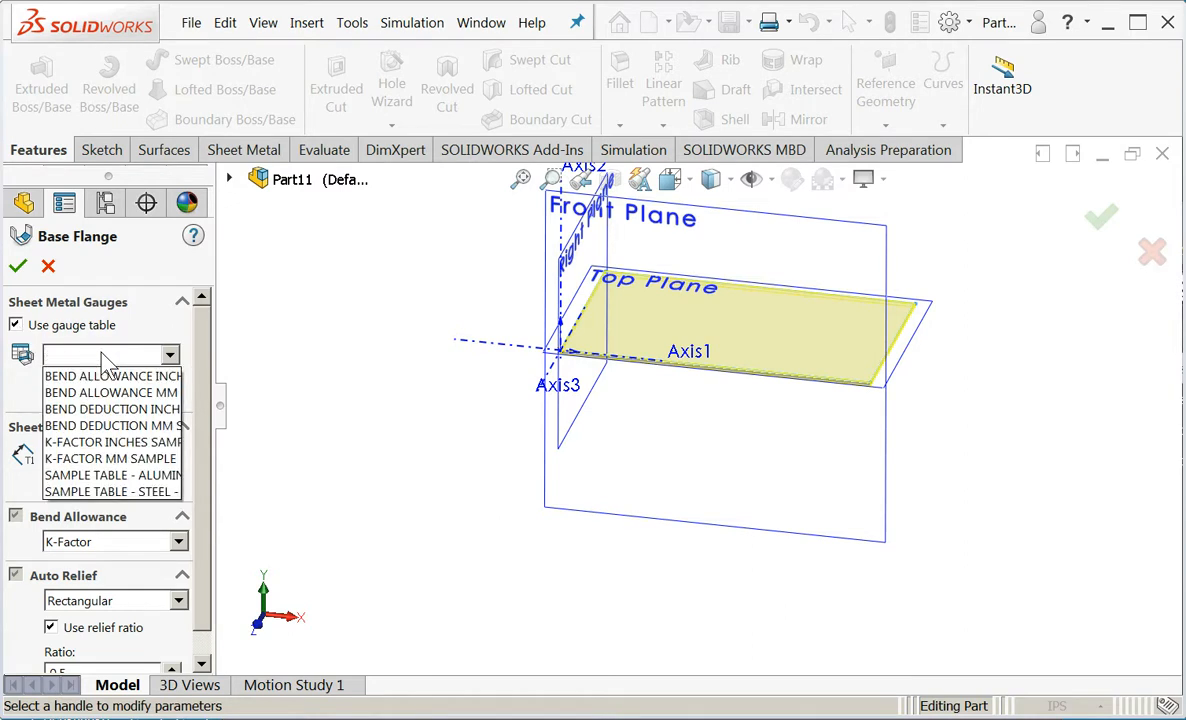
click(156, 493)
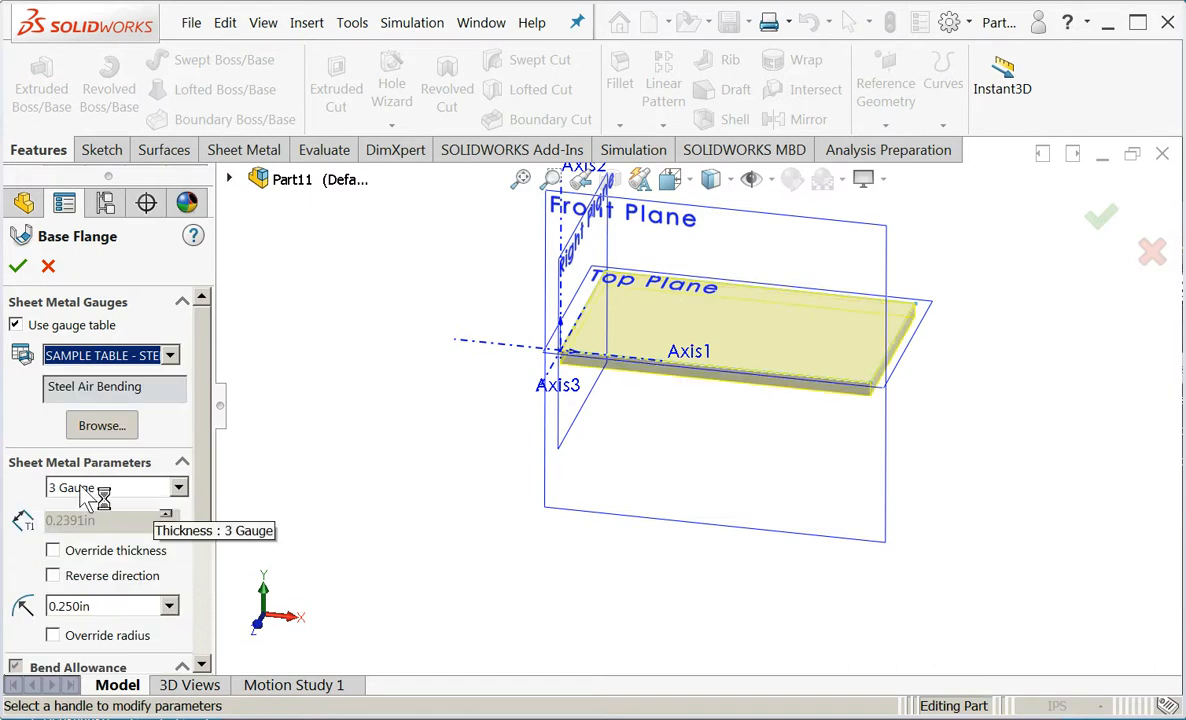
- Set the base flange thickness to 16 Gauge and create the flange
click(117, 490)
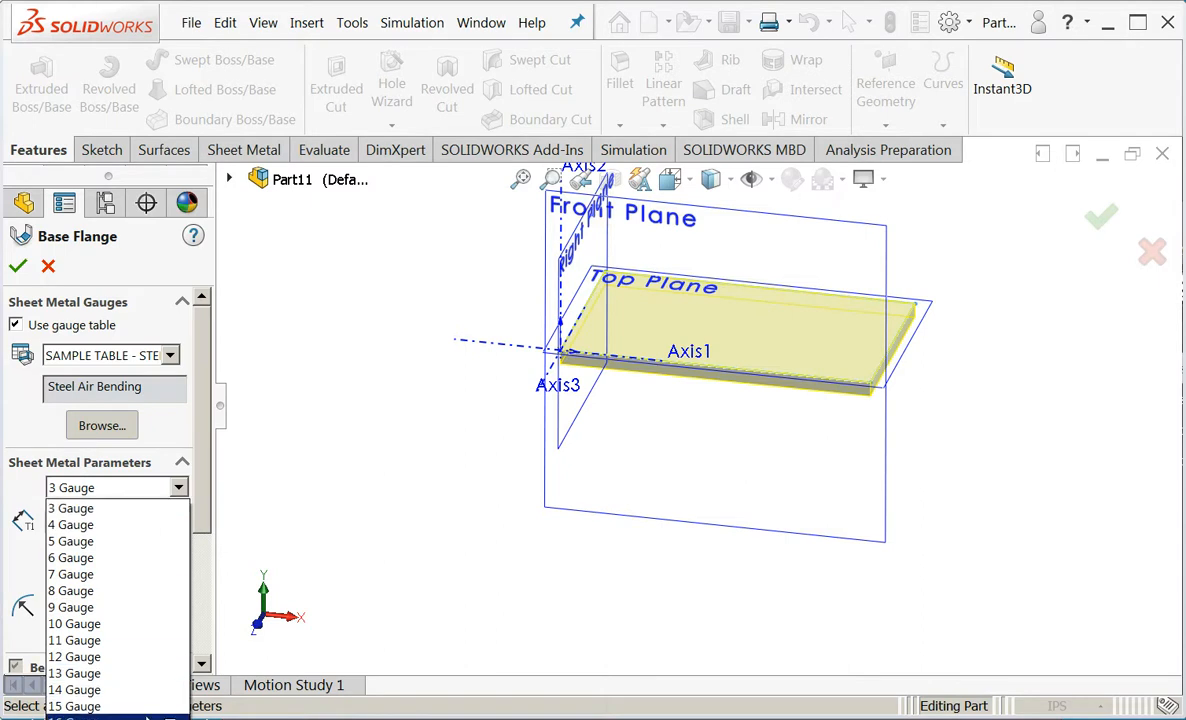
click(75, 716)
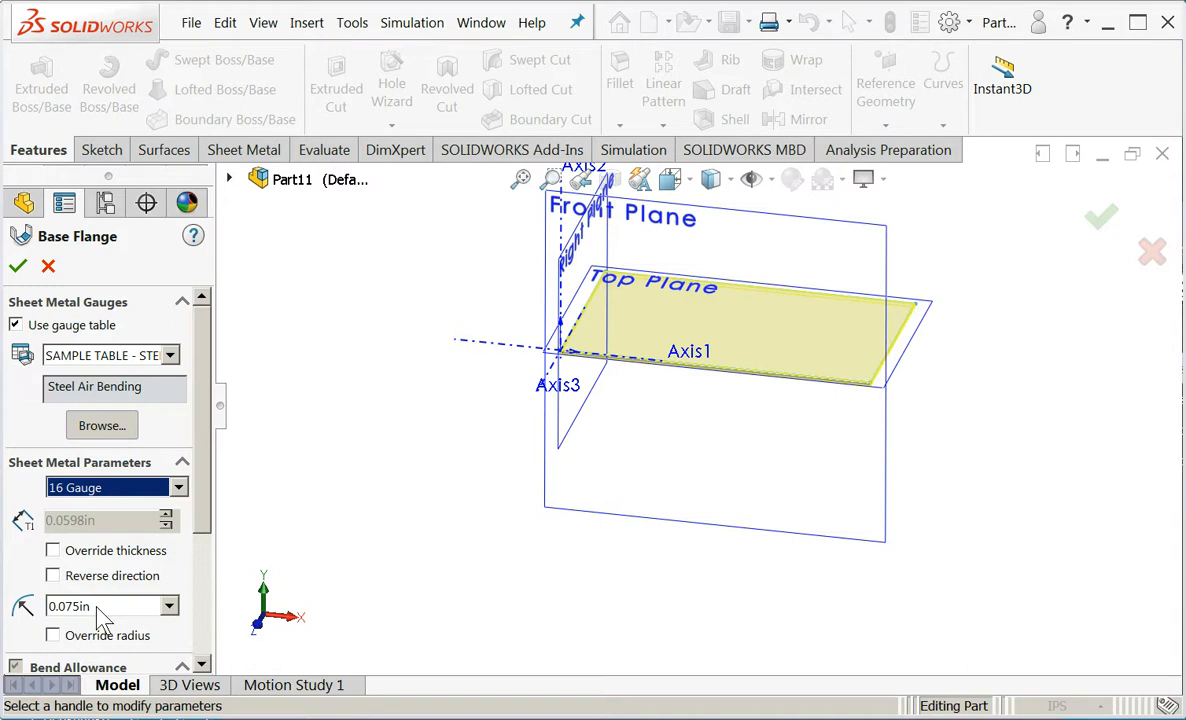
drag(206, 518, 219, 650)
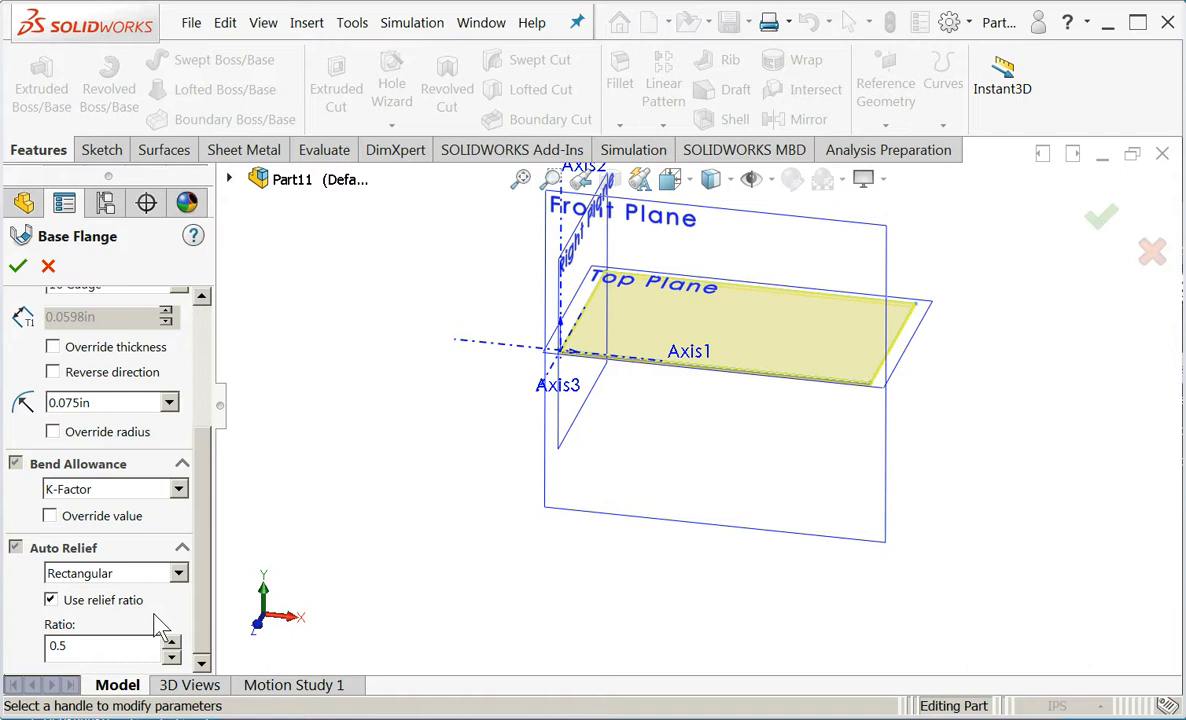
drag(201, 630, 205, 450)
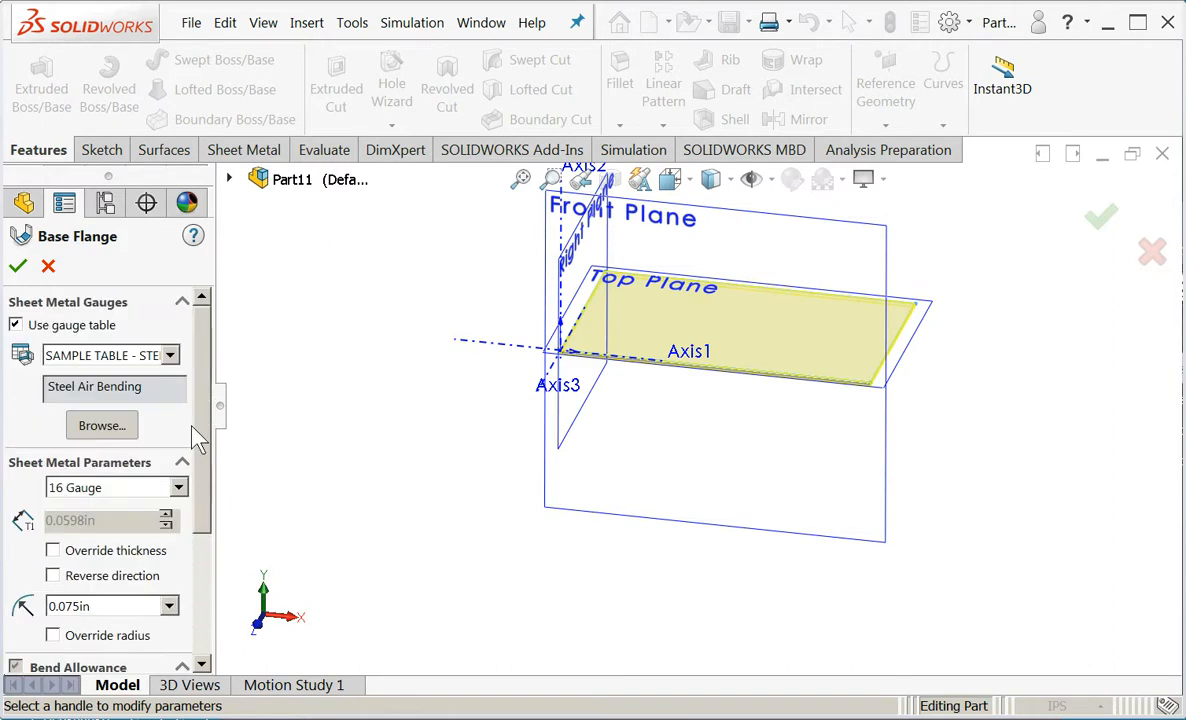
click(18, 265)
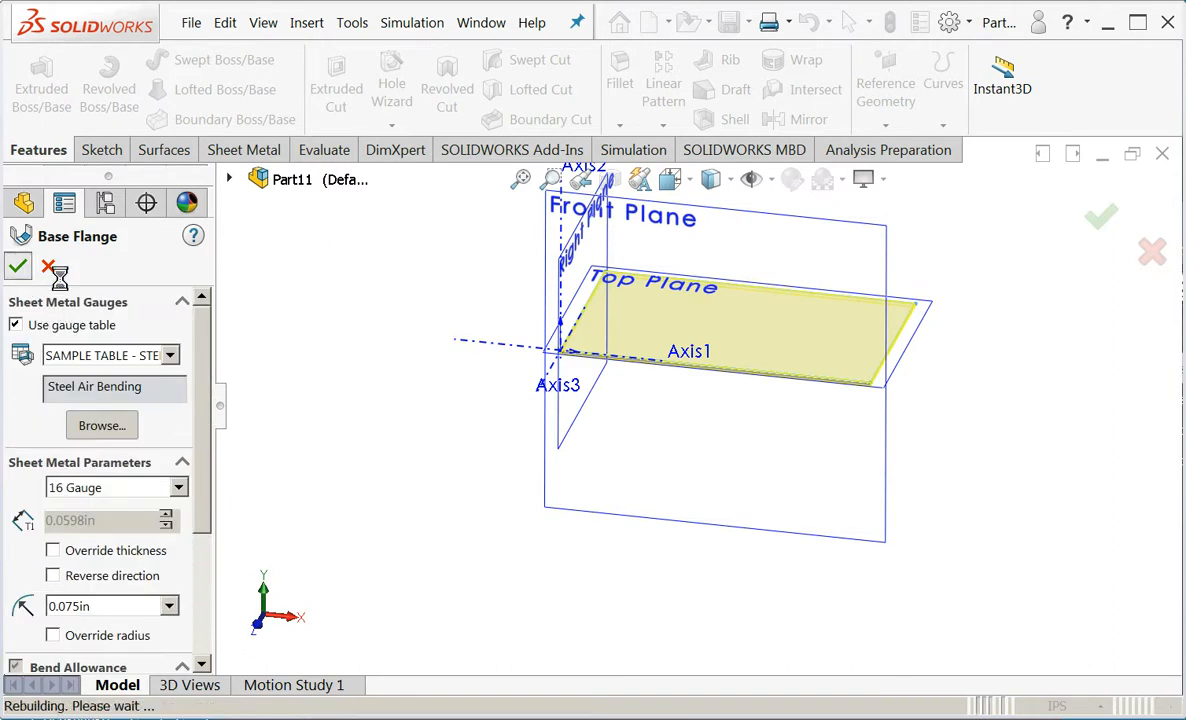
- Start an edge flange on the two short edges of the base plate's upper face
scroll(875, 380, down, 3)
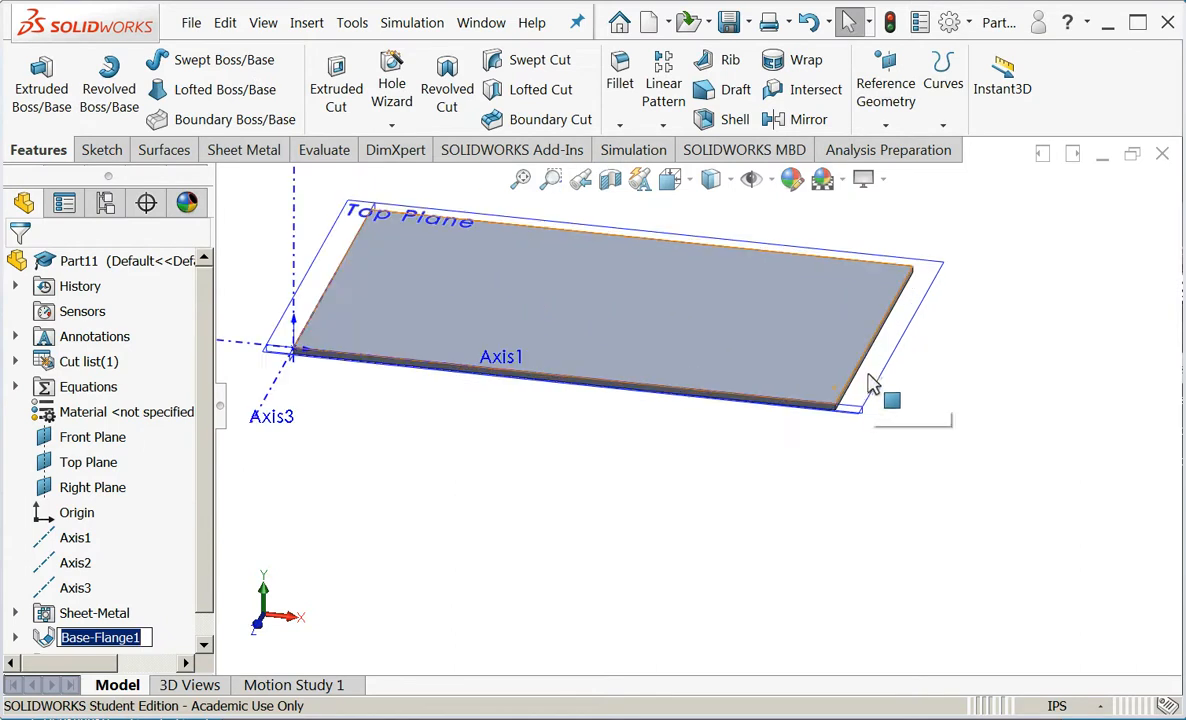
scroll(873, 380, down, 2)
scroll(619, 339, up, 4)
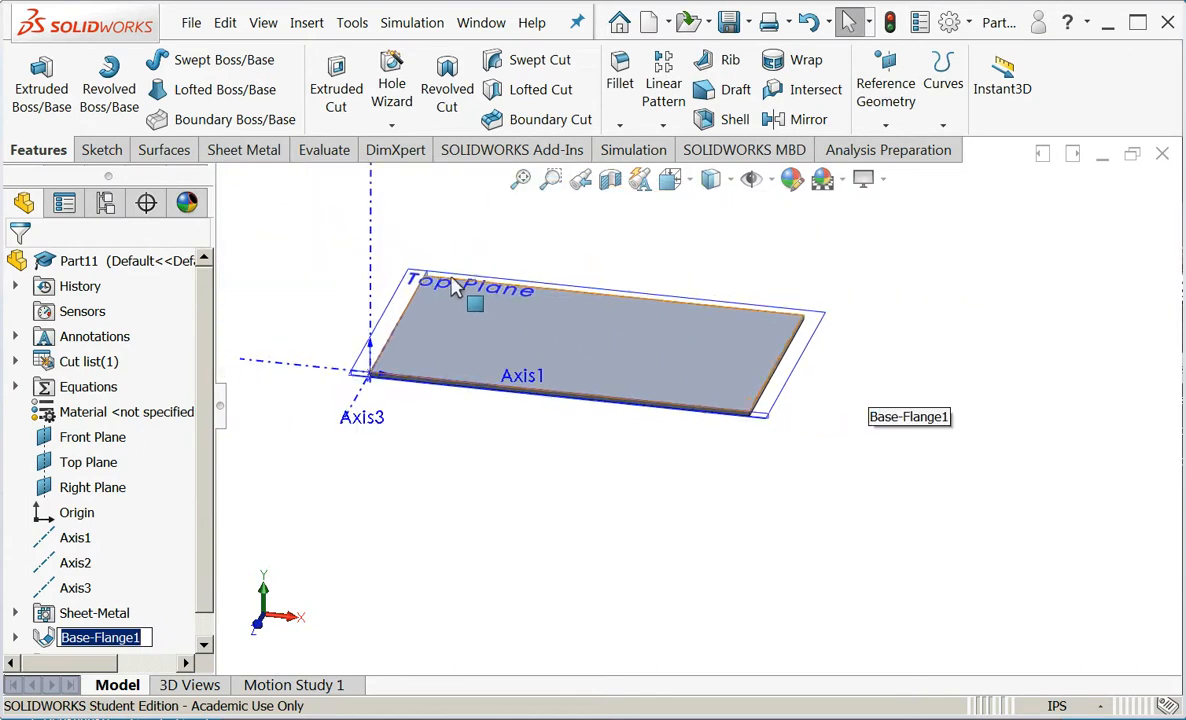
scroll(470, 295, down, 5)
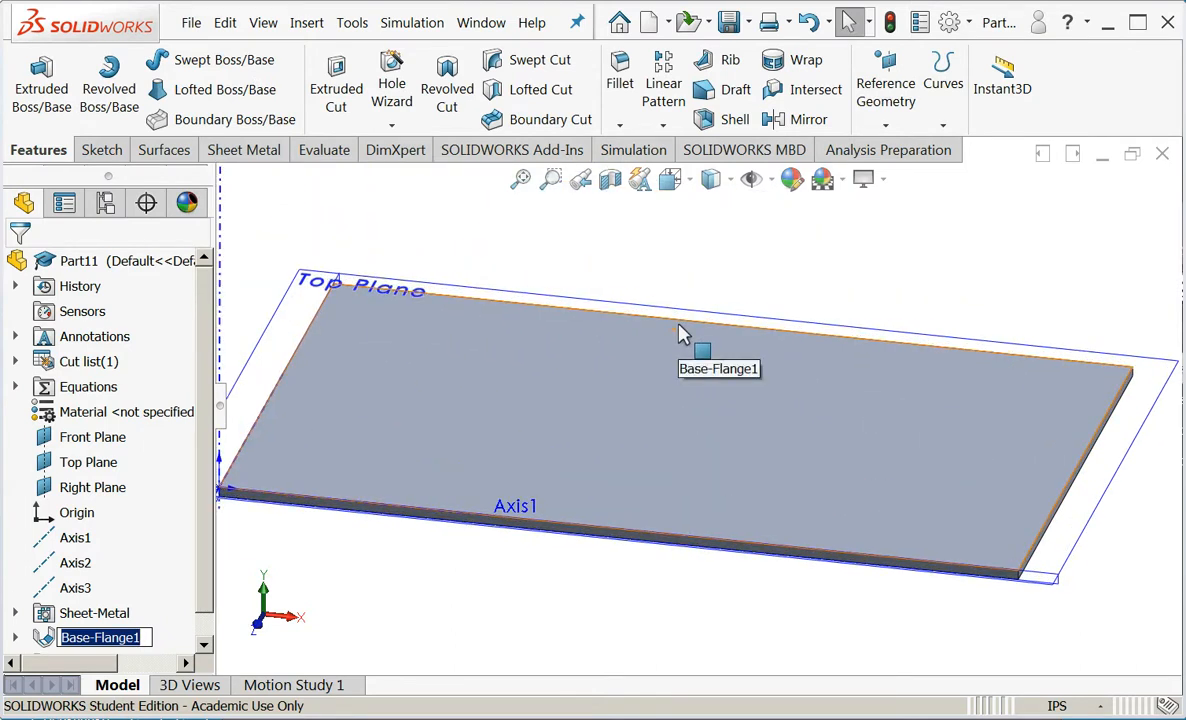
click(306, 22)
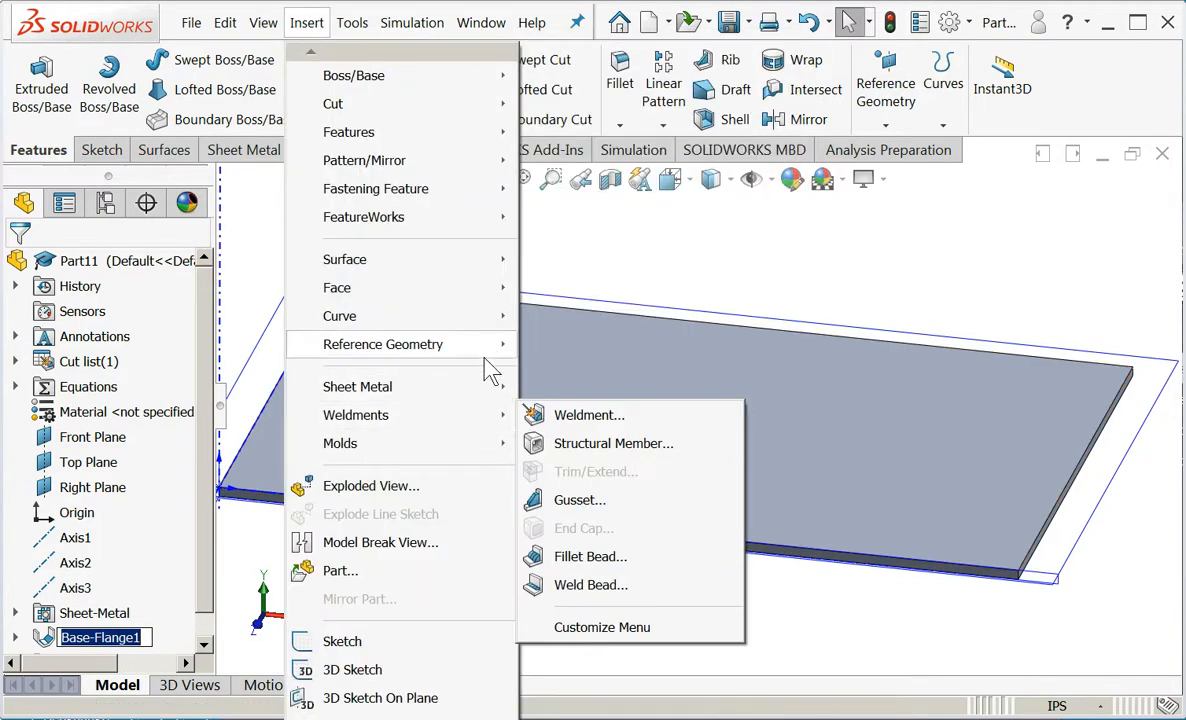
mouse_move(495, 388)
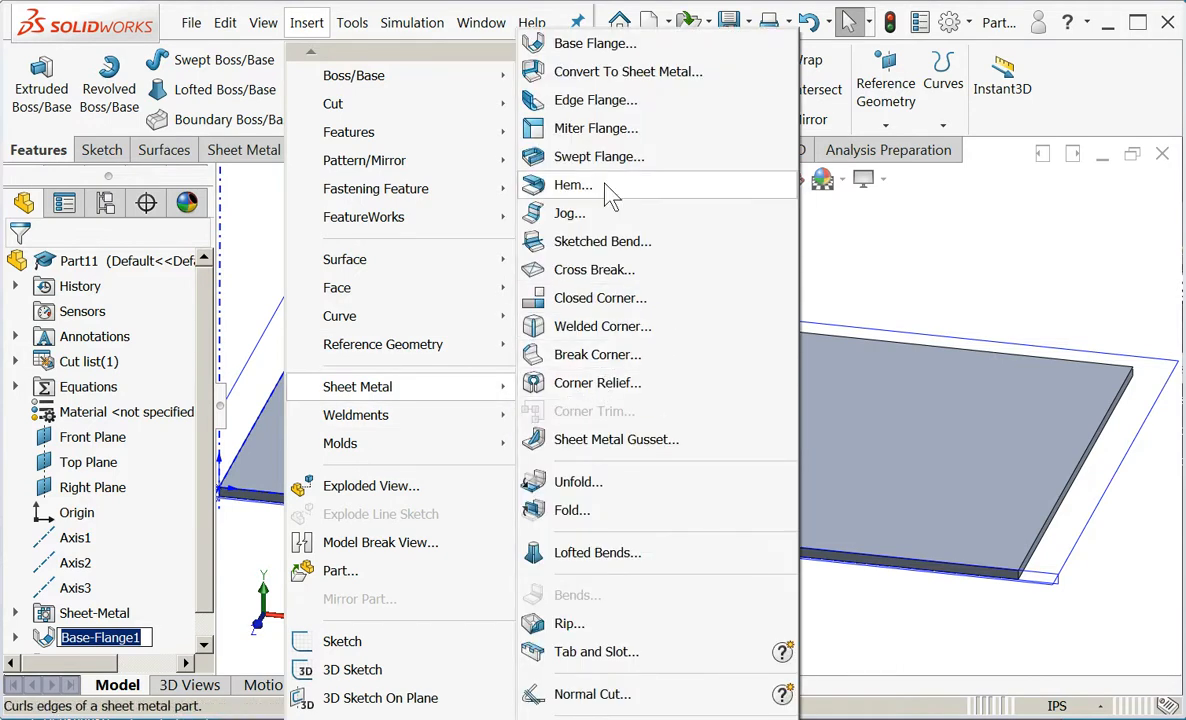
click(612, 100)
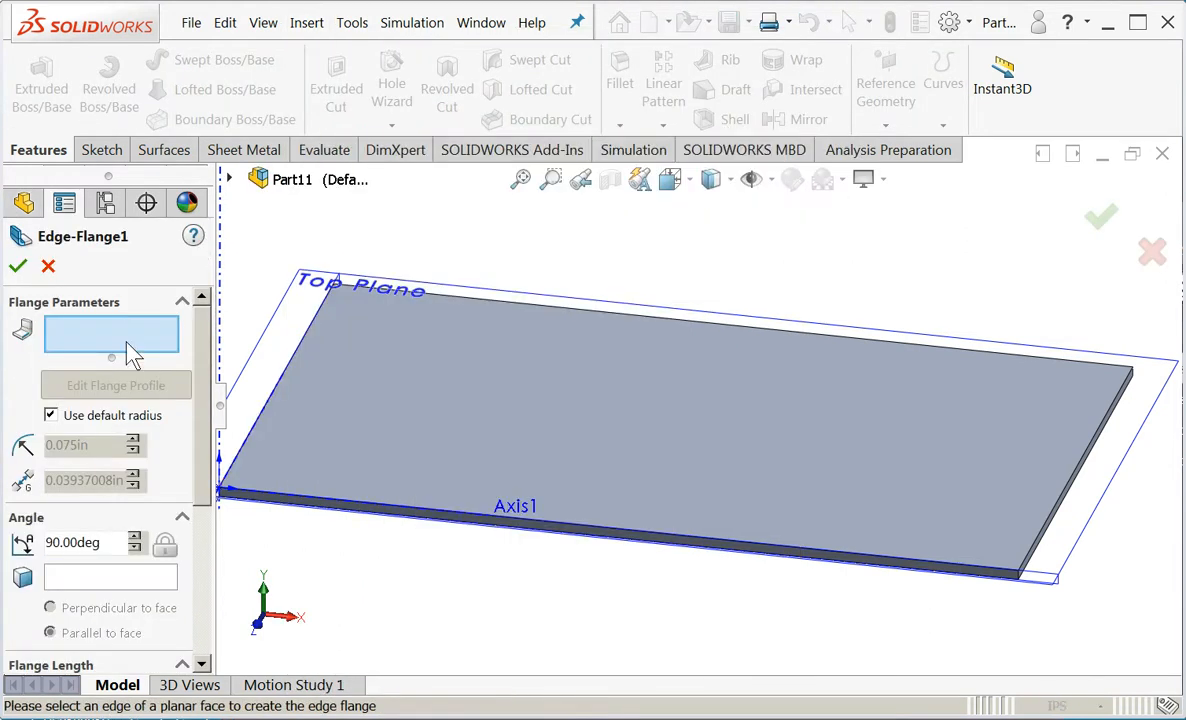
click(304, 340)
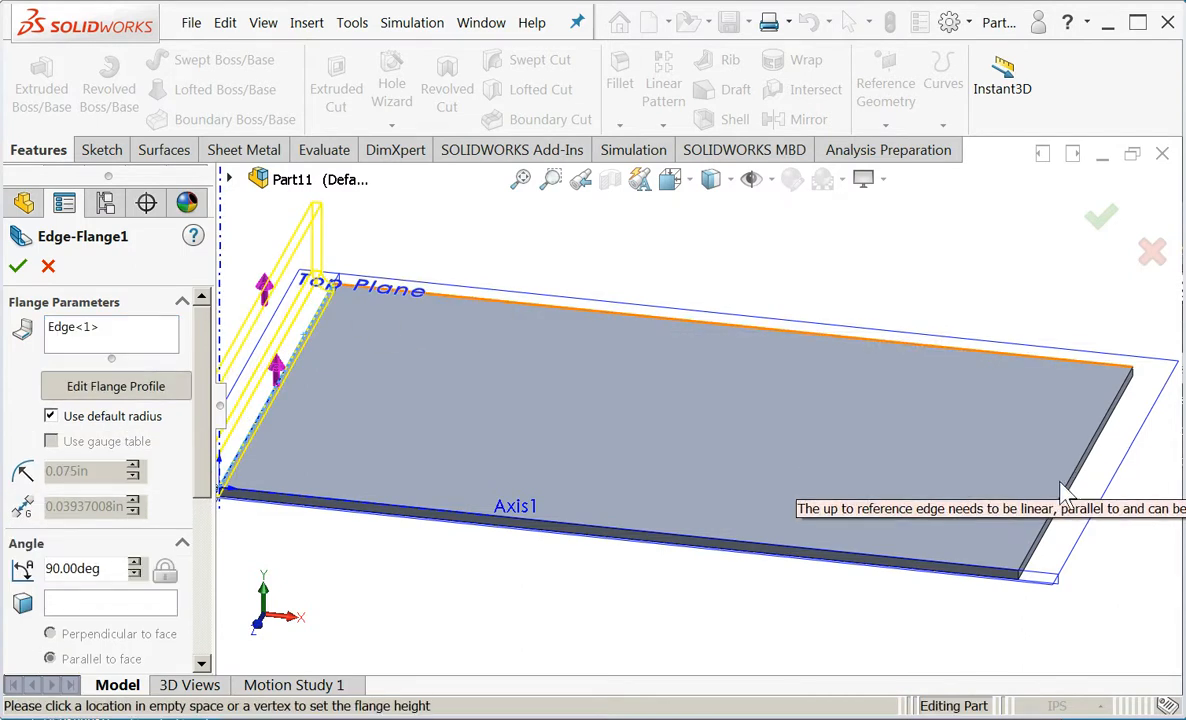
click(137, 344)
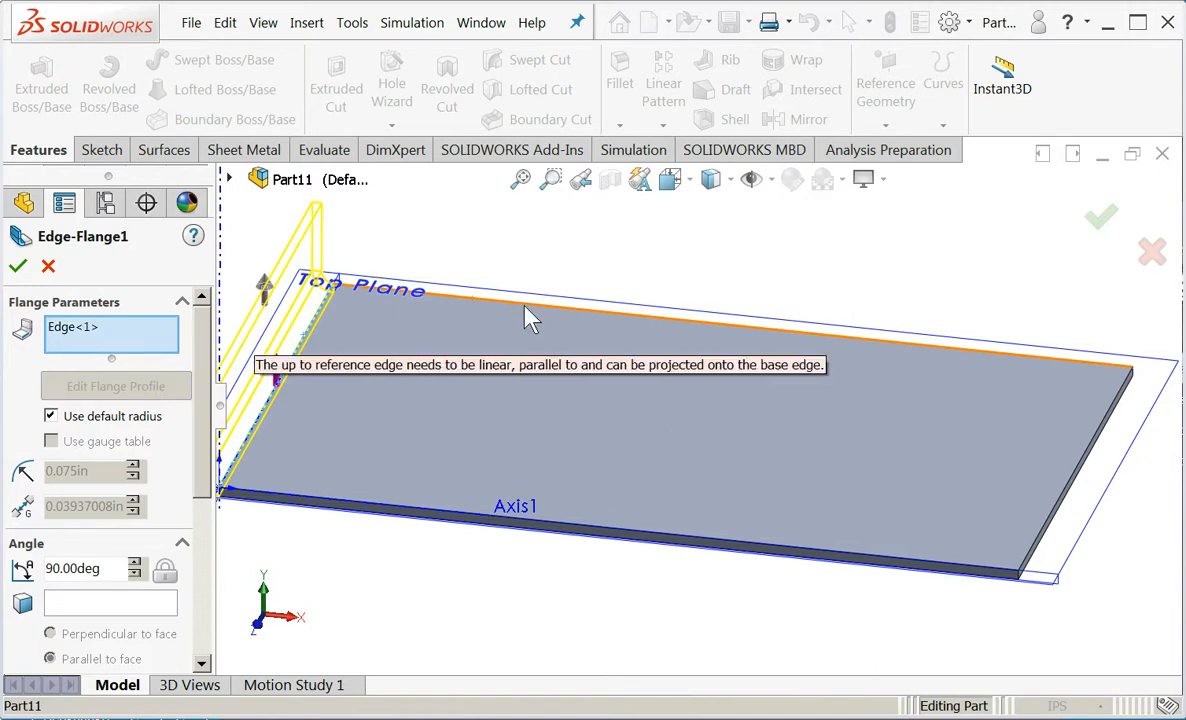
click(1072, 492)
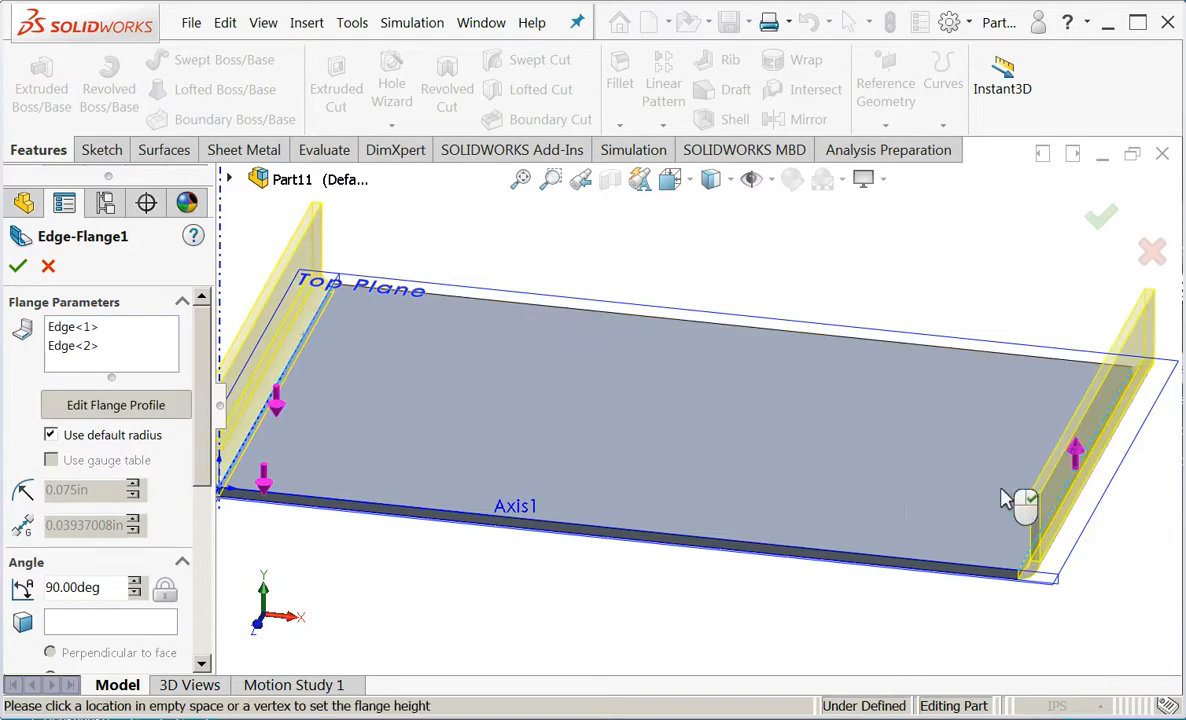
- Add the plate's front and back long edges to the edge flange
click(127, 368)
click(467, 517)
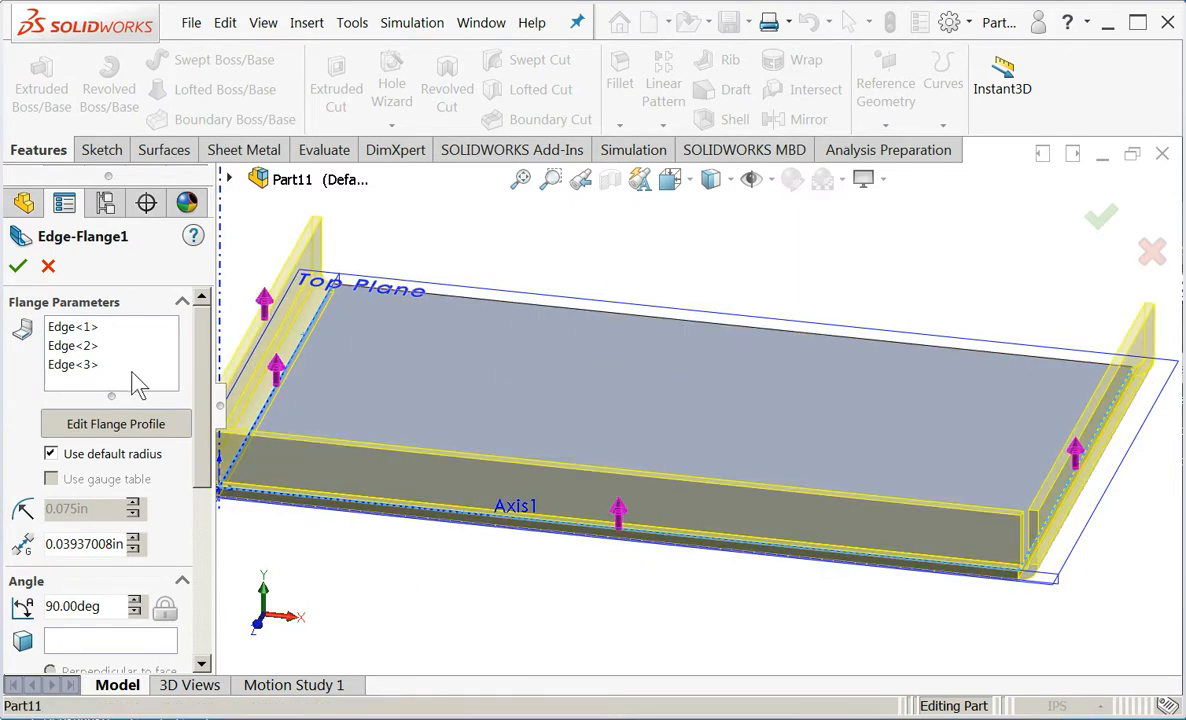
drag(118, 364, 80, 327)
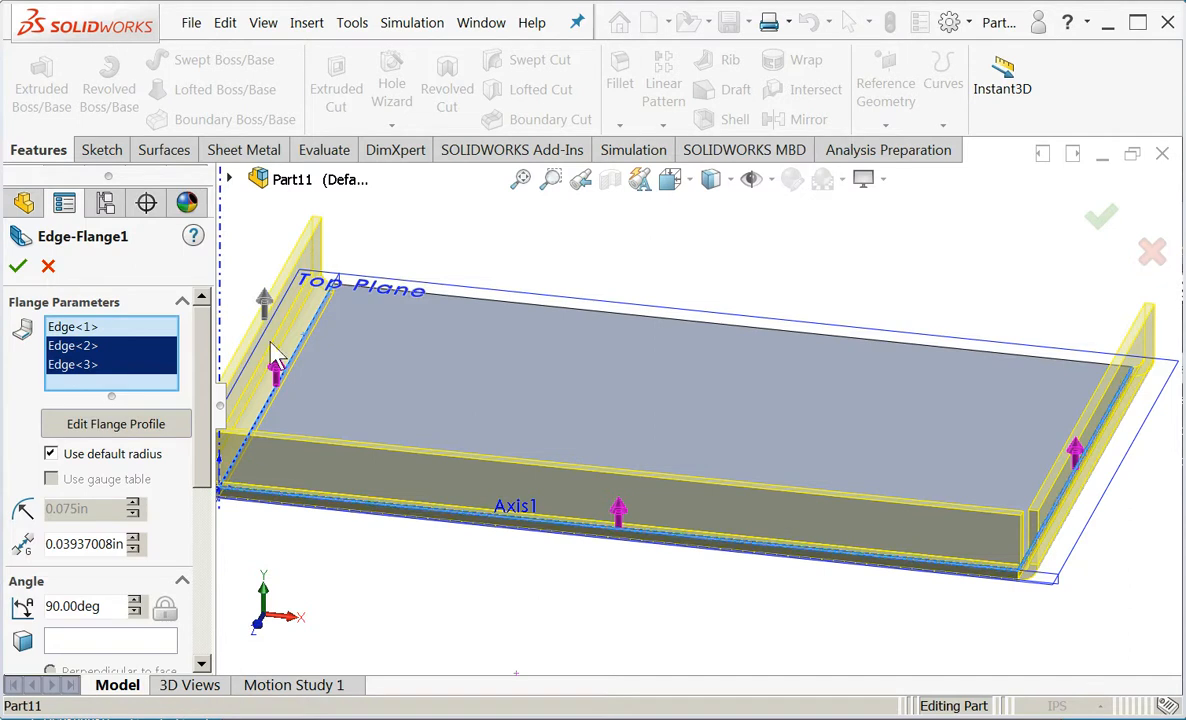
click(521, 312)
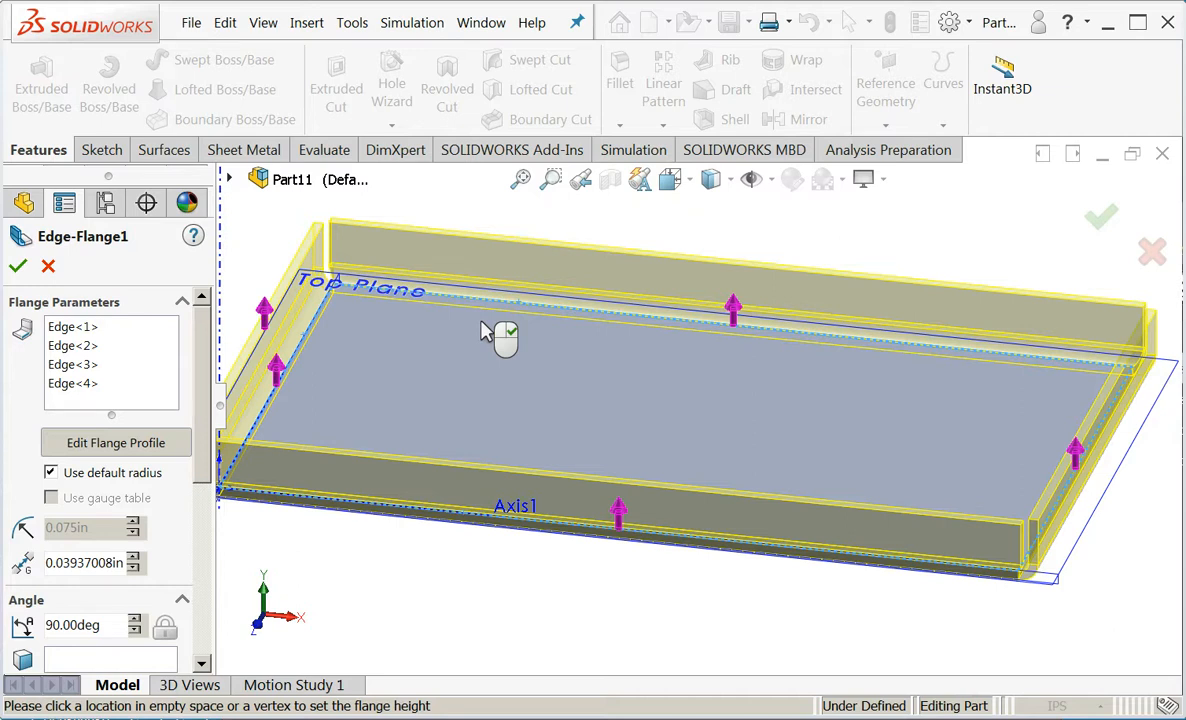
- Point the four edge flanges downward and set their blind length to 1 in
click(731, 310)
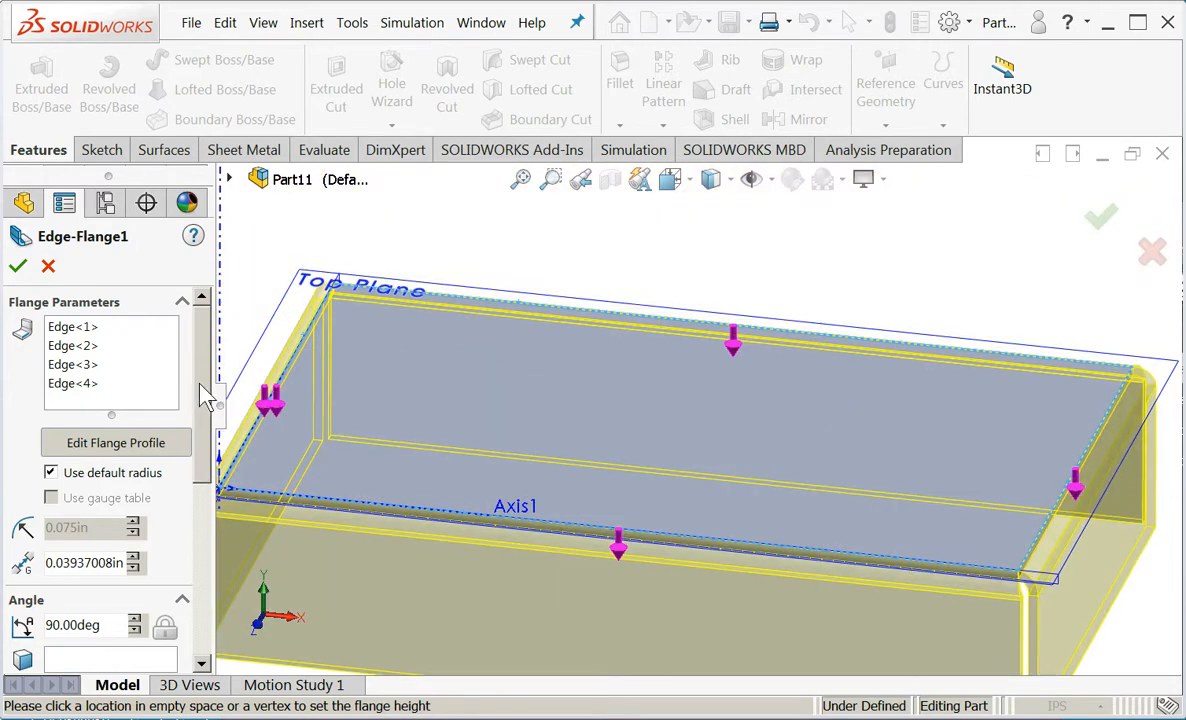
scroll(205, 395, down, 5)
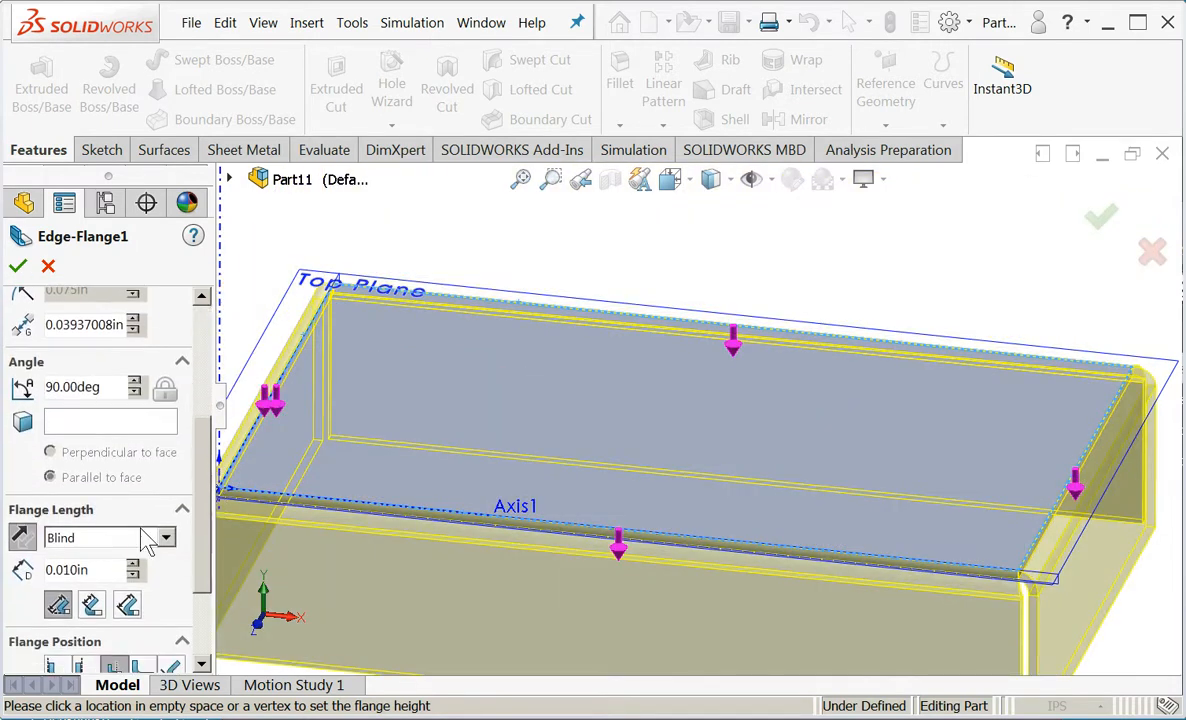
drag(202, 505, 234, 577)
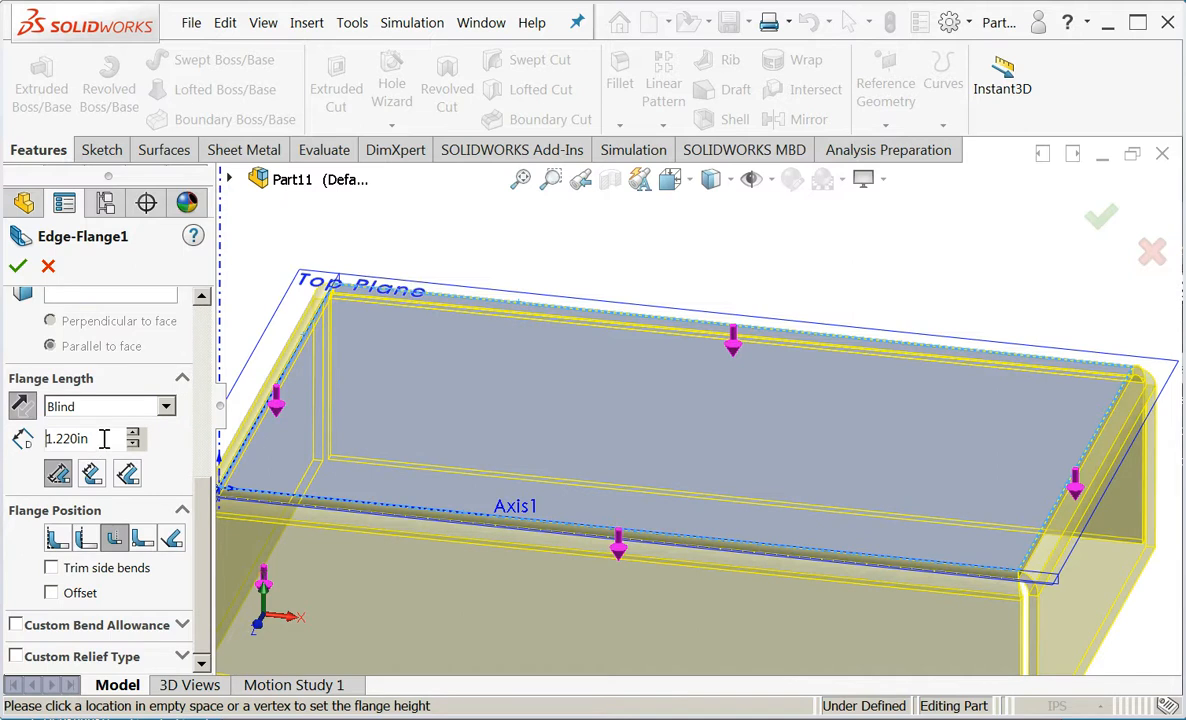
drag(103, 440, 47, 443)
text(1in)
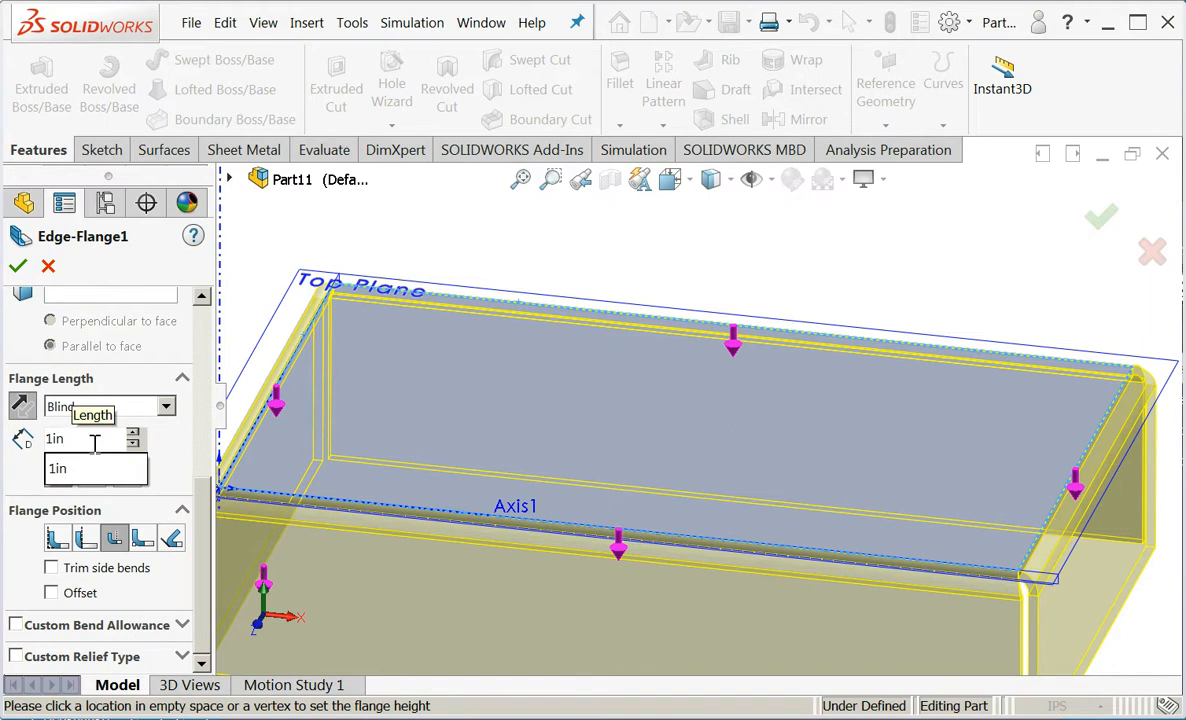
key(Return)
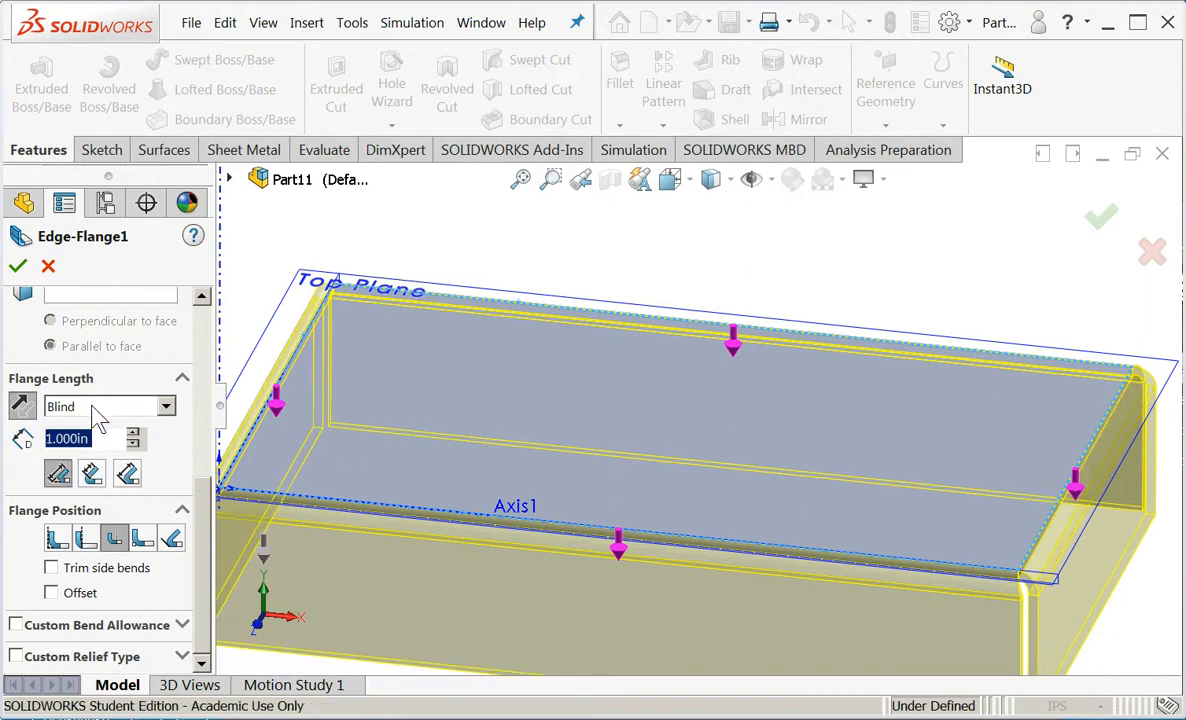
- Create the downward edge flanges on all four sides of the base plate
click(17, 265)
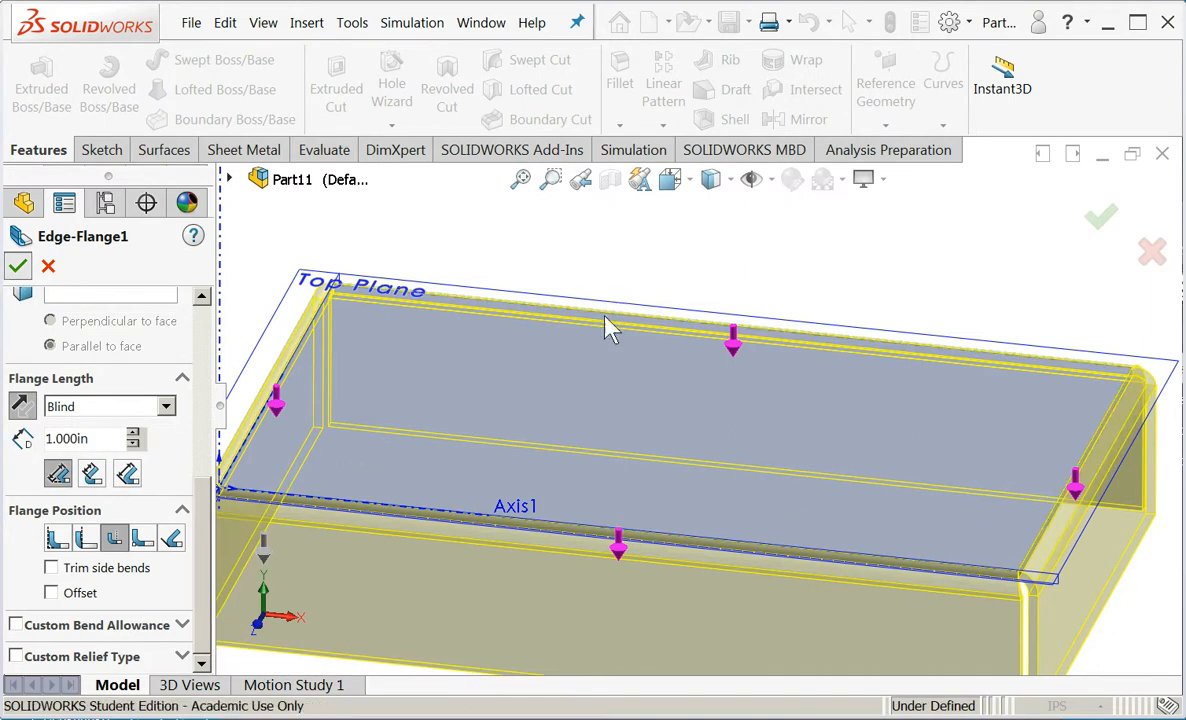
mouse_move(543, 352)
middle_down()
mouse_move(545, 267)
mouse_move(532, 273)
mouse_move(543, 304)
middle_up()
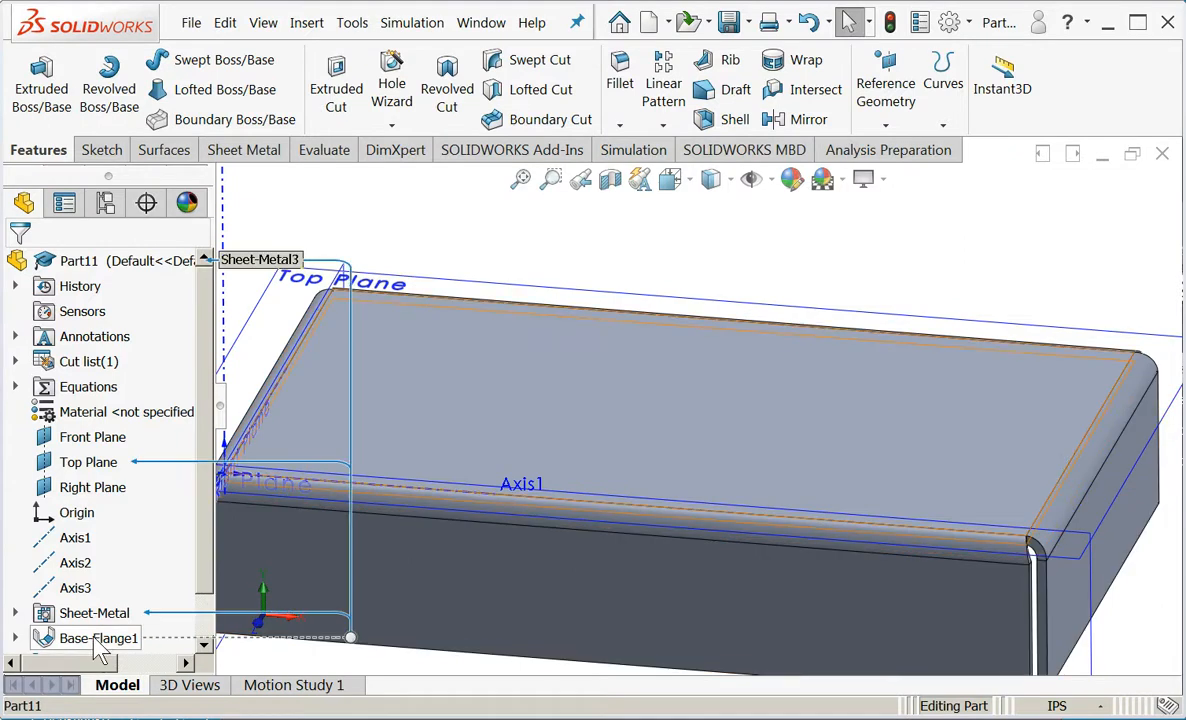
right_click(88, 640)
click(116, 302)
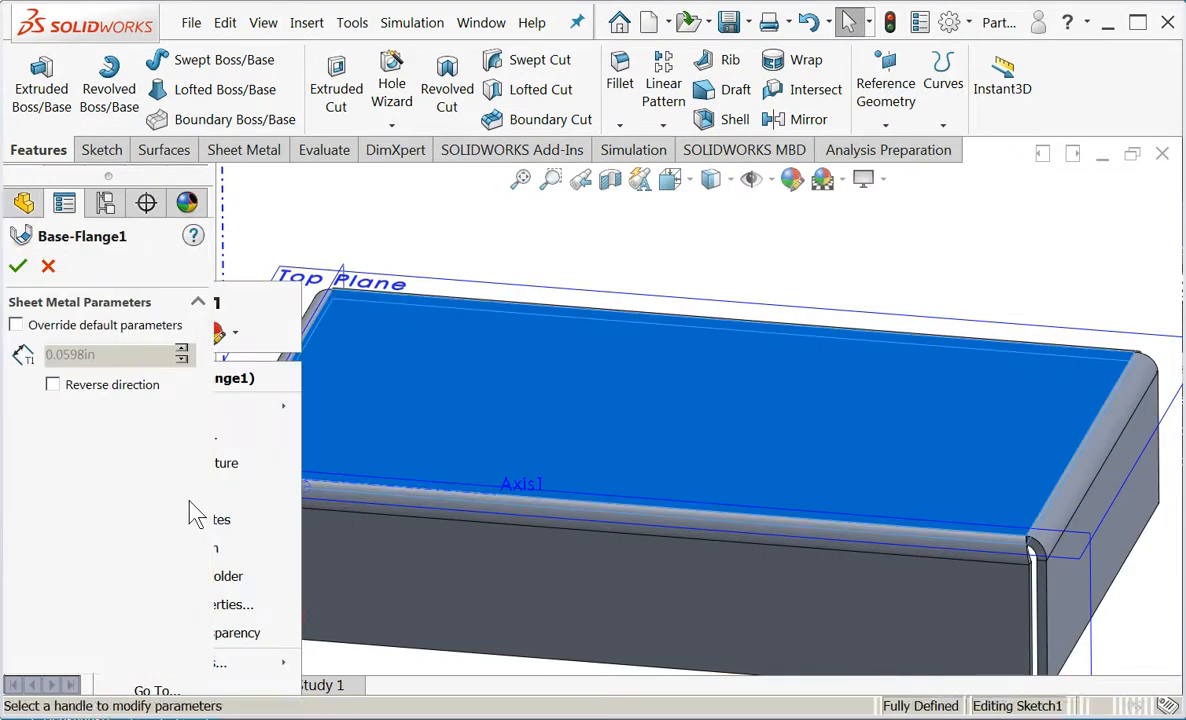
scroll(455, 612, up, 5)
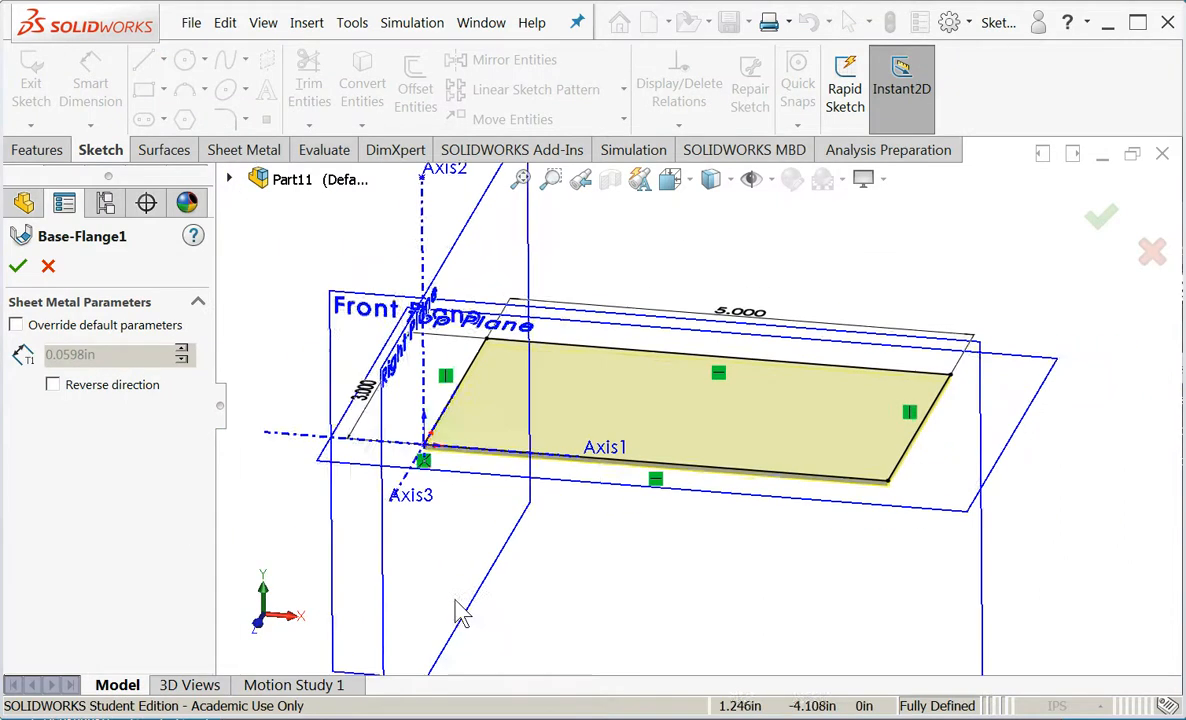
click(48, 266)
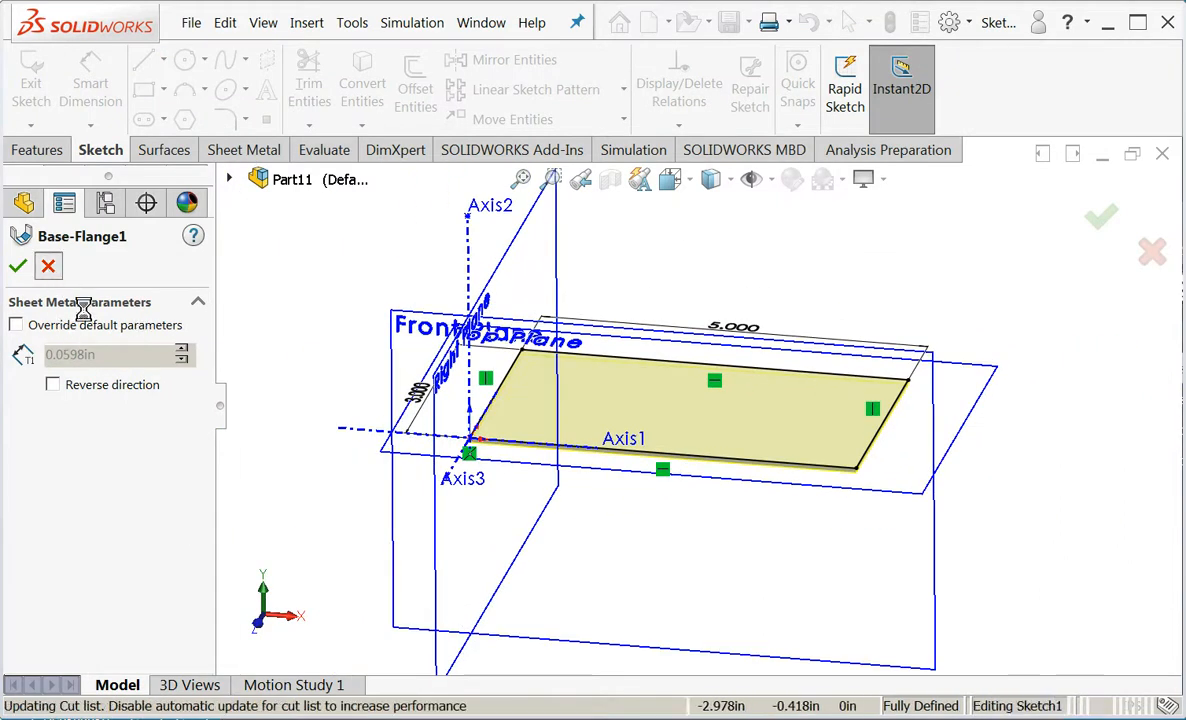
scroll(210, 570, down, 2)
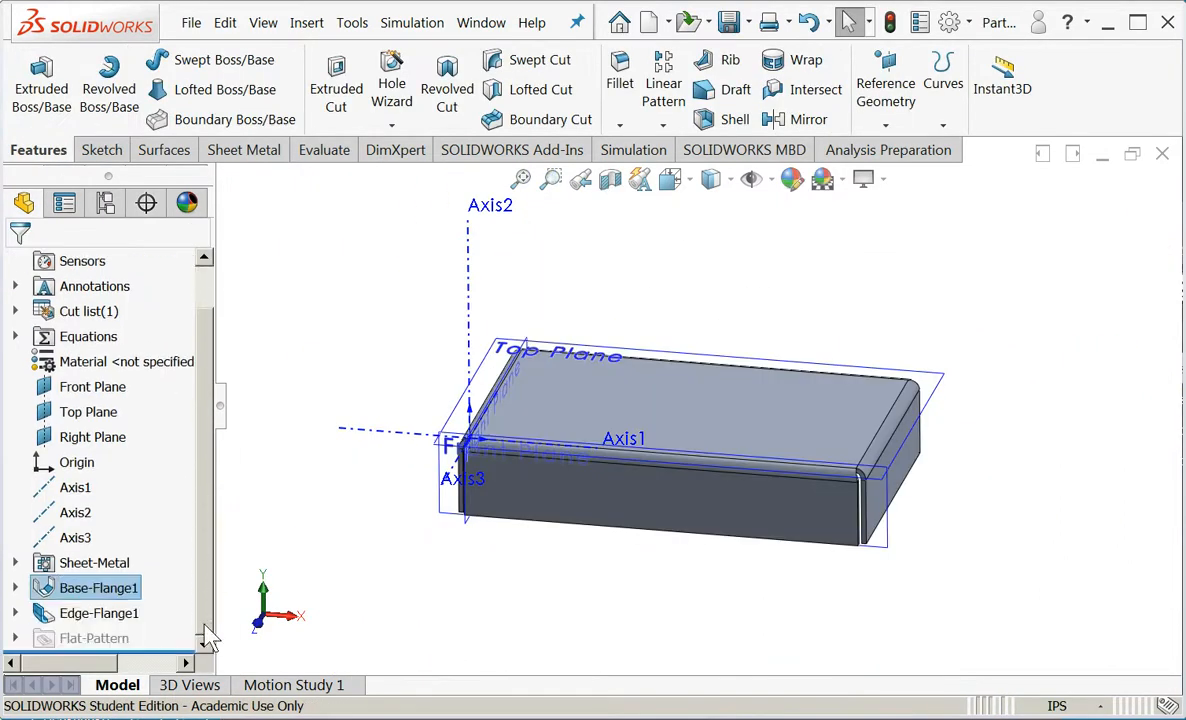
- Edit the edge flange feature so that all four flanges point upward from the base plate
right_click(119, 613)
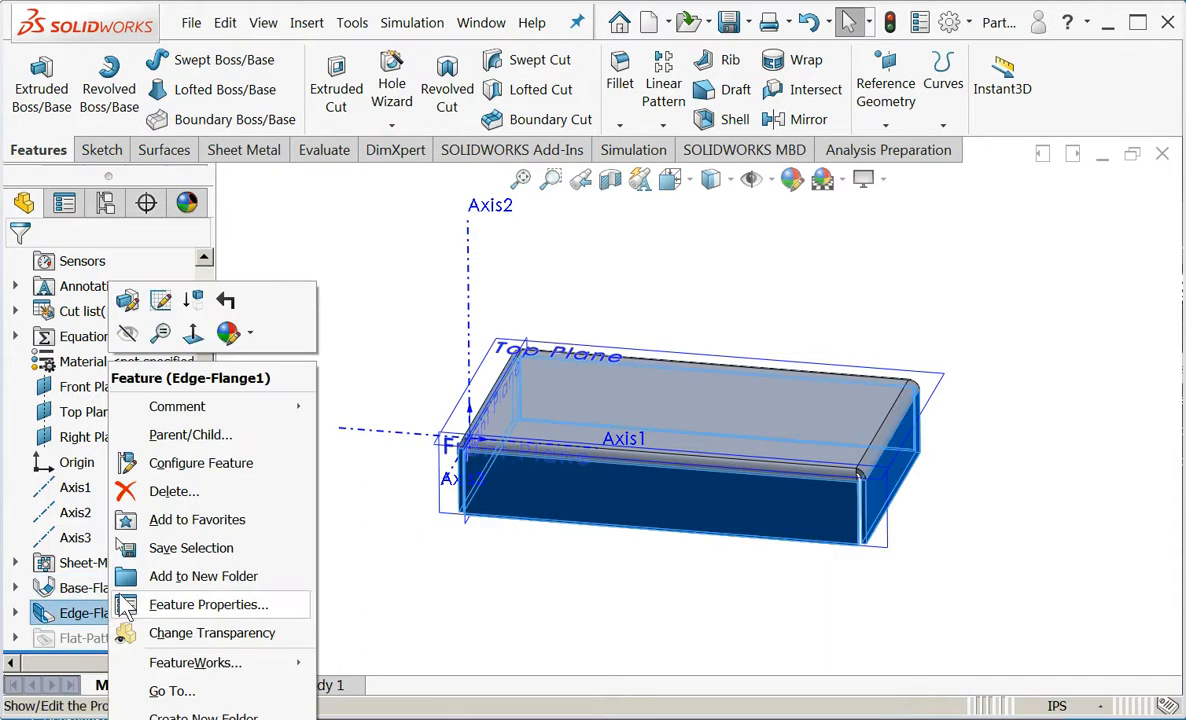
click(127, 300)
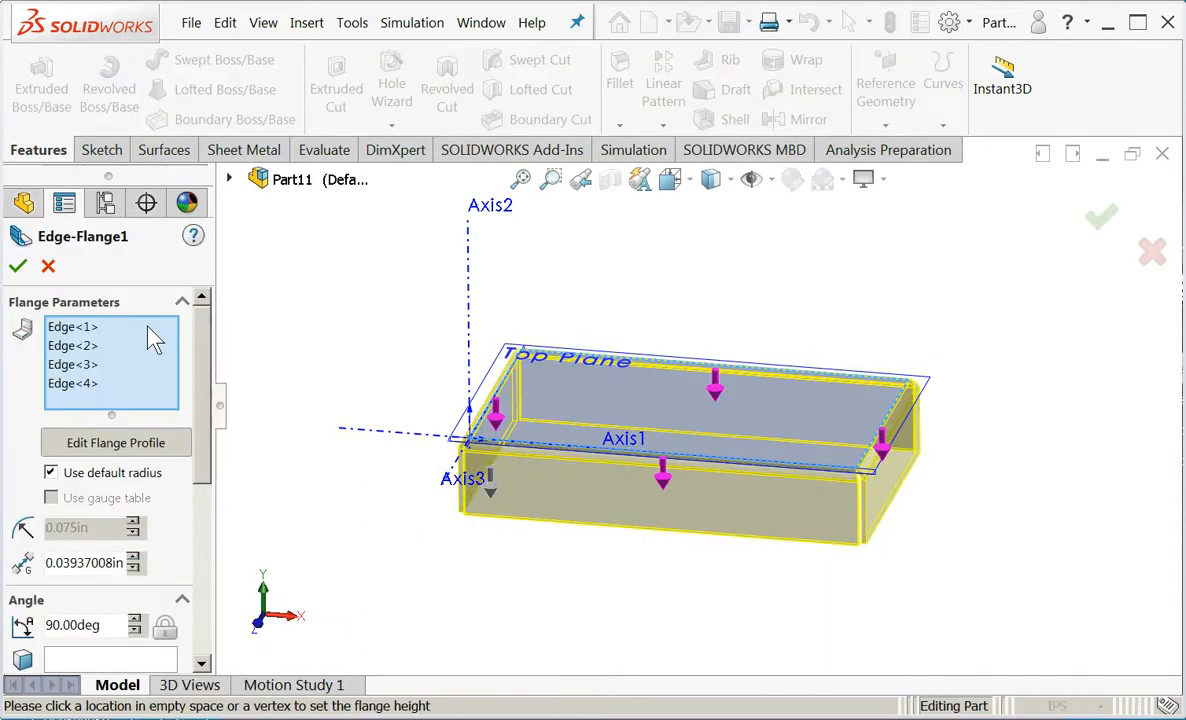
drag(205, 380, 213, 551)
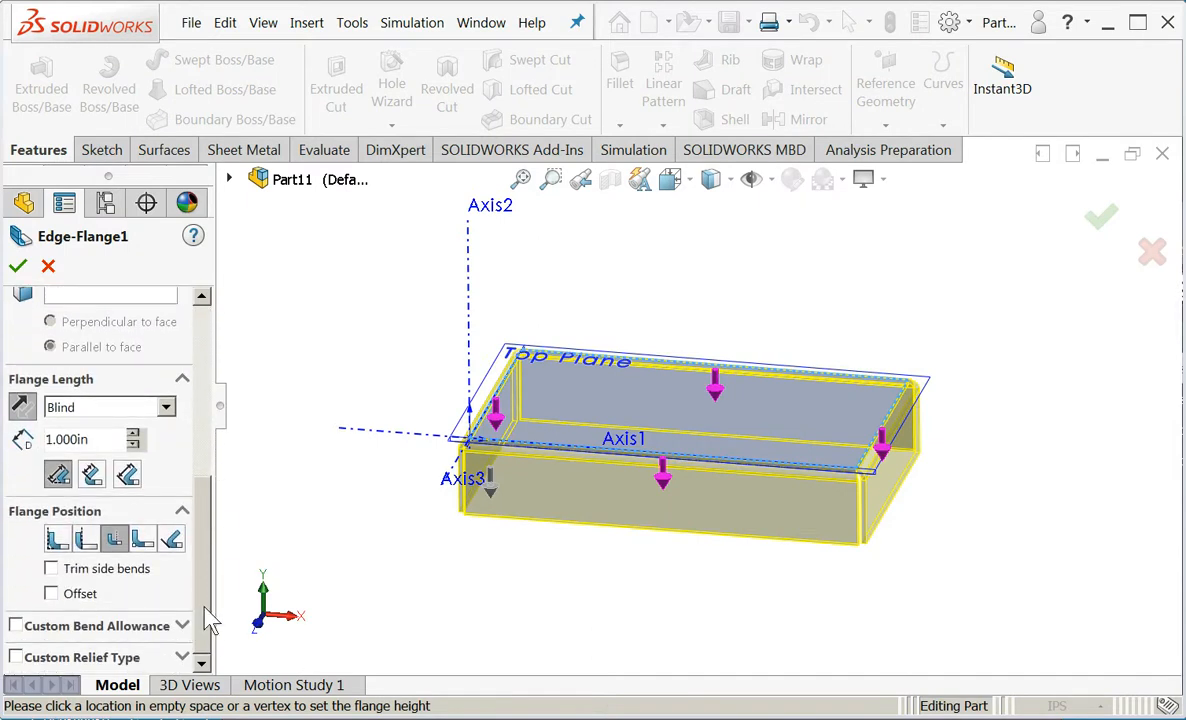
drag(208, 578, 210, 564)
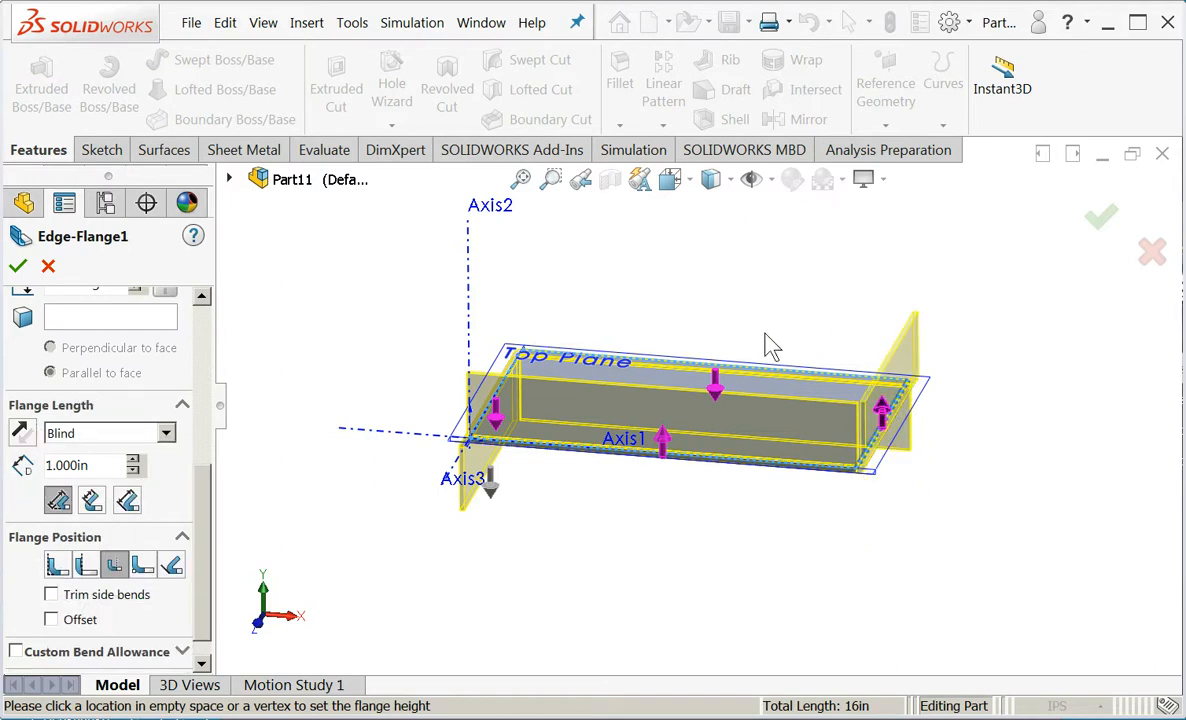
click(716, 397)
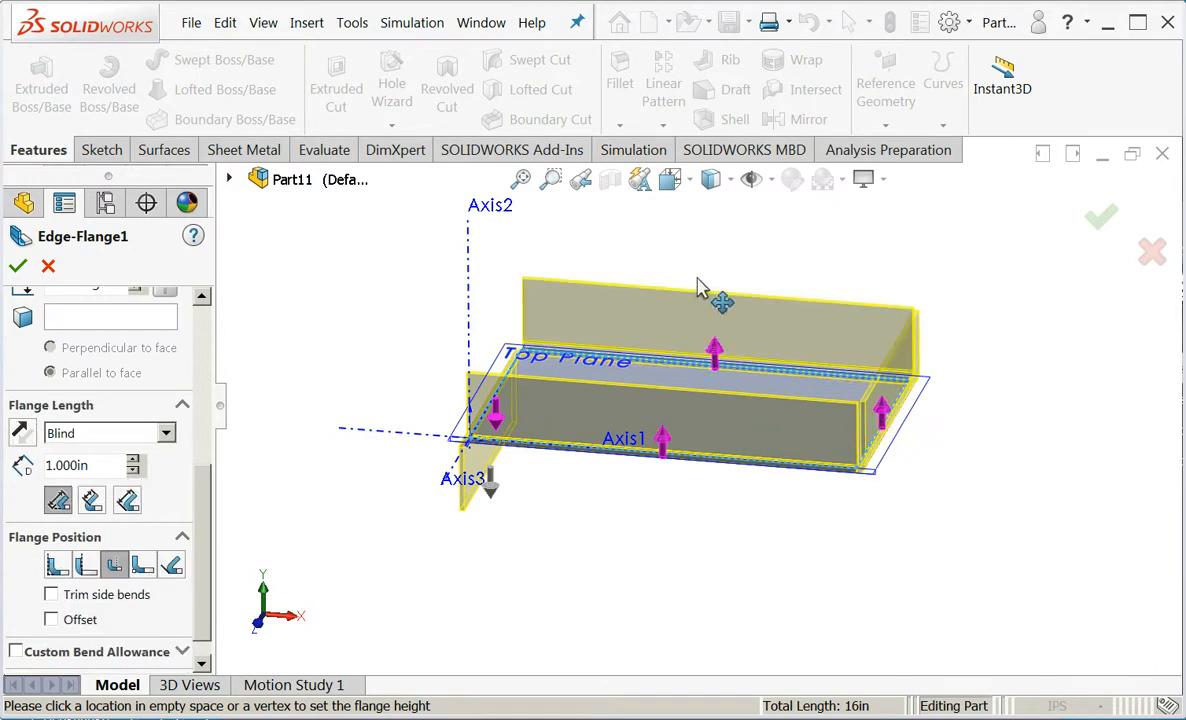
click(499, 428)
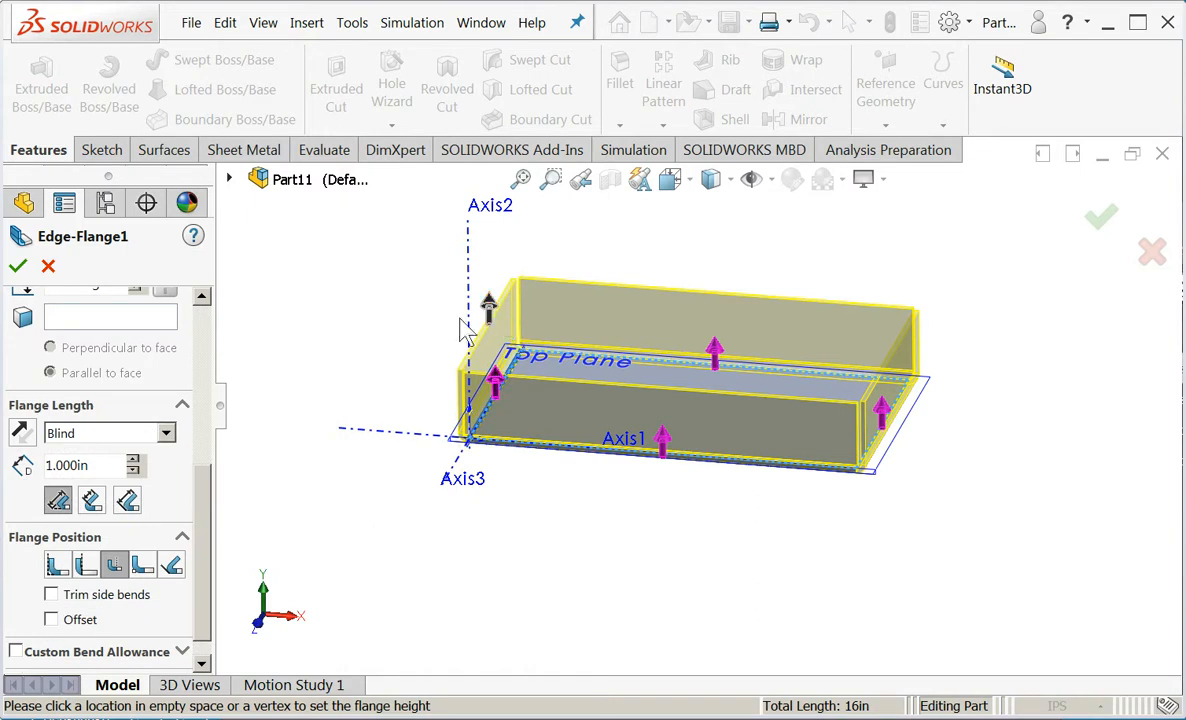
click(18, 265)
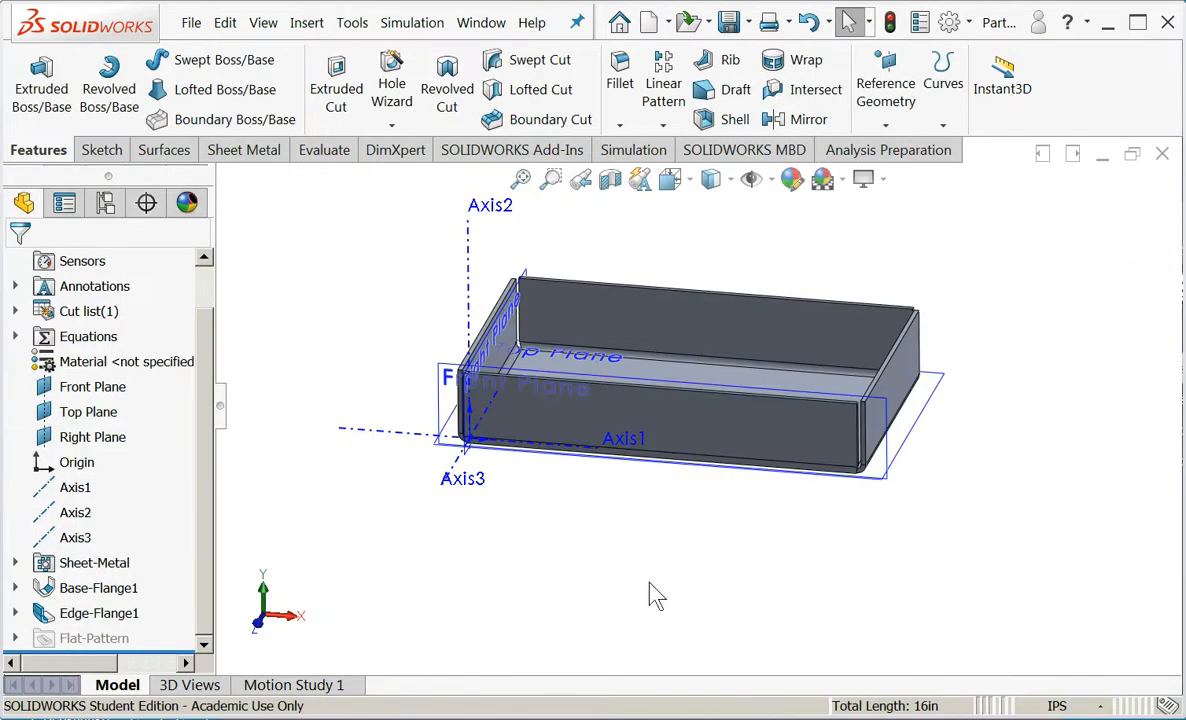
- Change the bend angle of the four edge flanges to 45 degrees
middle_drag(715, 566, 702, 470)
scroll(723, 406, down, 1)
middle_drag(723, 404, 709, 461)
scroll(711, 458, down, 1)
scroll(709, 456, up, 1)
scroll(732, 274, down, 2)
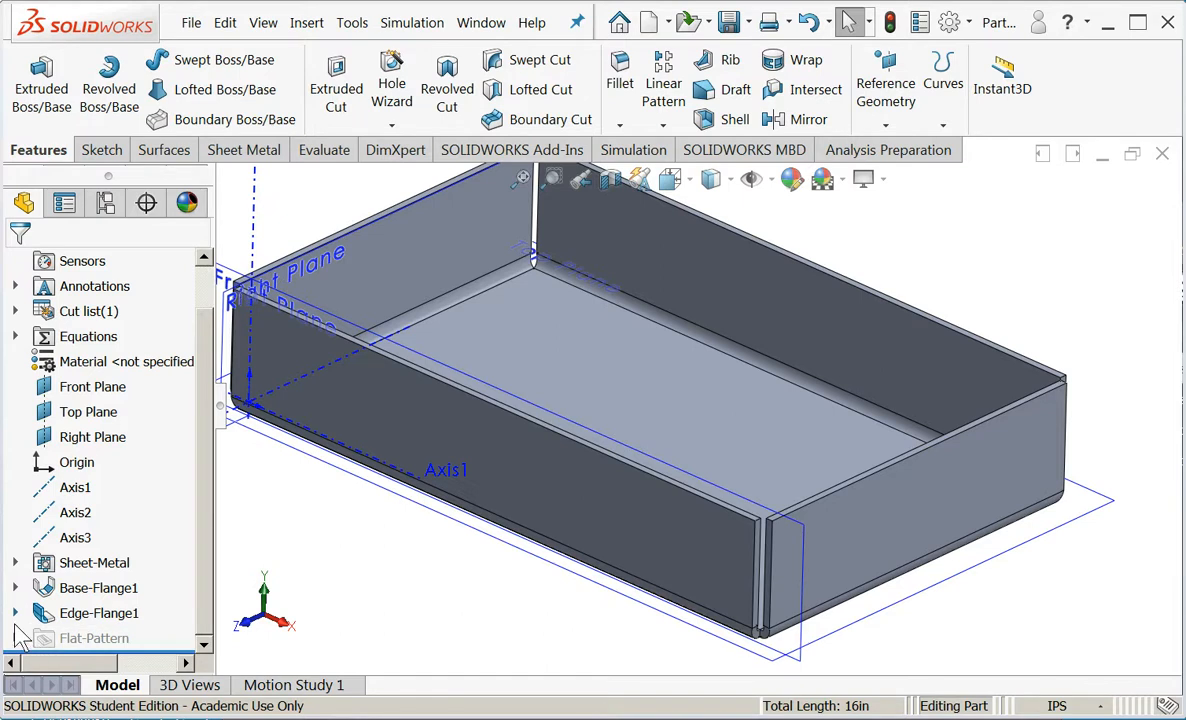
right_click(70, 616)
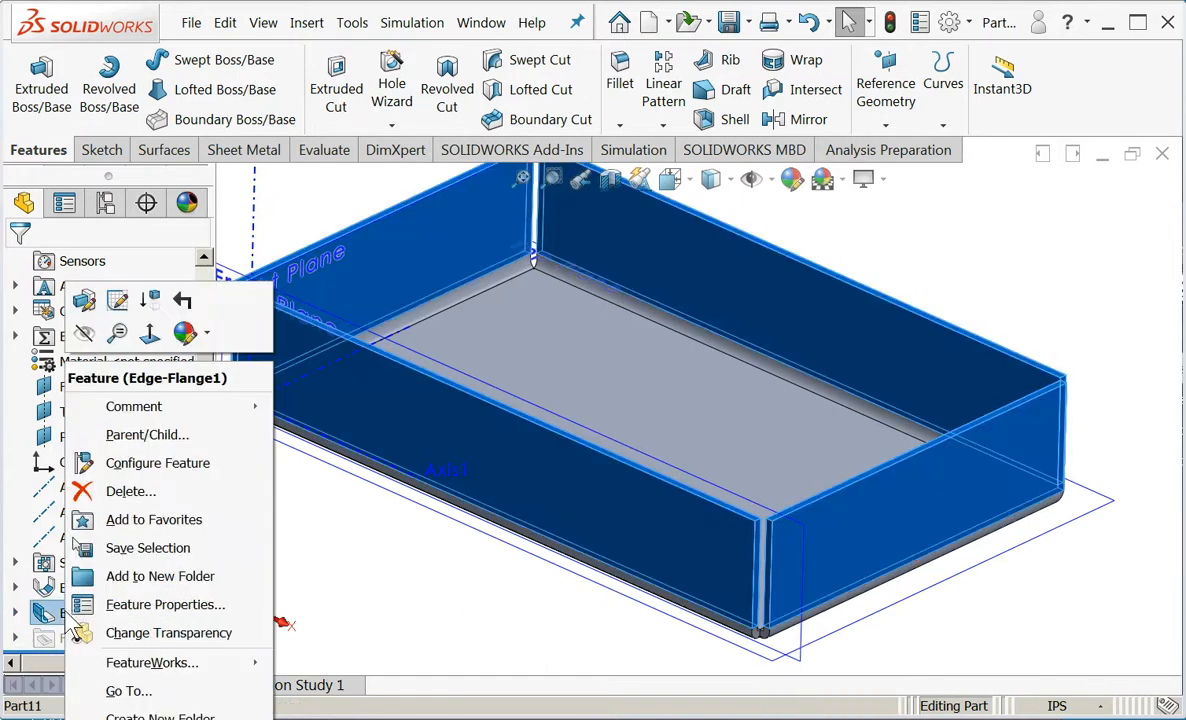
click(86, 301)
drag(209, 403, 208, 446)
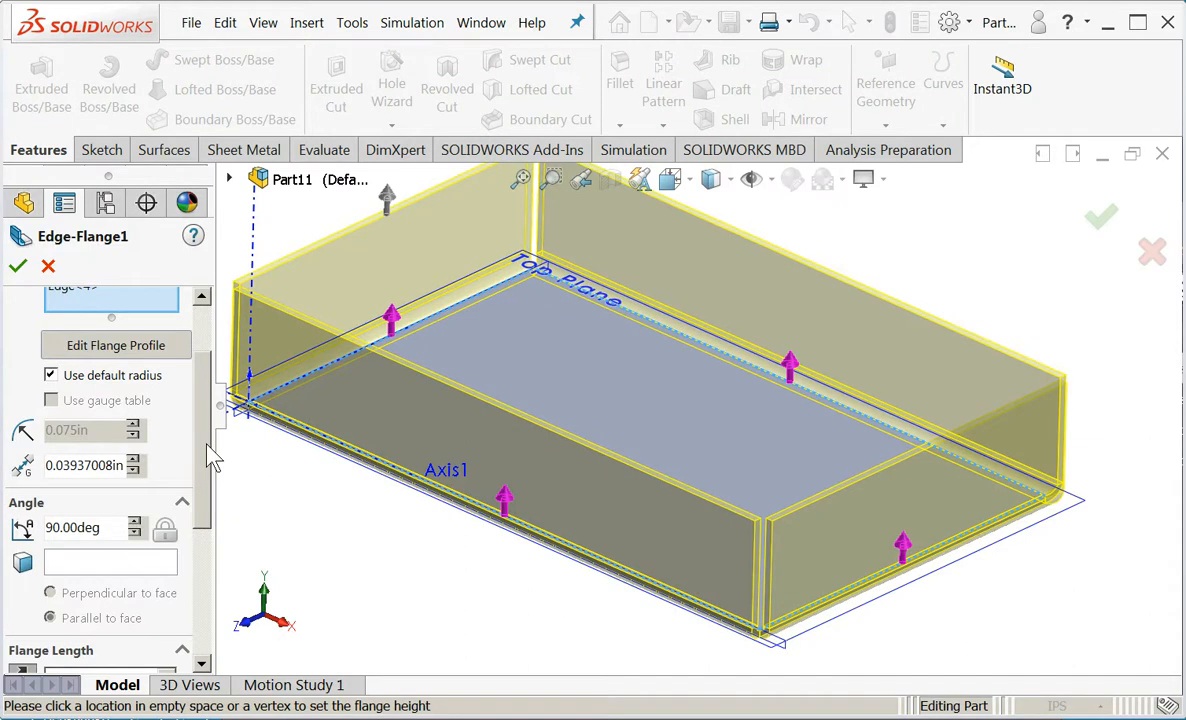
double_click(118, 527)
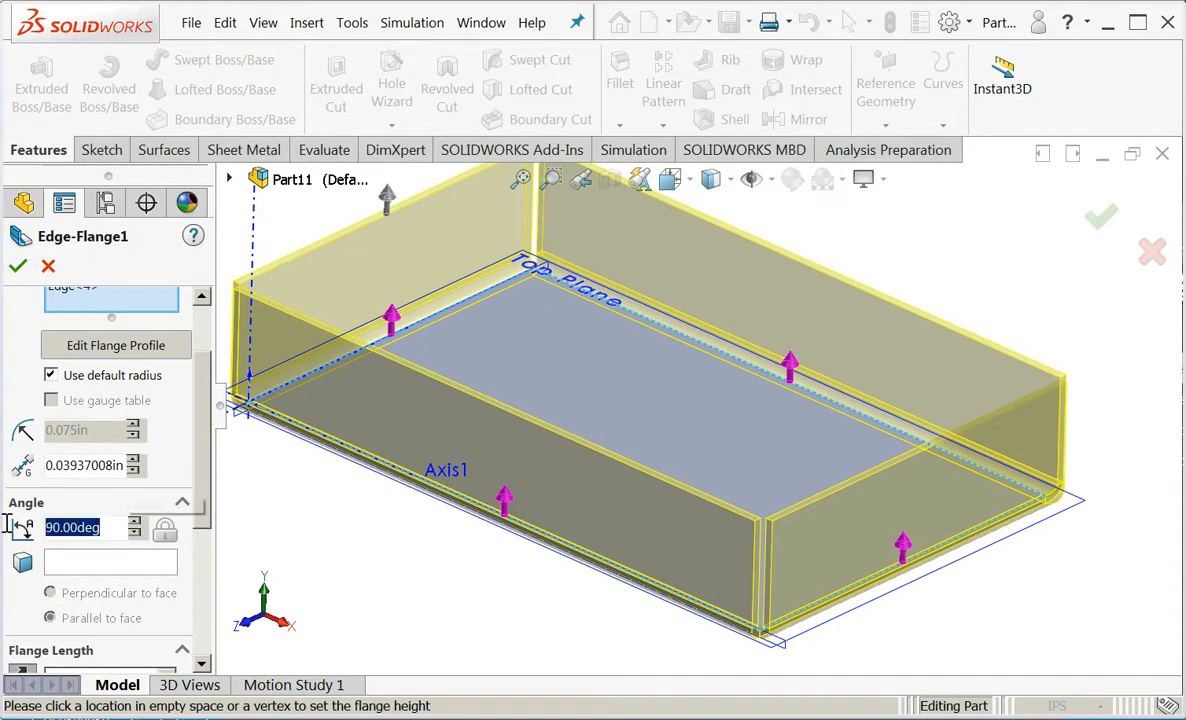
text(45)
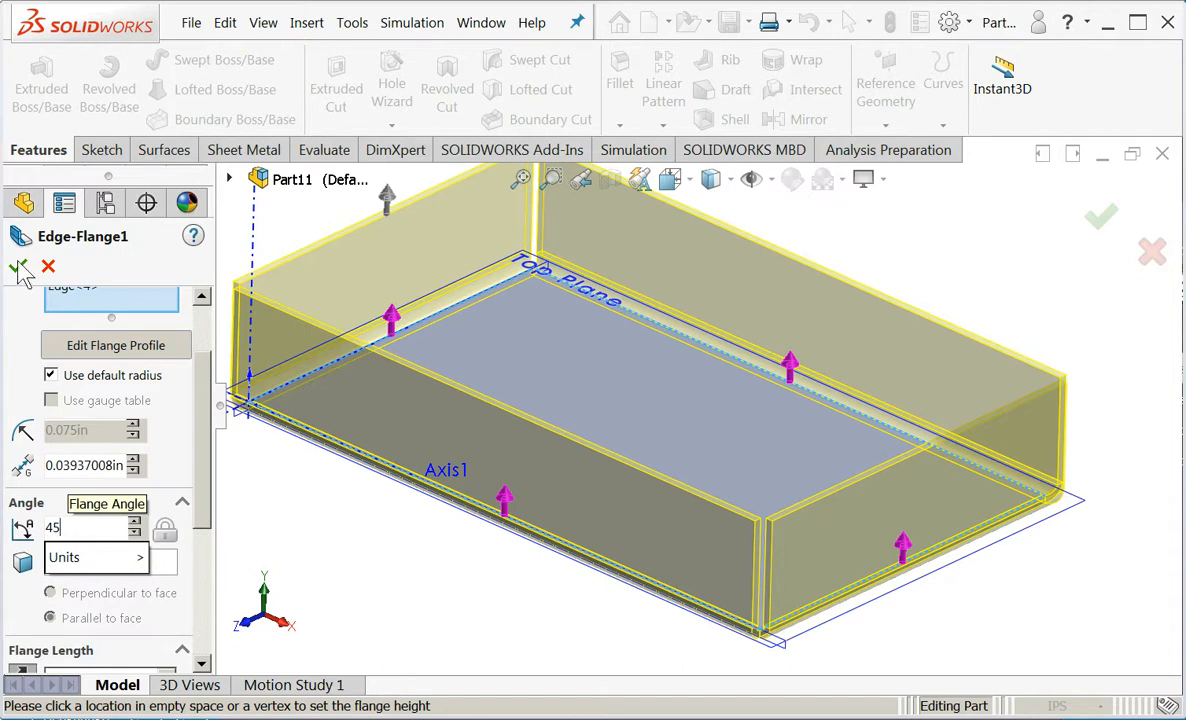
key(Return)
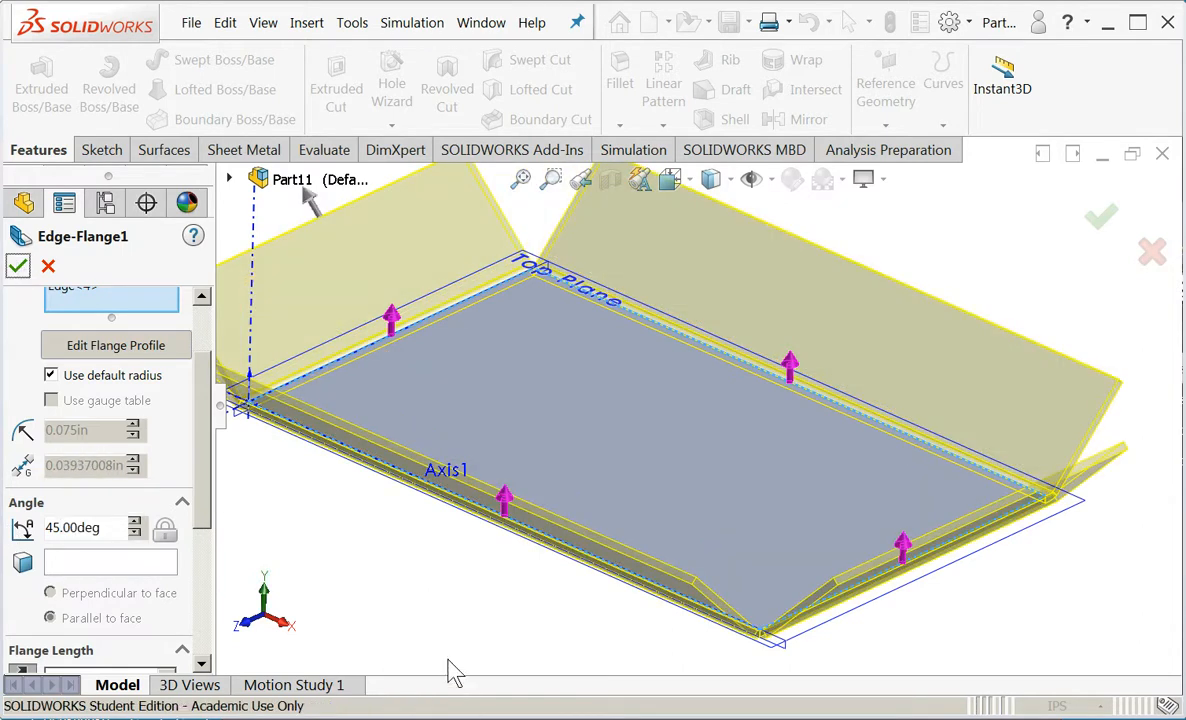
click(85, 344)
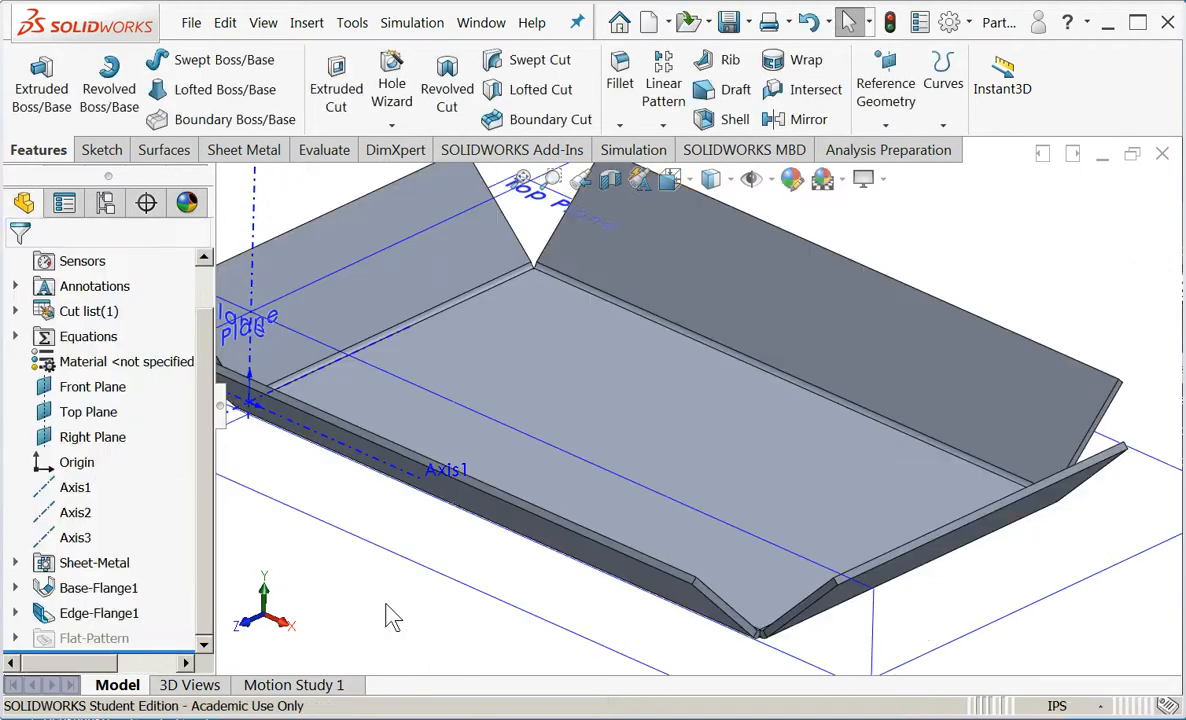
- Start a Closed Corner feature and select the flange end face at the front corner as the first face to extend
middle_drag(405, 610, 400, 646)
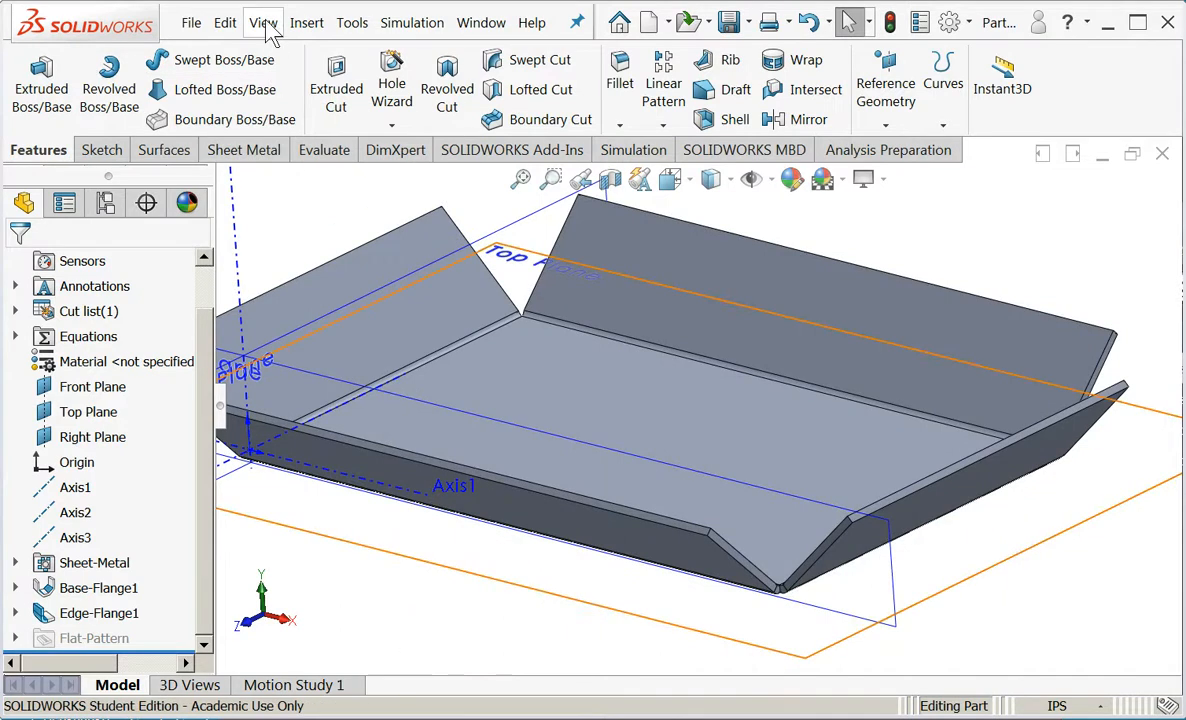
click(305, 28)
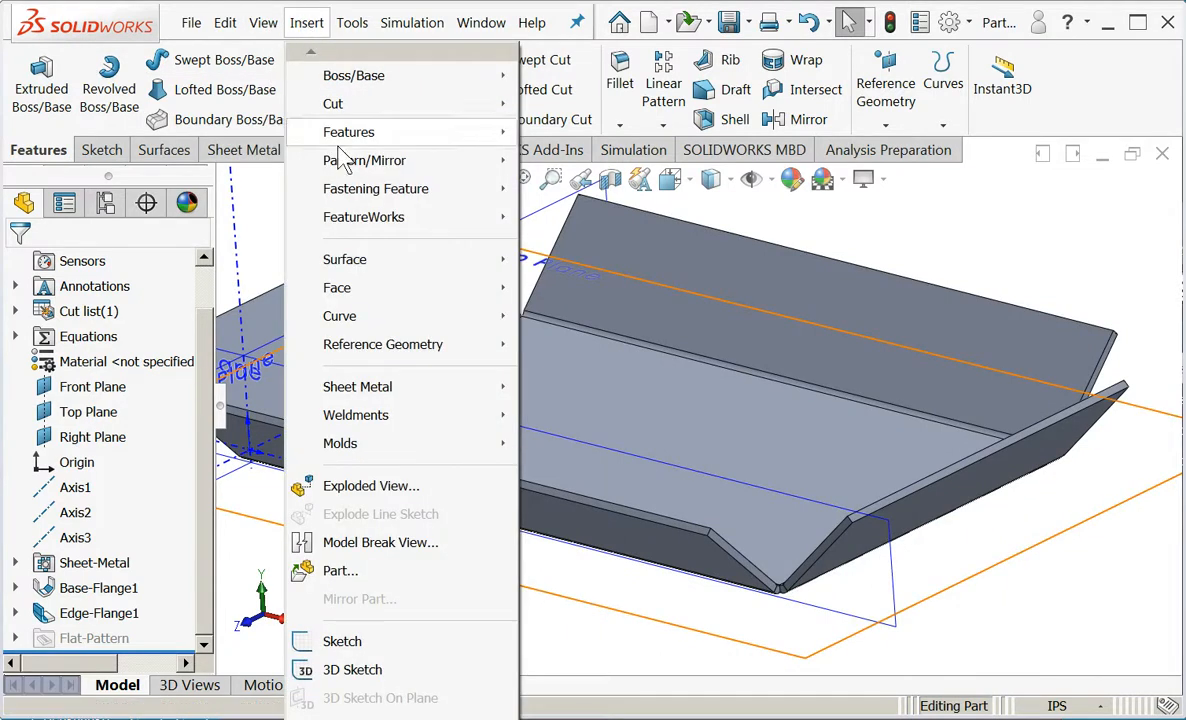
mouse_move(430, 390)
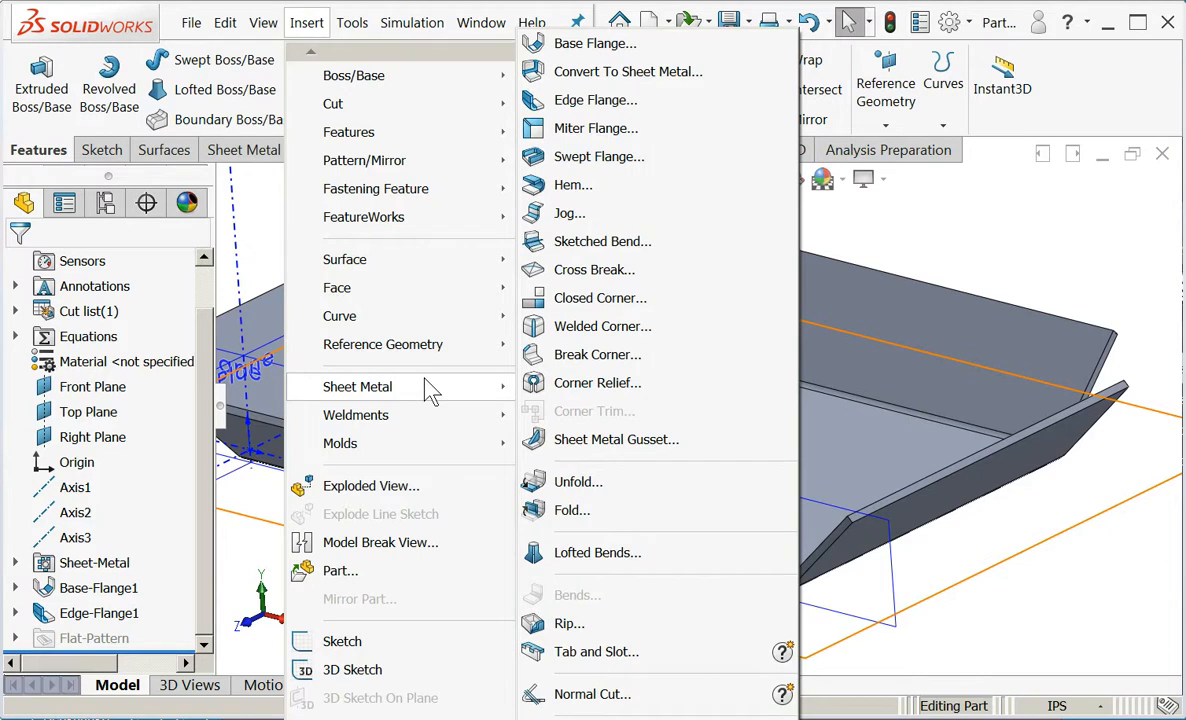
click(605, 303)
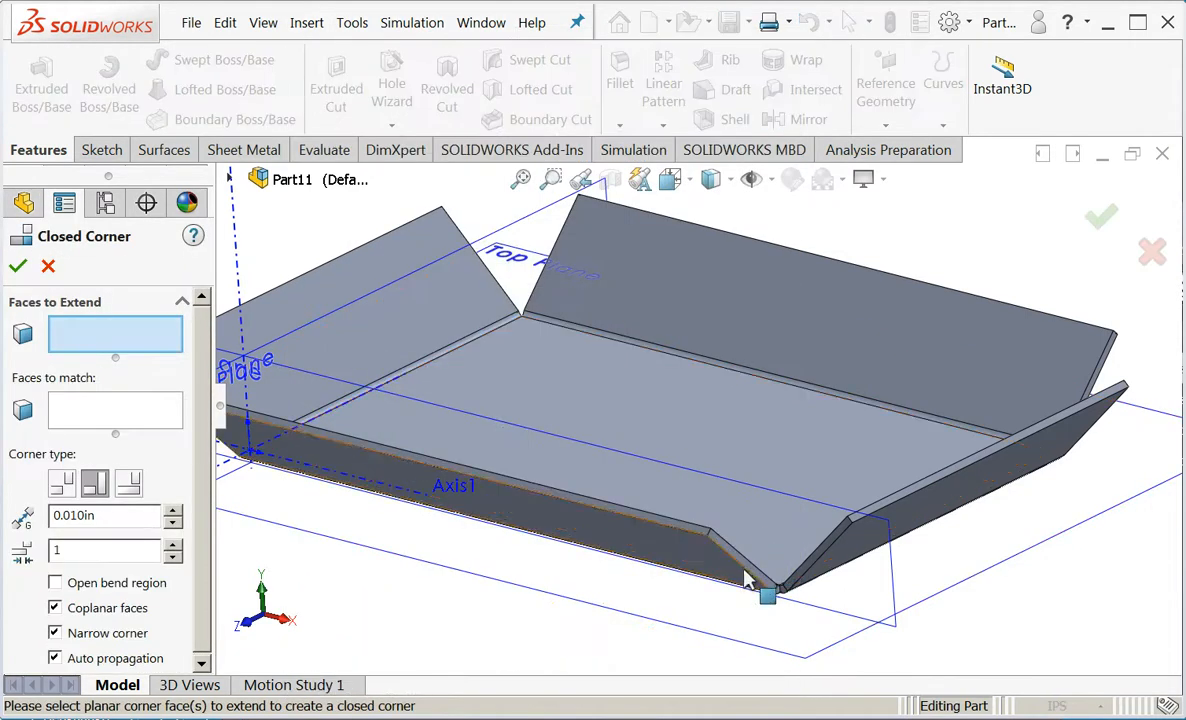
click(740, 566)
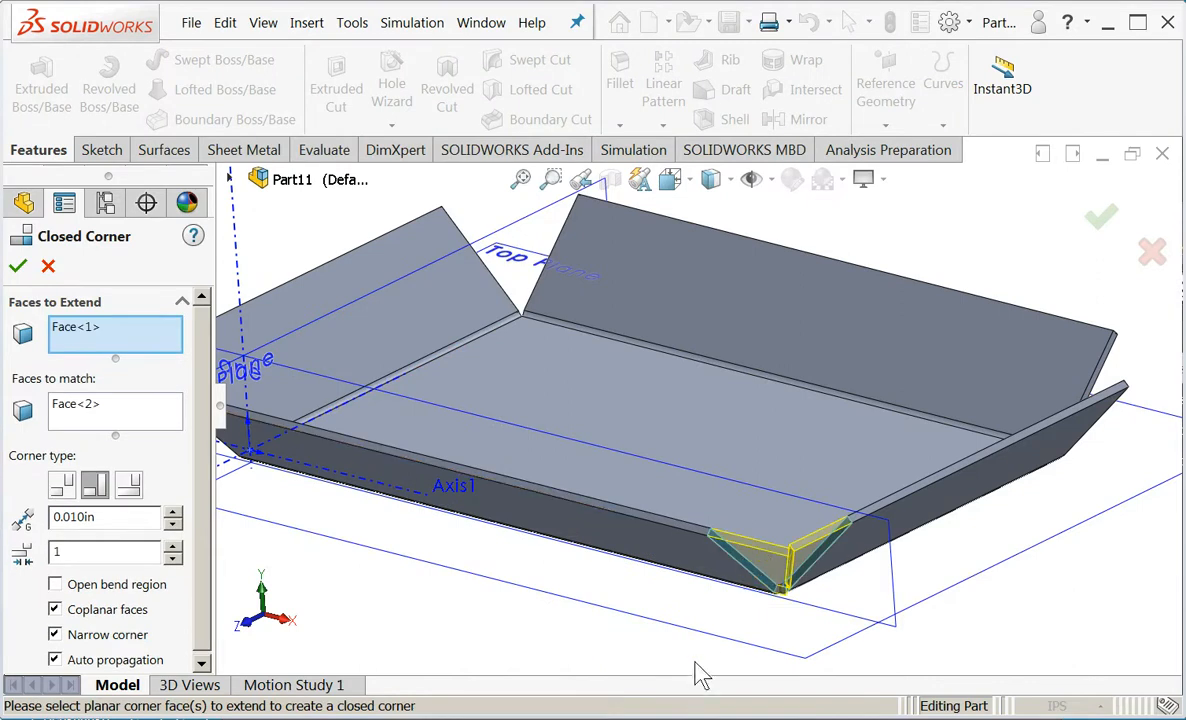
- Add one flange end face at each of the remaining three corners to the closed corner's faces to extend
middle_drag(985, 622, 520, 540)
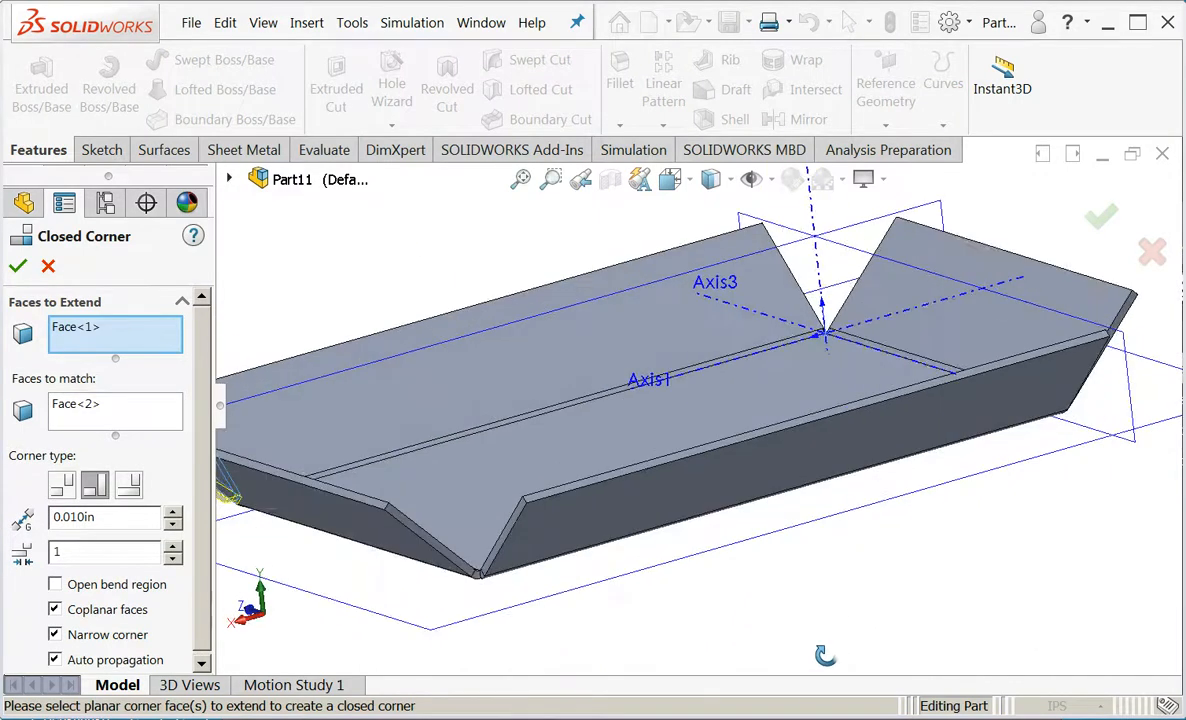
click(424, 530)
middle_drag(1120, 574, 985, 655)
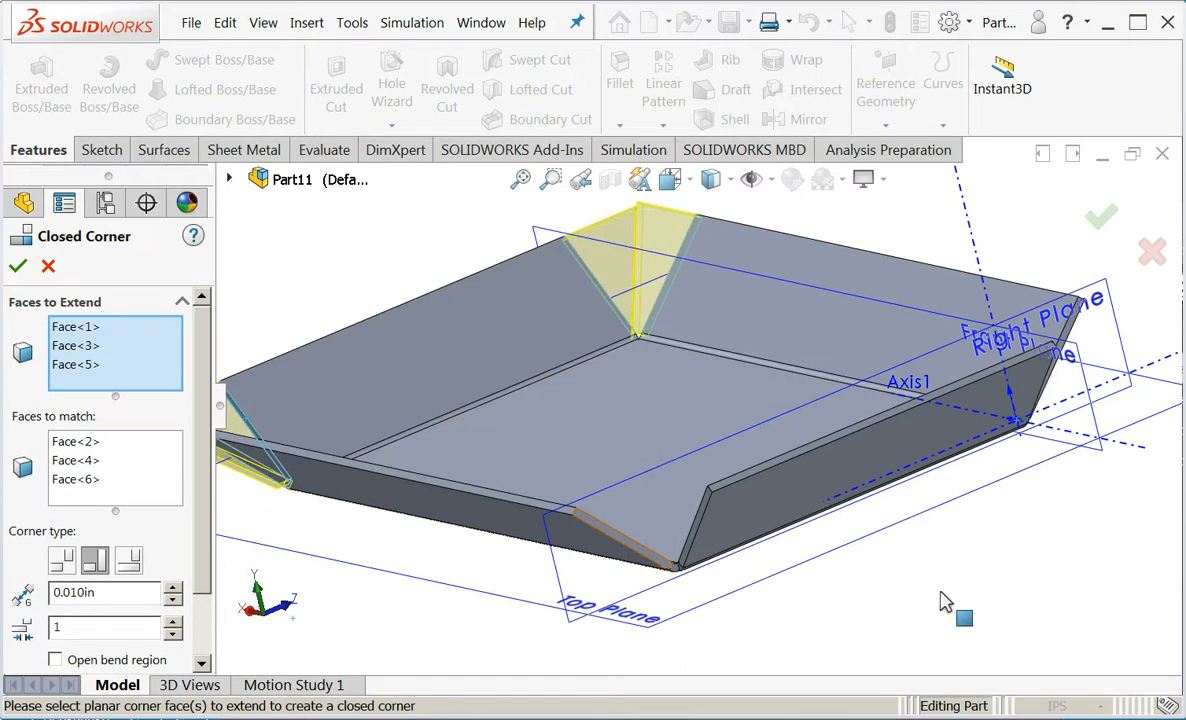
middle_drag(915, 595, 720, 620)
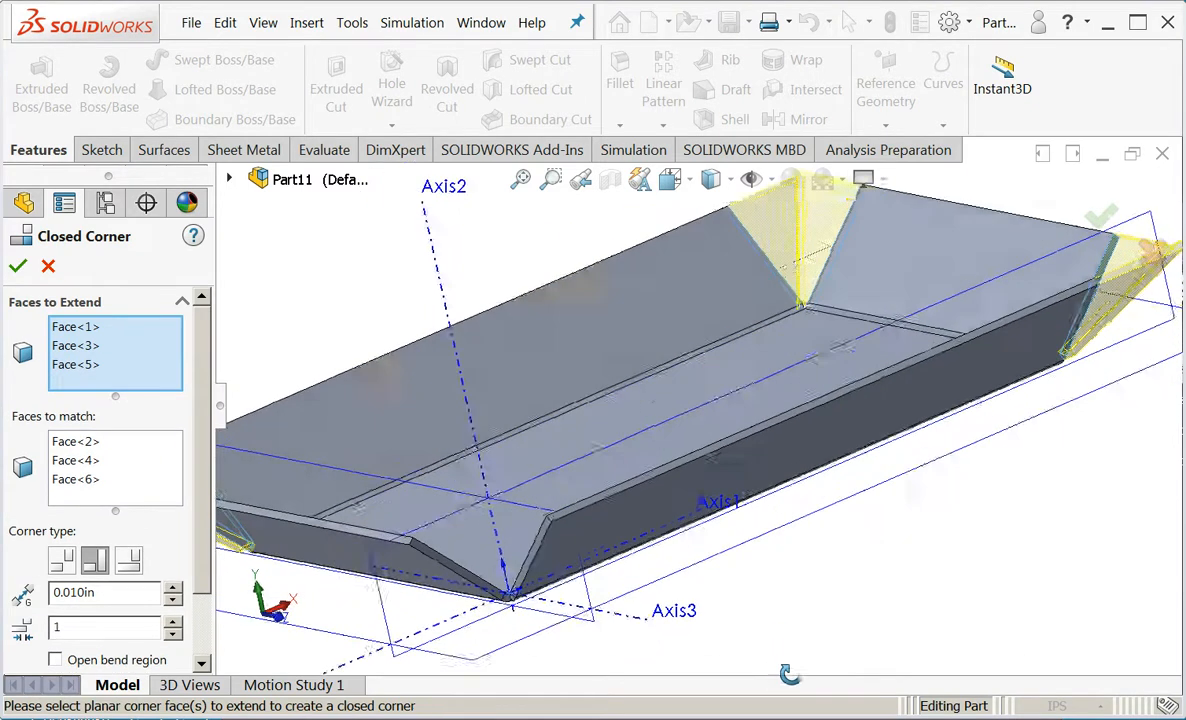
click(484, 587)
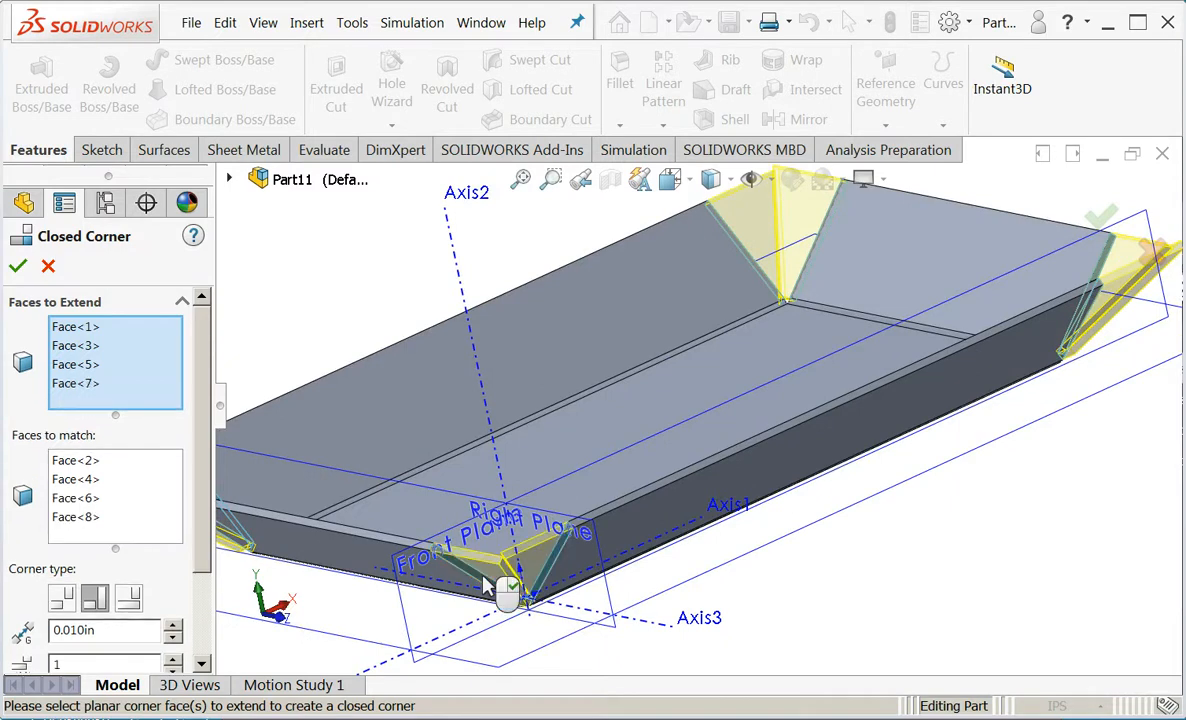
- Set the corner type to Butt and create the closed corners on all four corners of the tray
scroll(505, 575, down, 4)
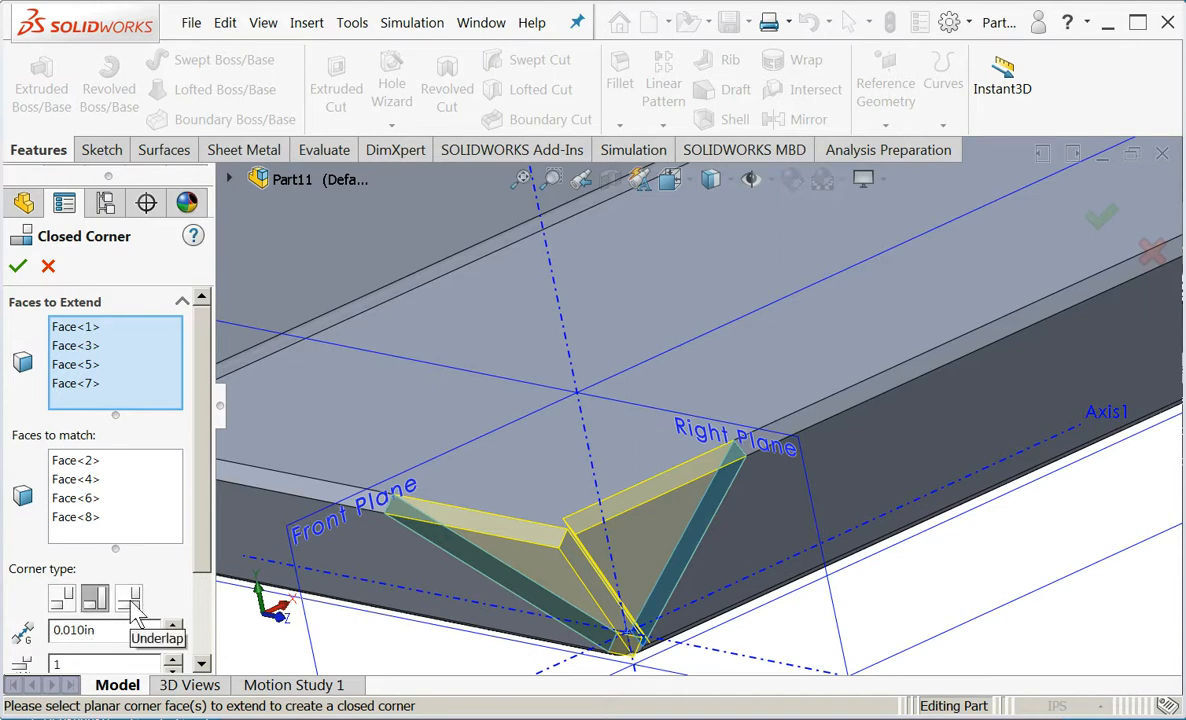
click(64, 600)
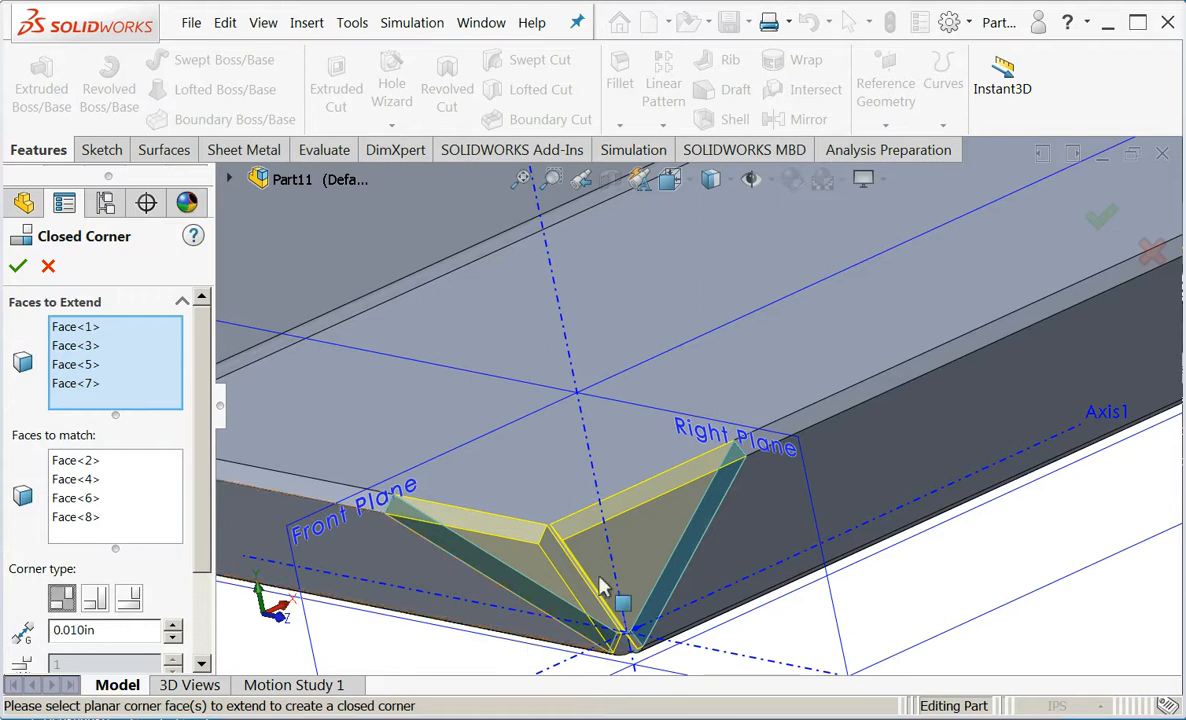
click(17, 265)
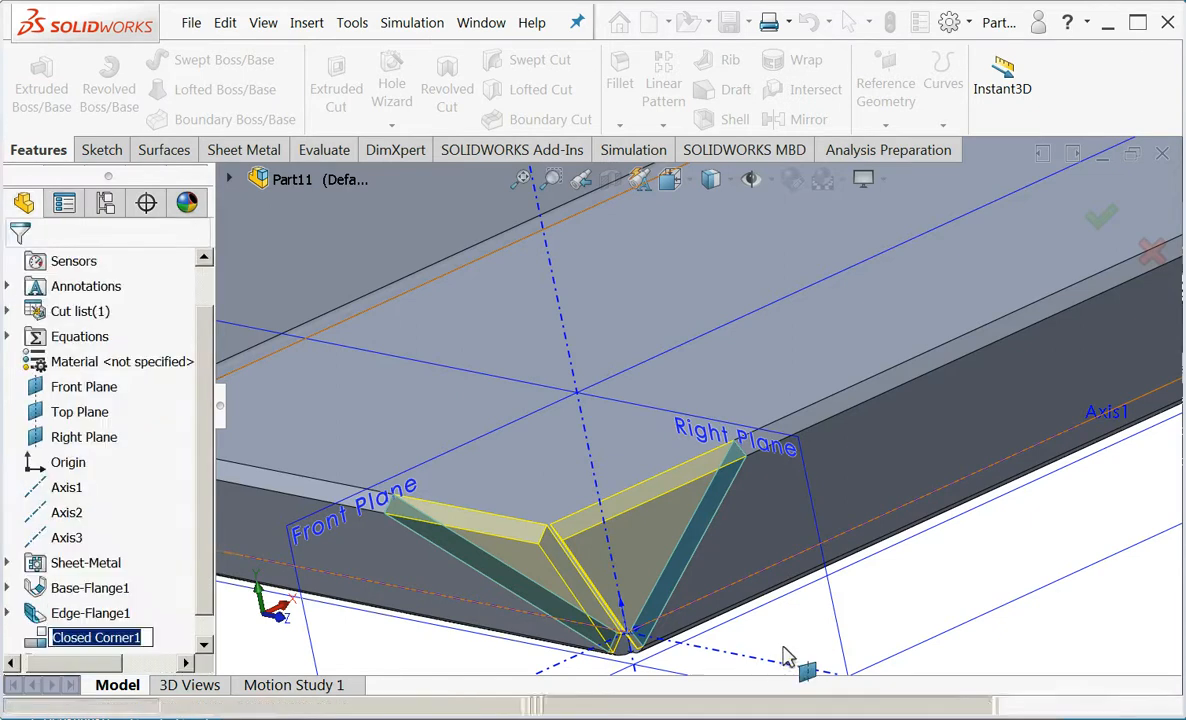
scroll(784, 647, up, 5)
middle_drag(958, 450, 1083, 453)
scroll(916, 298, up, 3)
scroll(912, 299, down, 2)
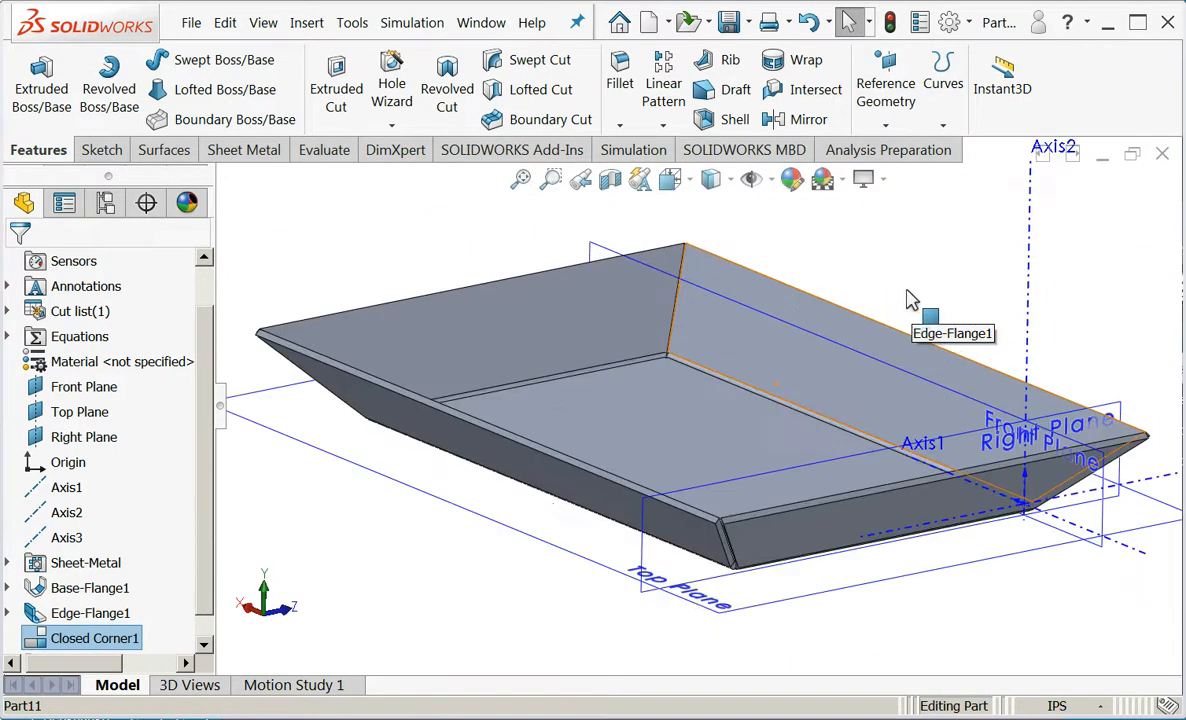
click(418, 578)
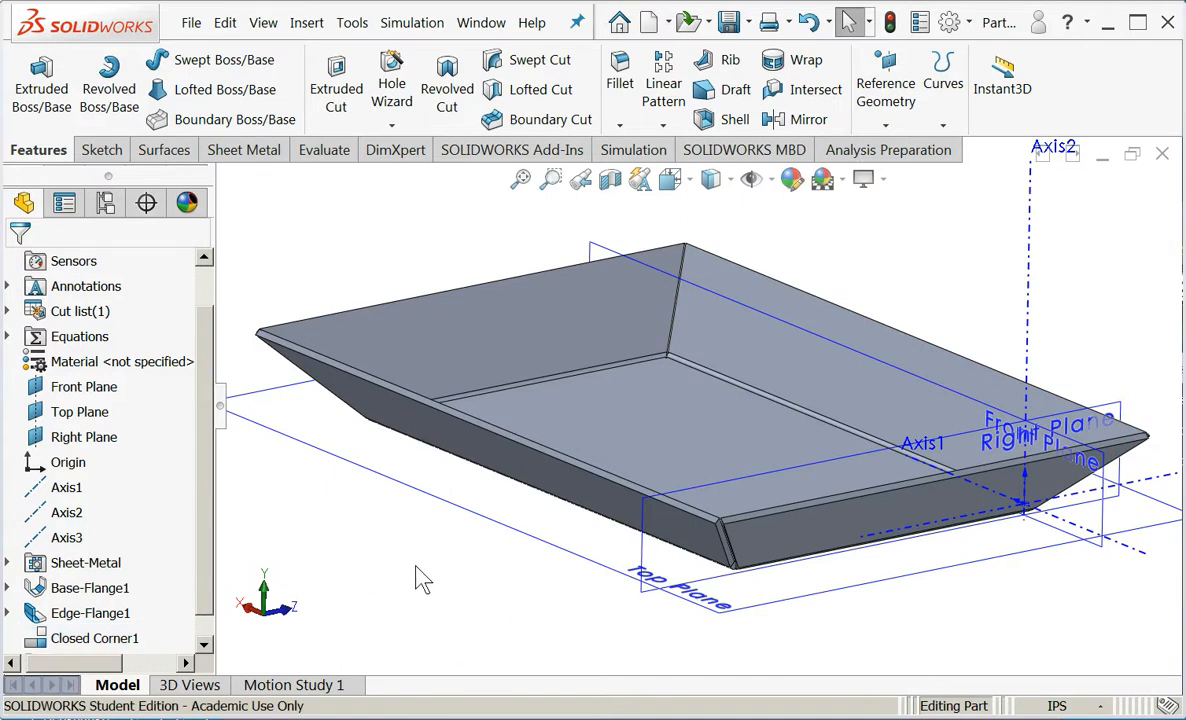
drag(209, 556, 200, 600)
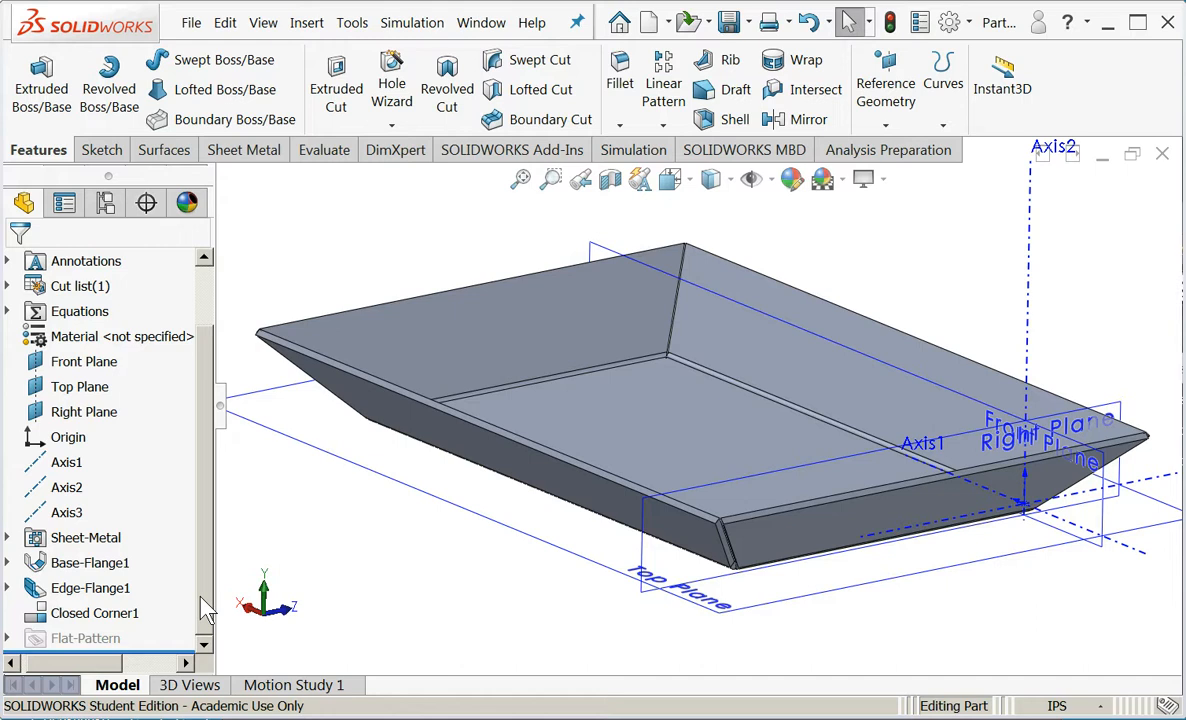
- Unsuppress the flat pattern feature to view the tray unfolded with its bend lines and corner cuts
click(8, 642)
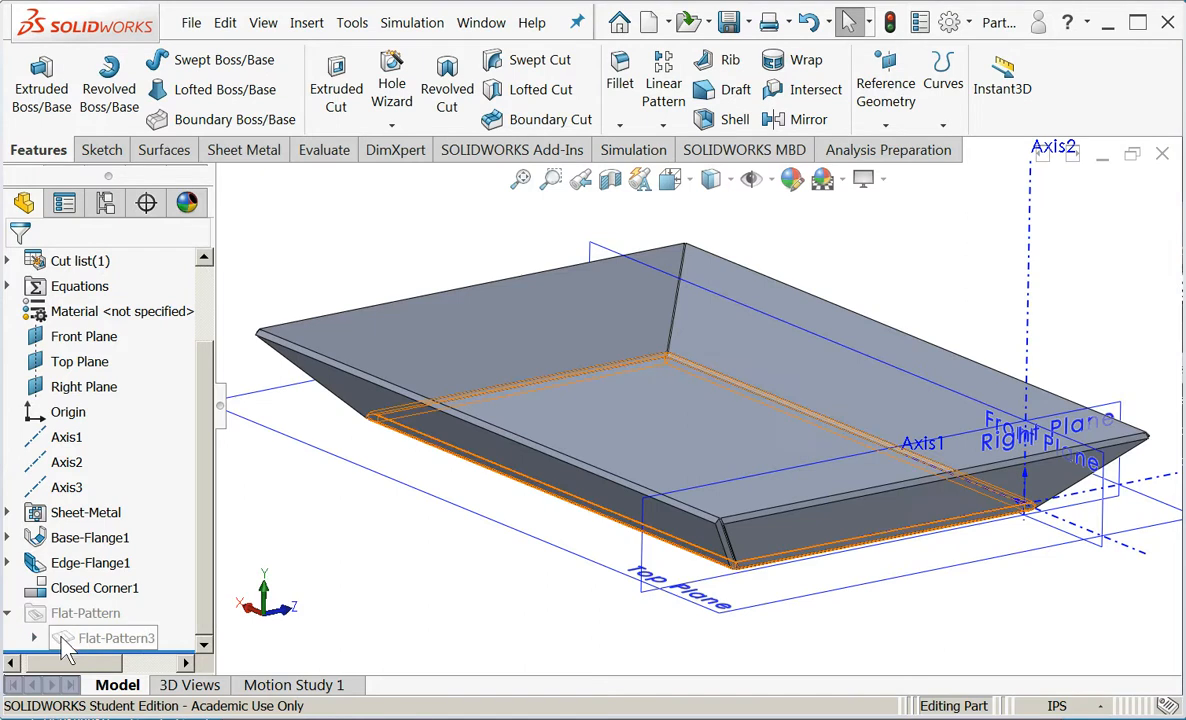
click(118, 640)
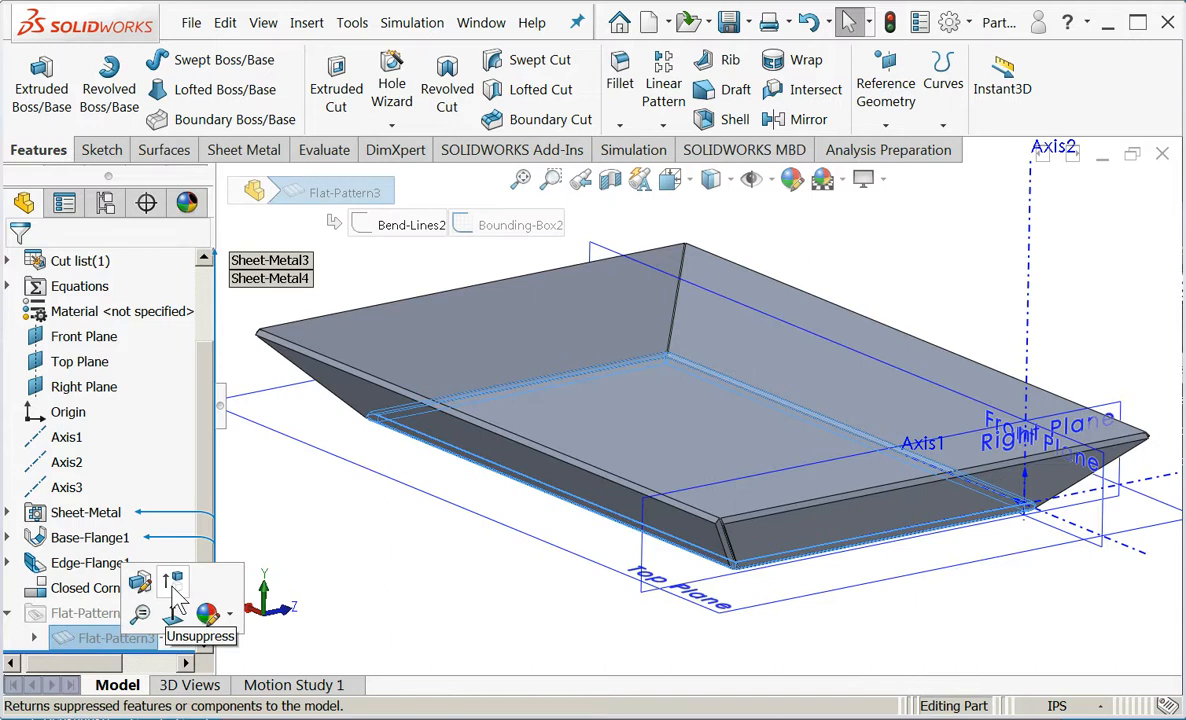
click(174, 590)
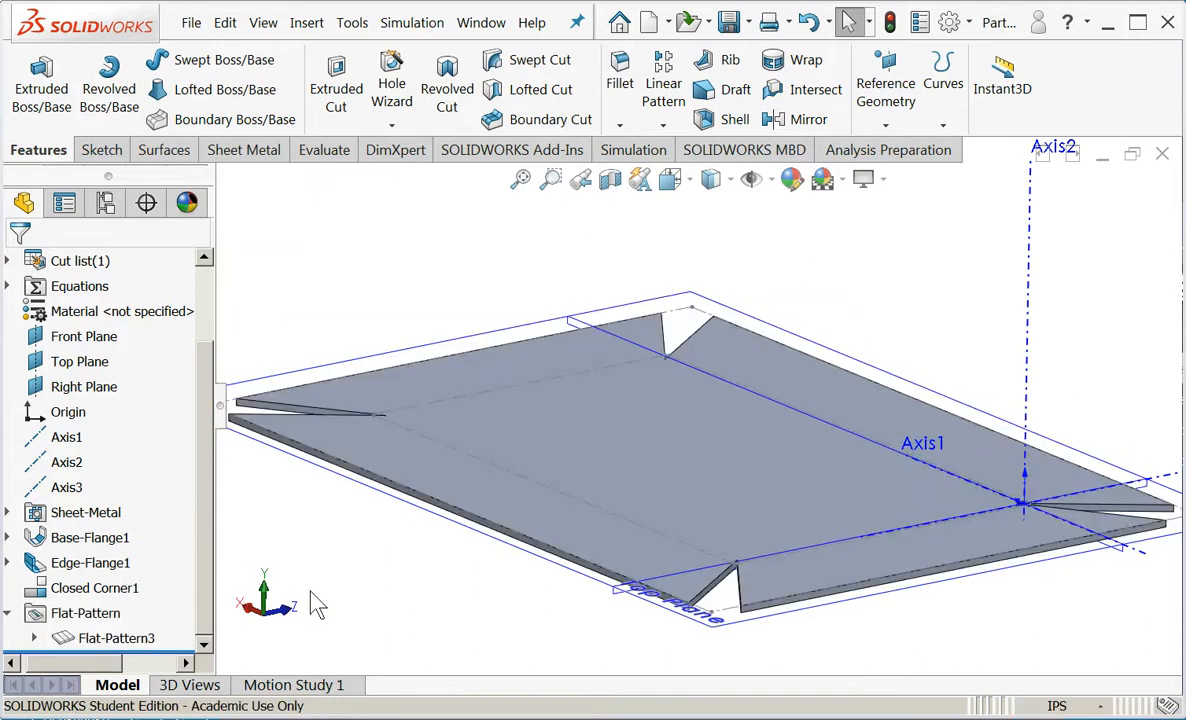
middle_drag(366, 530, 381, 580)
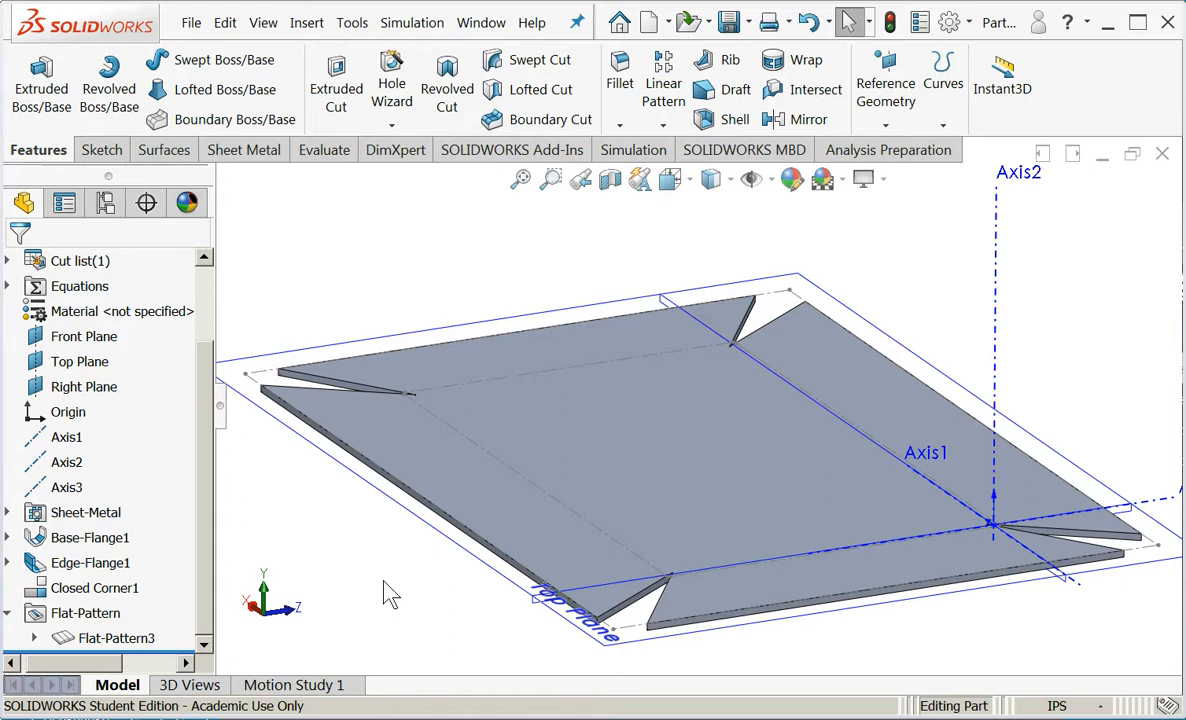
- Suppress the flat pattern feature again to fold the tray back to its bent shape
right_click(124, 645)
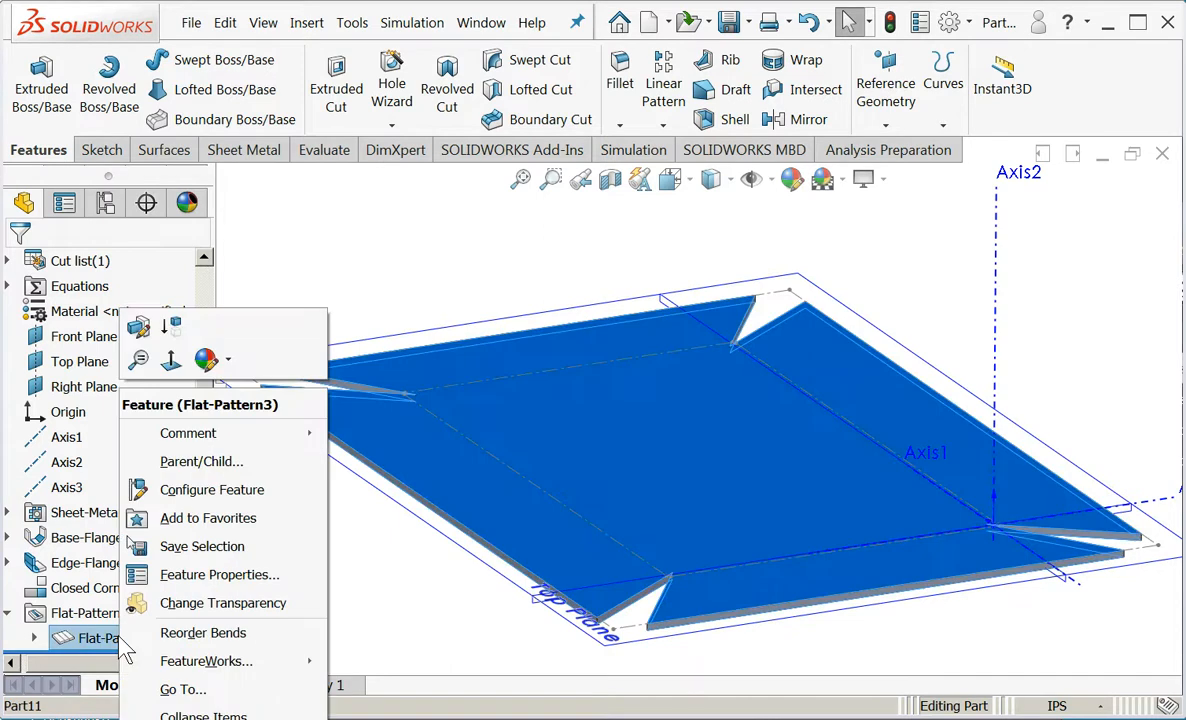
click(174, 330)
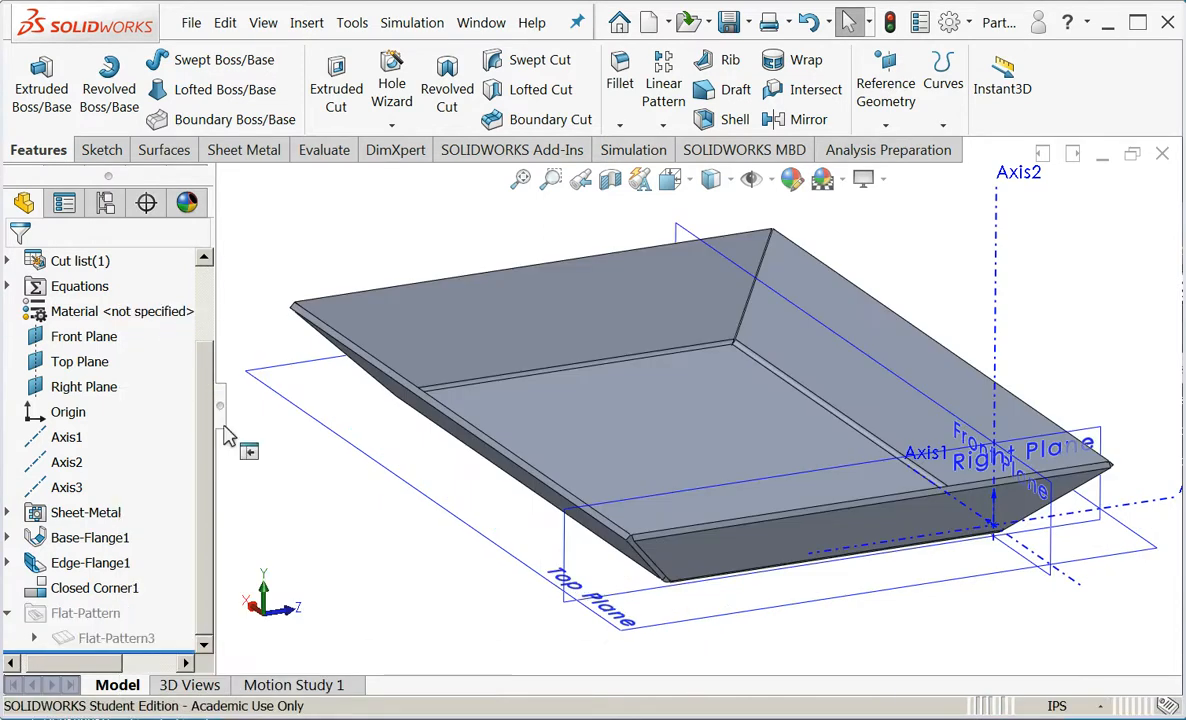
middle_drag(340, 558, 365, 591)
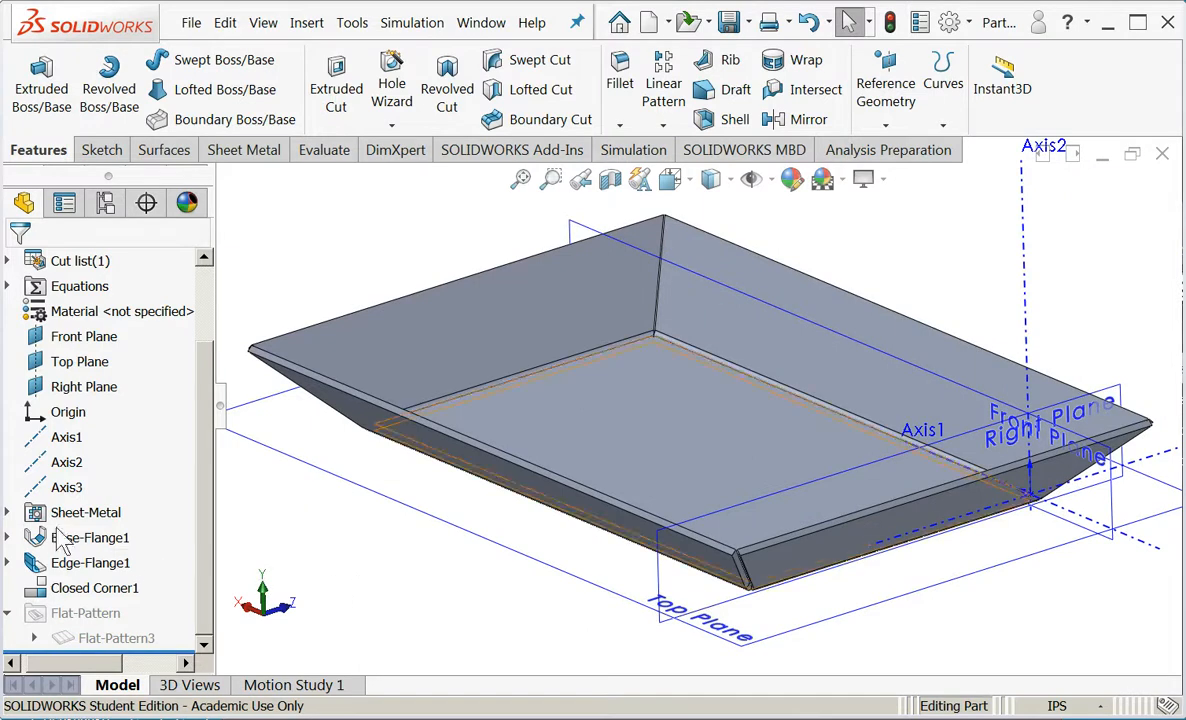
- Find the profile sketch of the far short flange, Sketch15, under Edge-Flange1 and open it for editing
click(8, 562)
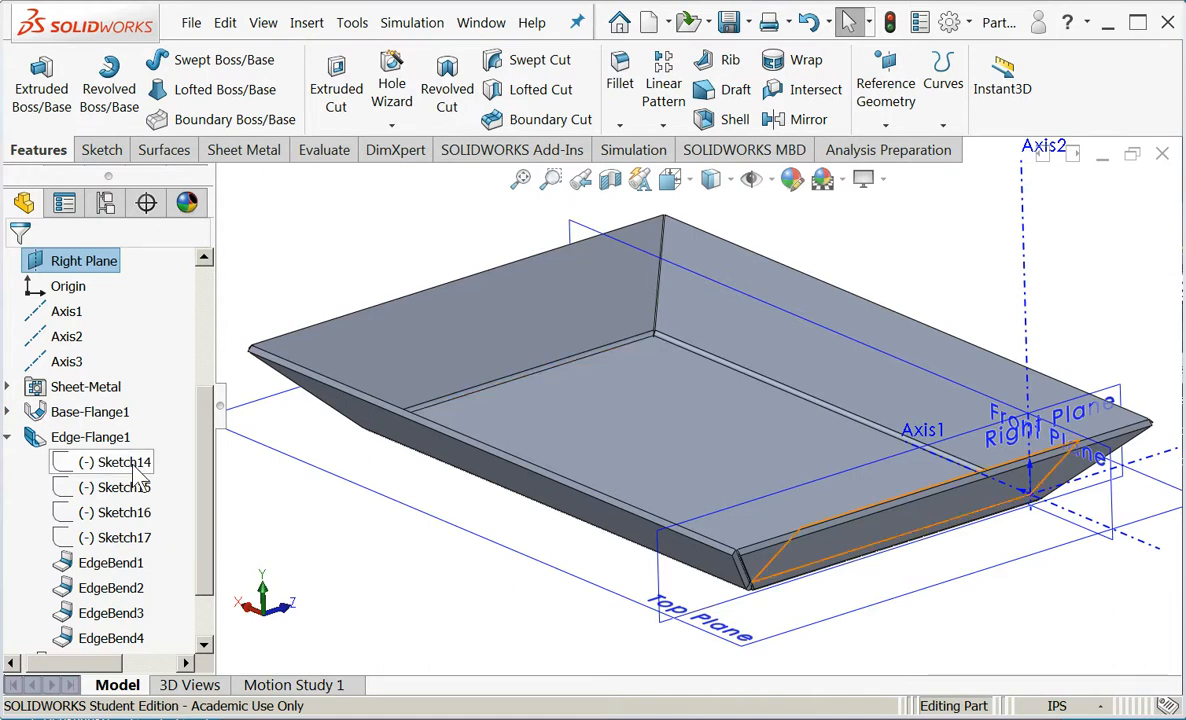
click(128, 512)
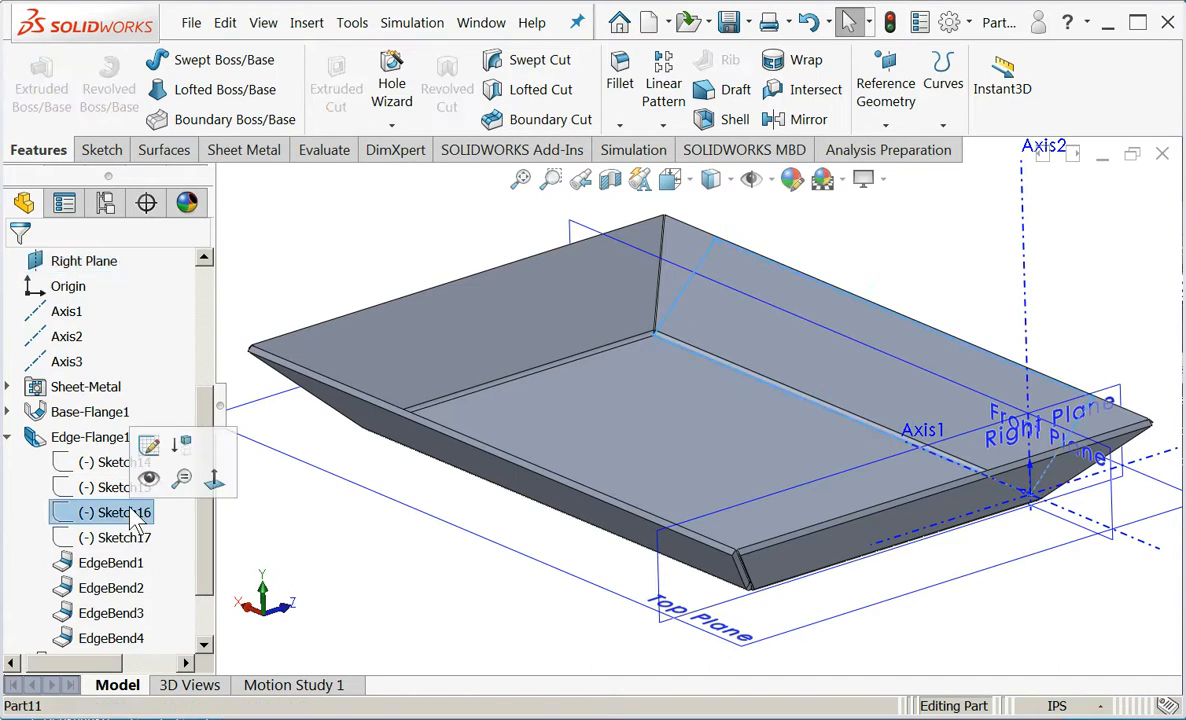
click(124, 537)
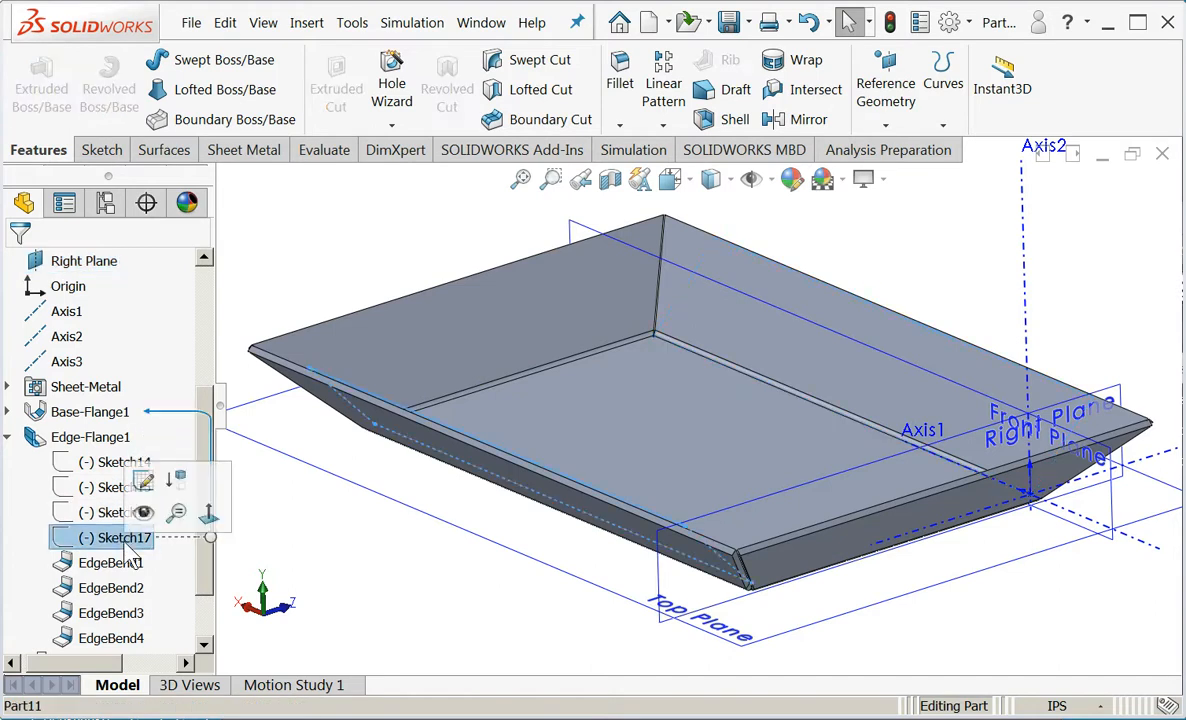
click(325, 575)
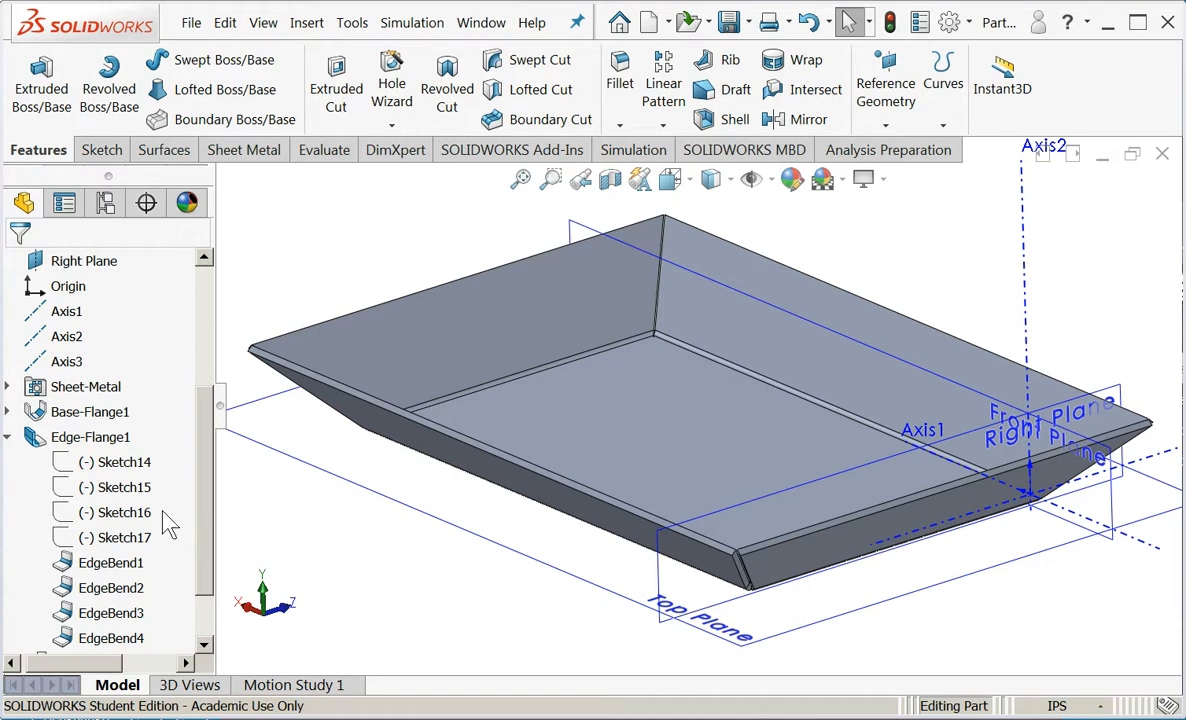
mouse_move(135, 499)
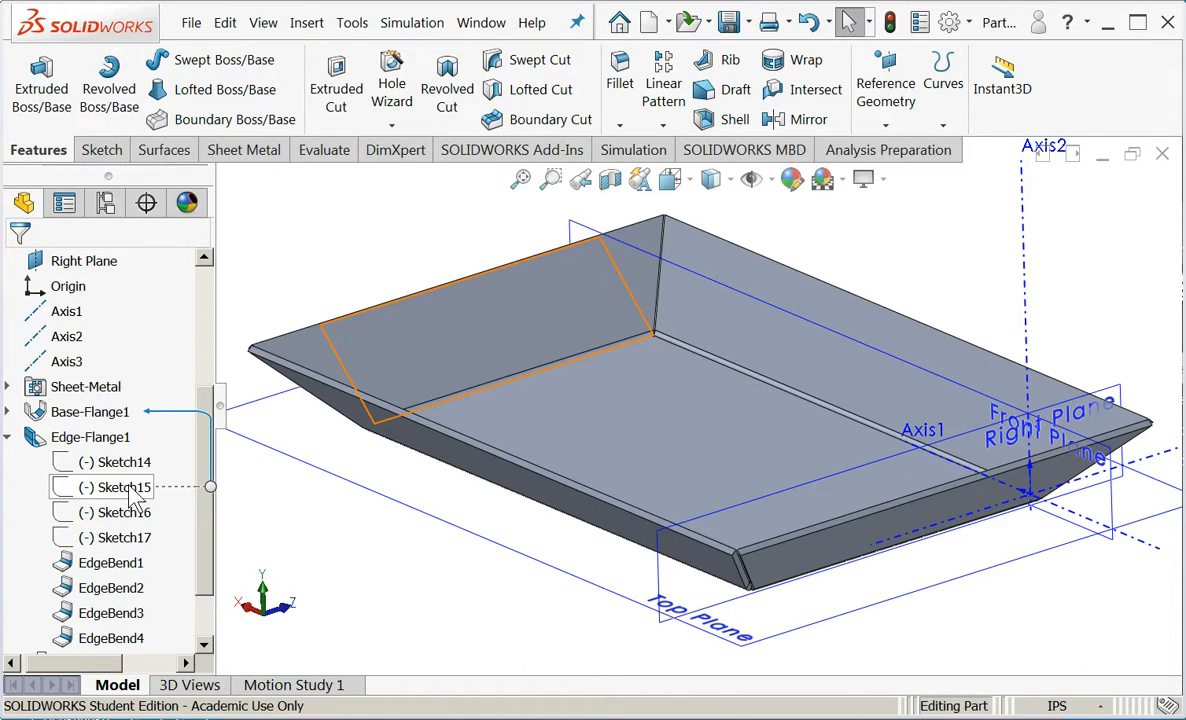
right_click(135, 499)
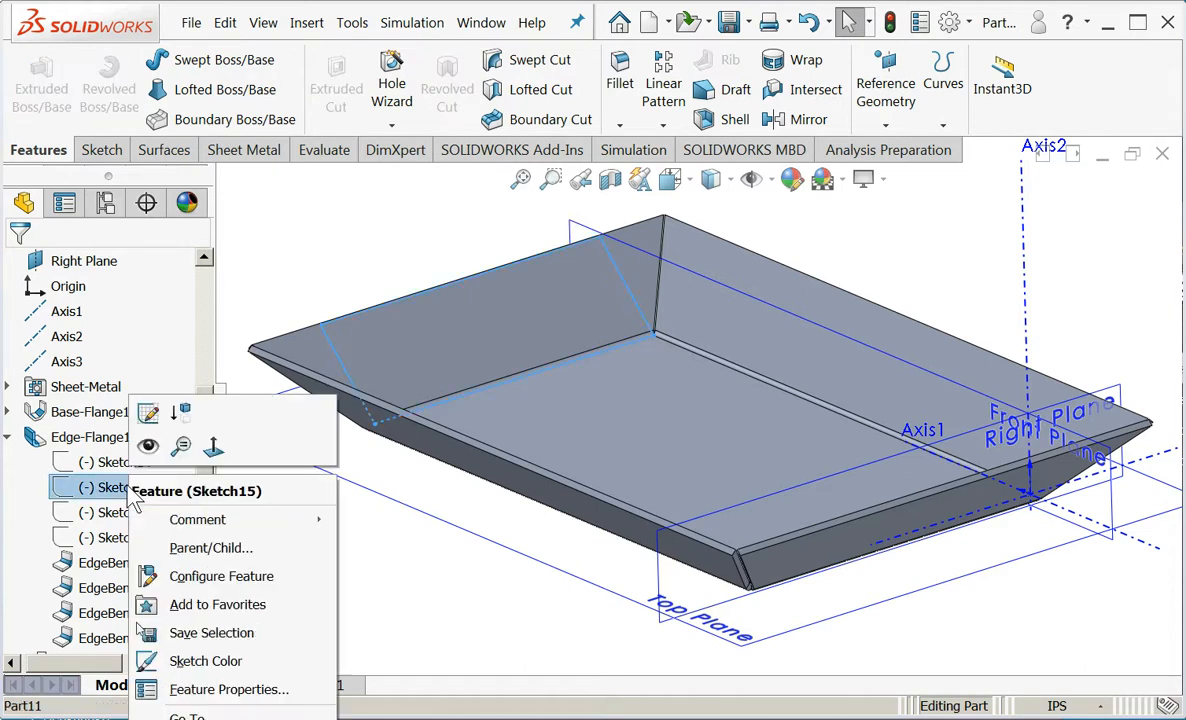
click(148, 413)
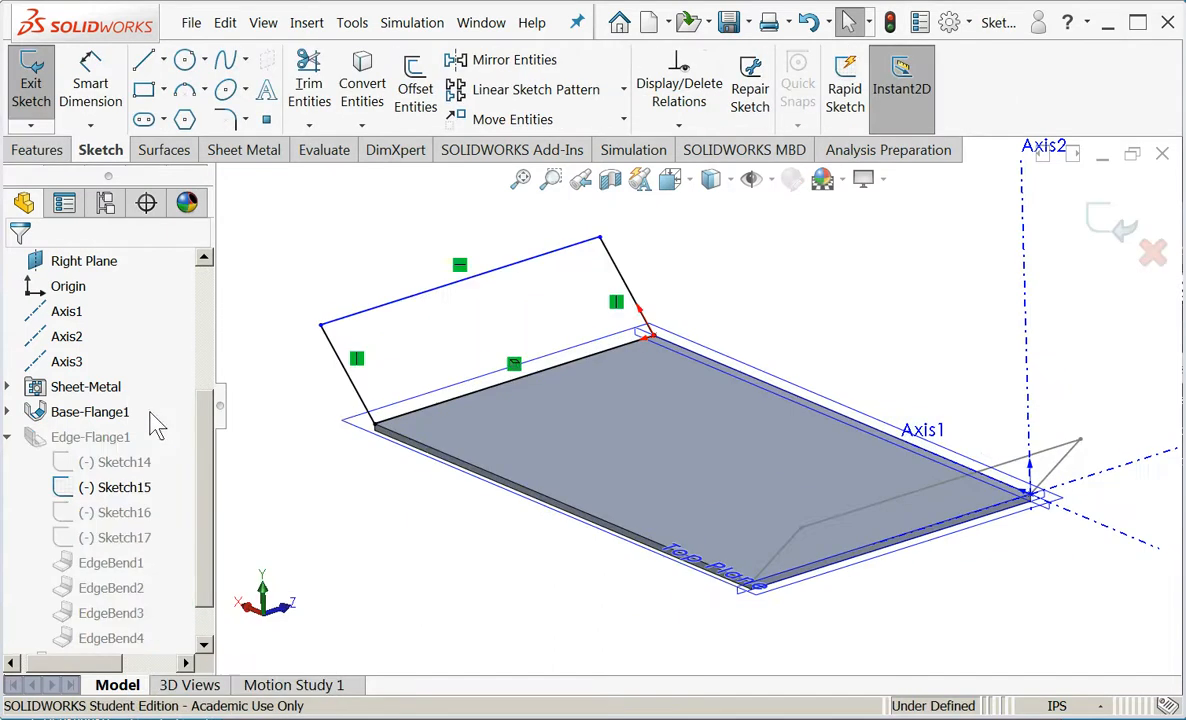
- Sketch an ellipse with a major radius of about 0.38 in inside the flange profile and exit the sketch to create the hole
click(228, 95)
click(437, 344)
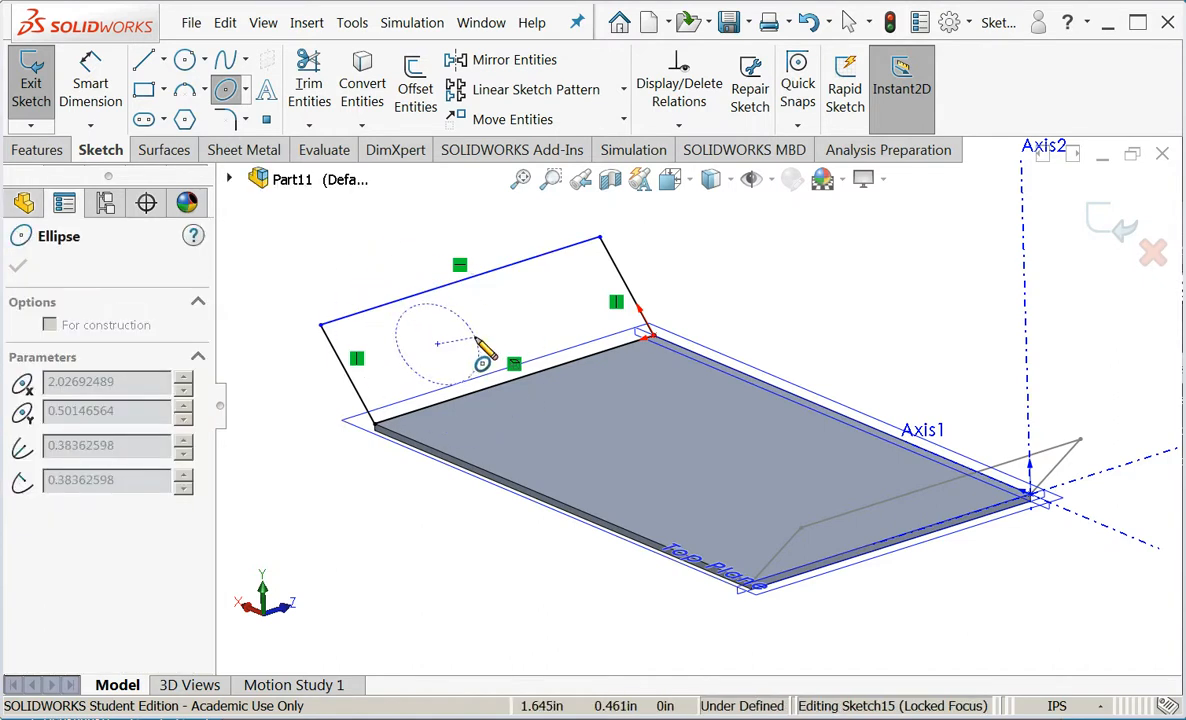
click(477, 341)
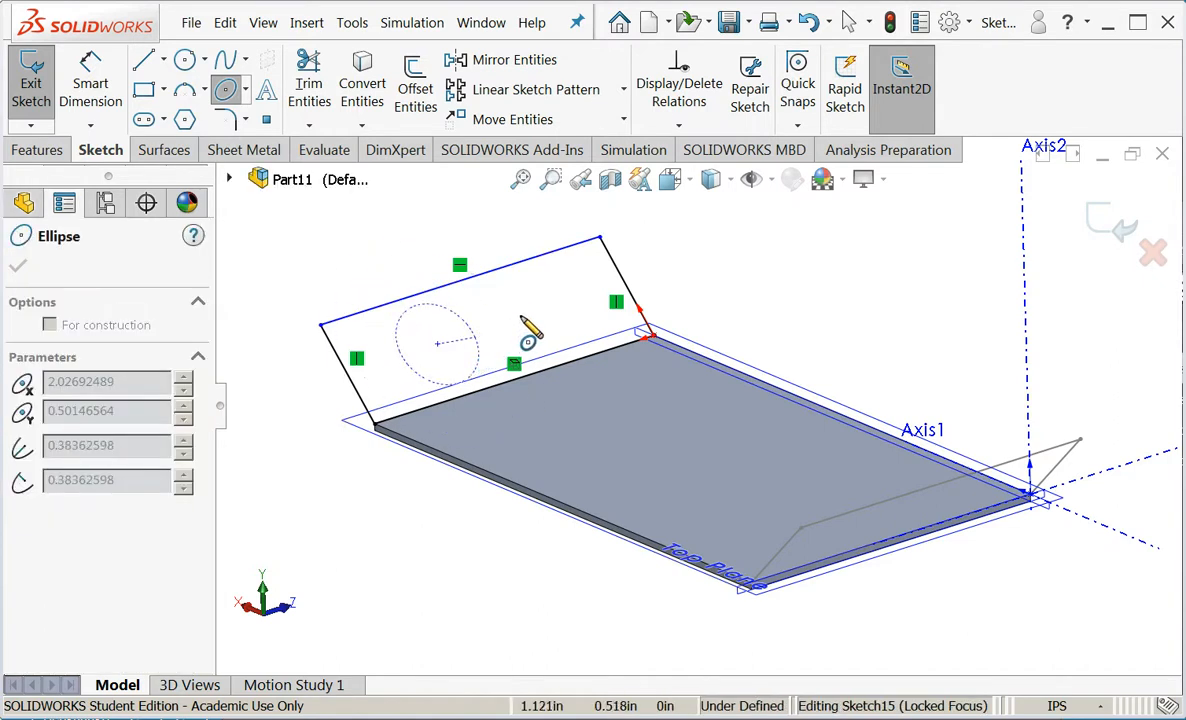
click(515, 318)
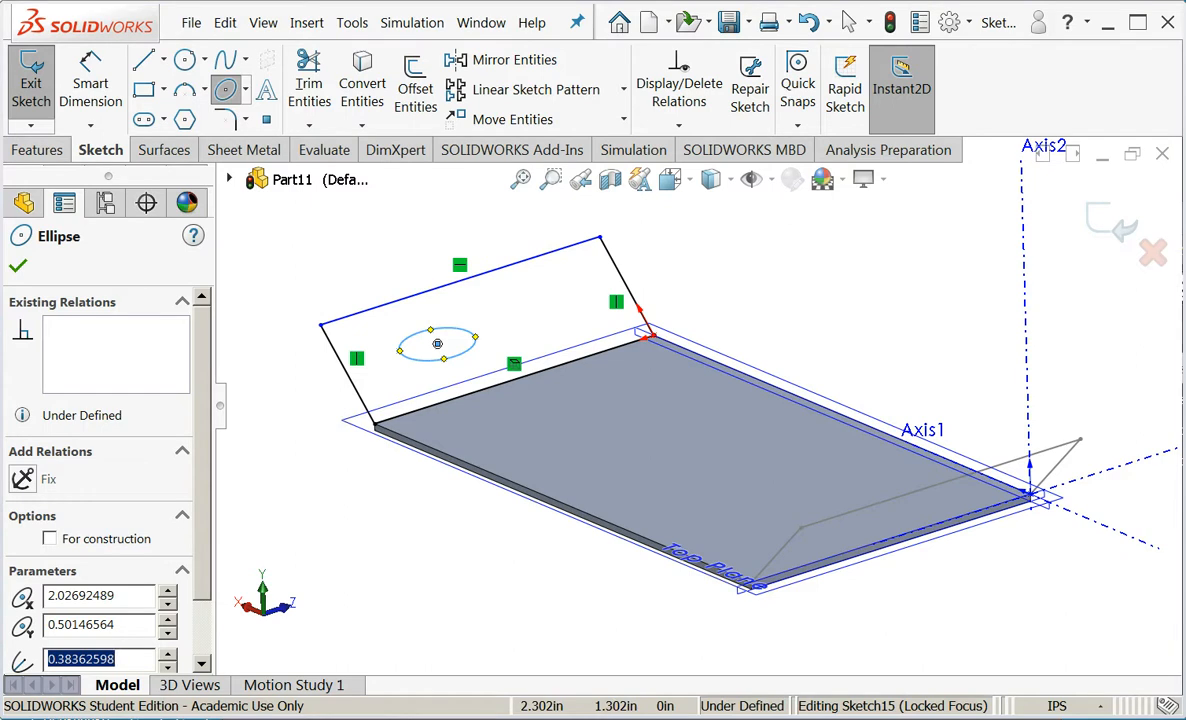
click(18, 265)
click(22, 105)
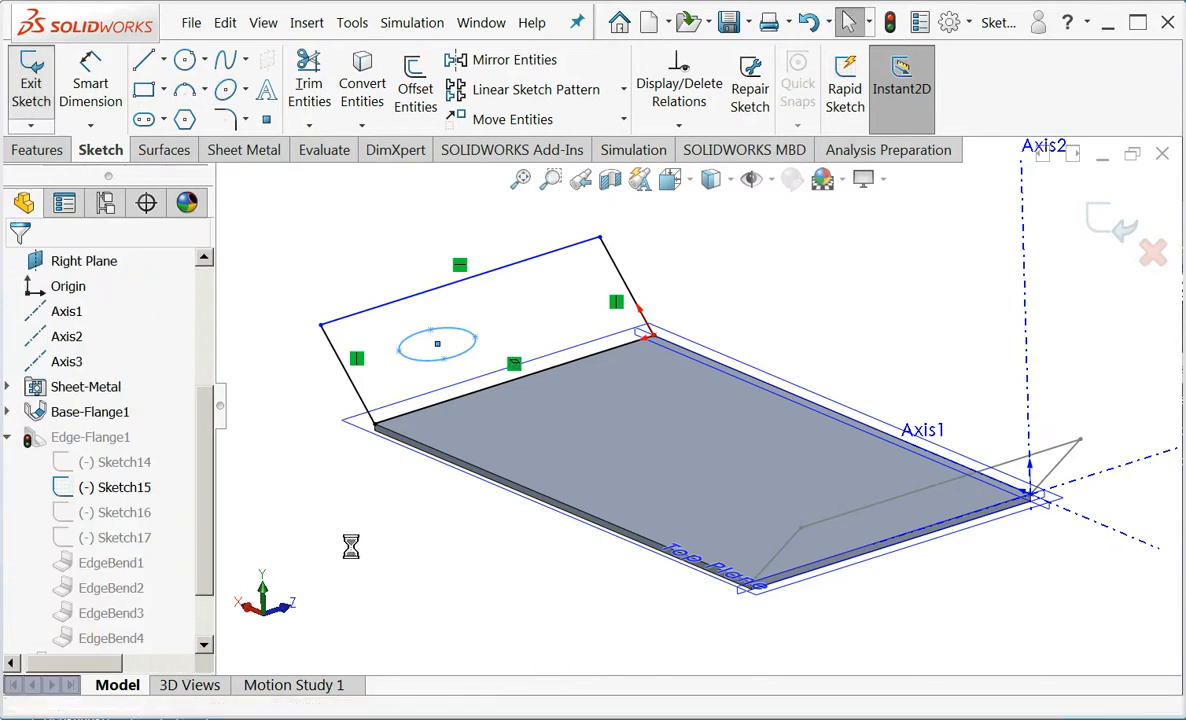
middle_drag(352, 521, 336, 557)
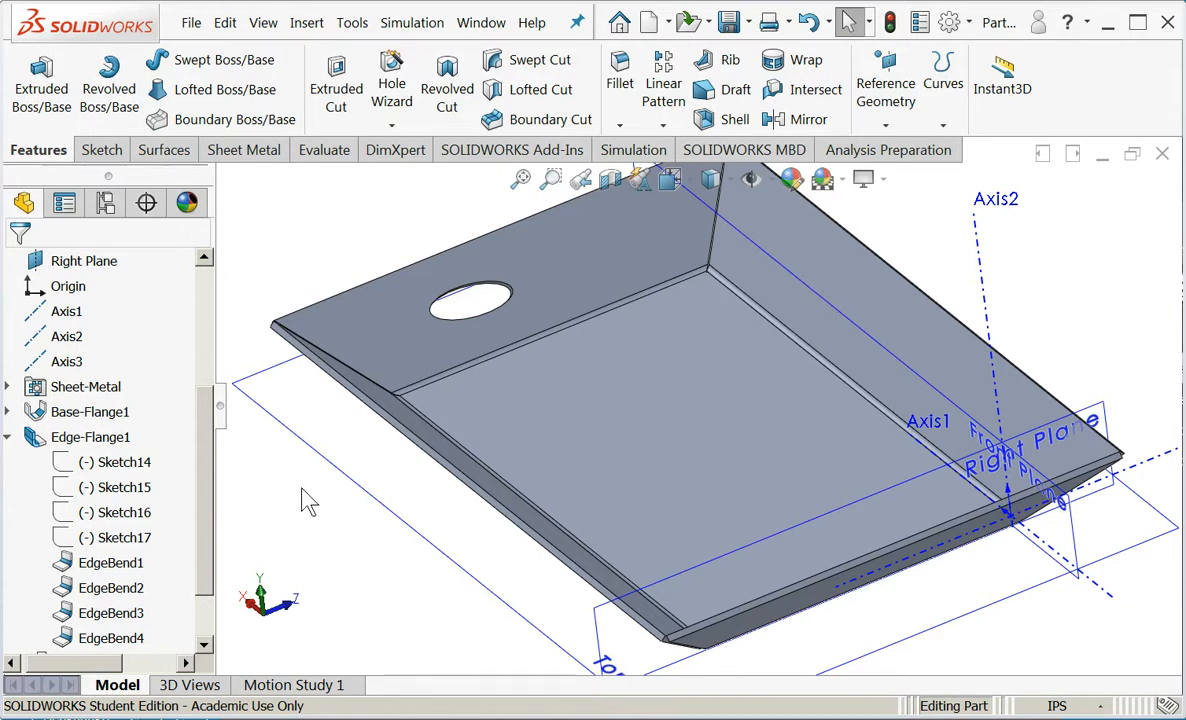
key(ctrl+2)
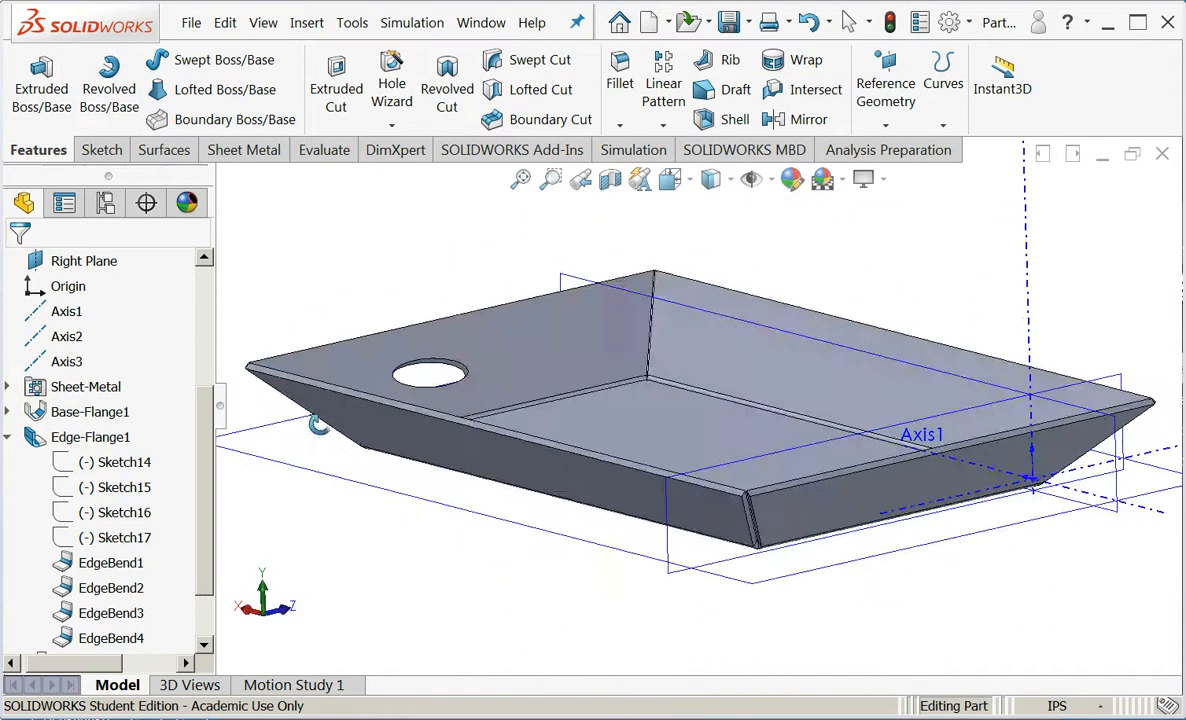
- Fillet the short outer corner edge of the flange with the elliptical hole using a 0.5 in radius
middle_drag(362, 387, 405, 428)
scroll(402, 455, down, 6)
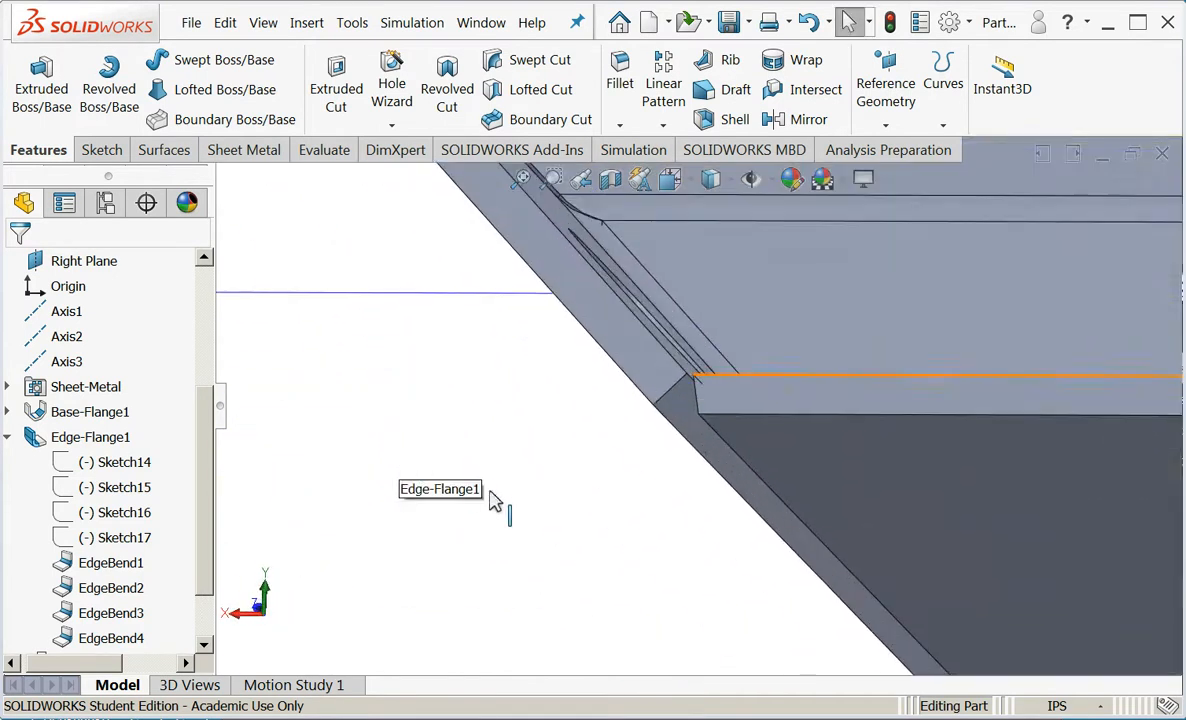
click(505, 508)
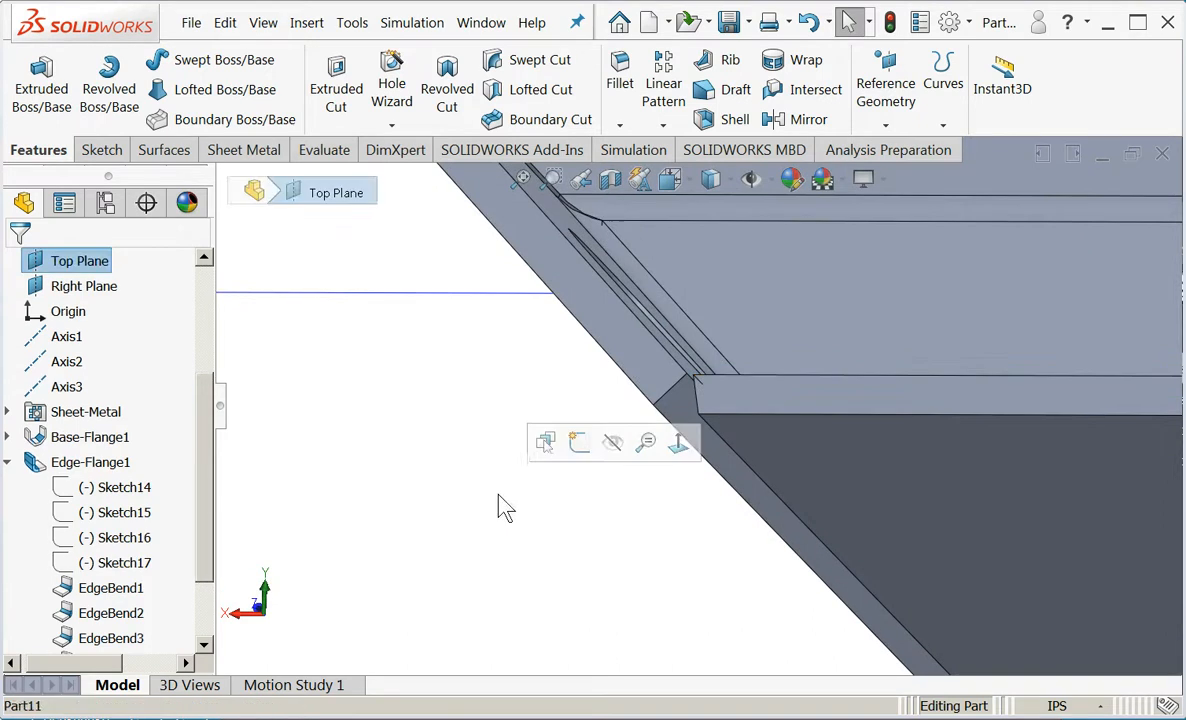
click(661, 407)
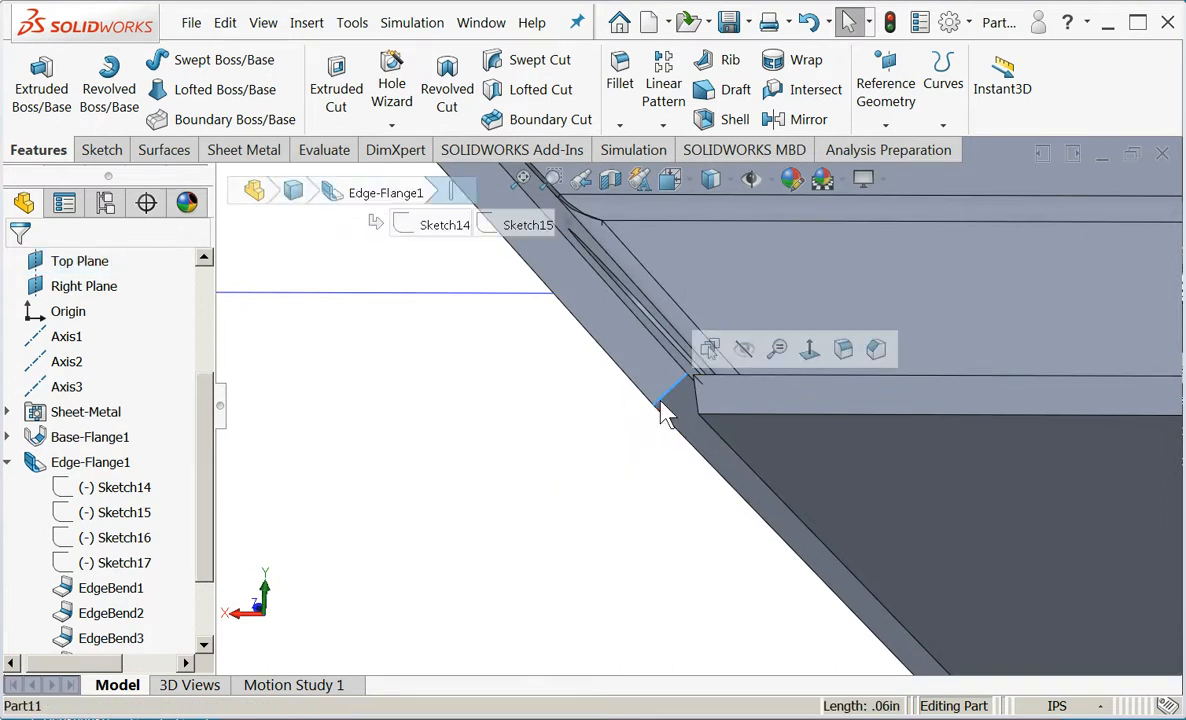
click(847, 349)
middle_drag(551, 566, 484, 592)
scroll(498, 584, up, 6)
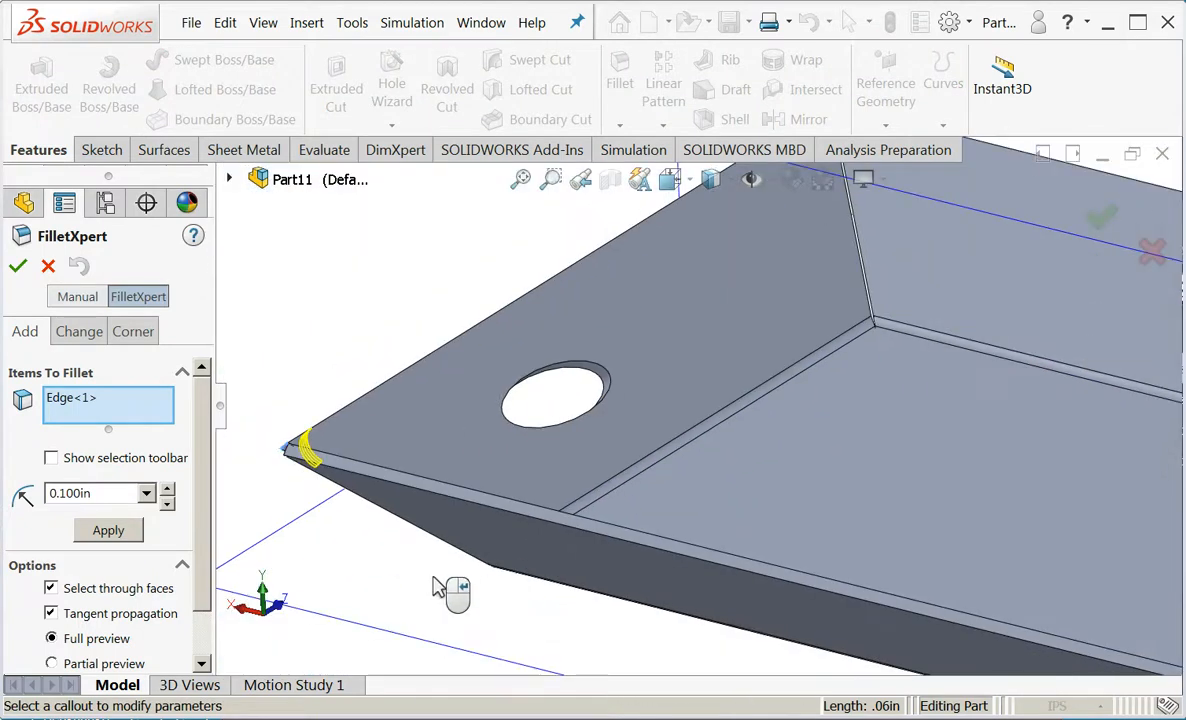
click(167, 487)
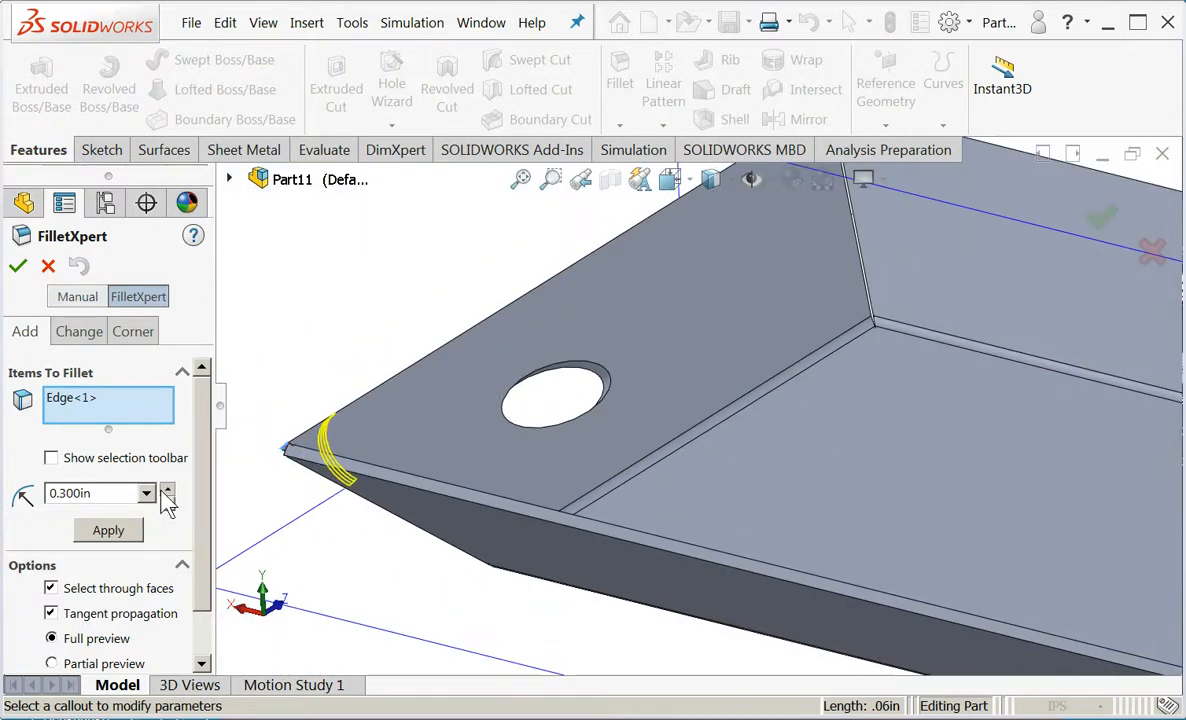
click(167, 487)
click(167, 487)
click(167, 487)
click(17, 265)
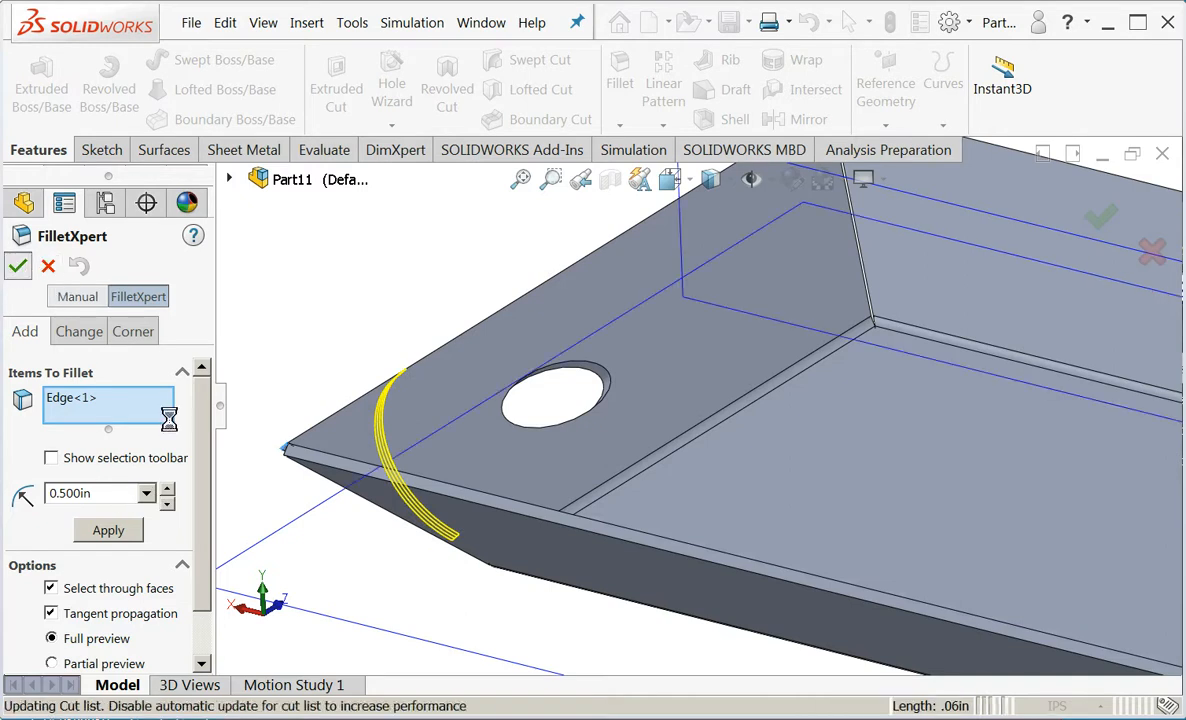
- Chamfer the neighbouring long flange's tip edge at the filleted corner with a 0.5 in distance at 45 degrees
middle_drag(386, 606, 557, 594)
click(508, 493)
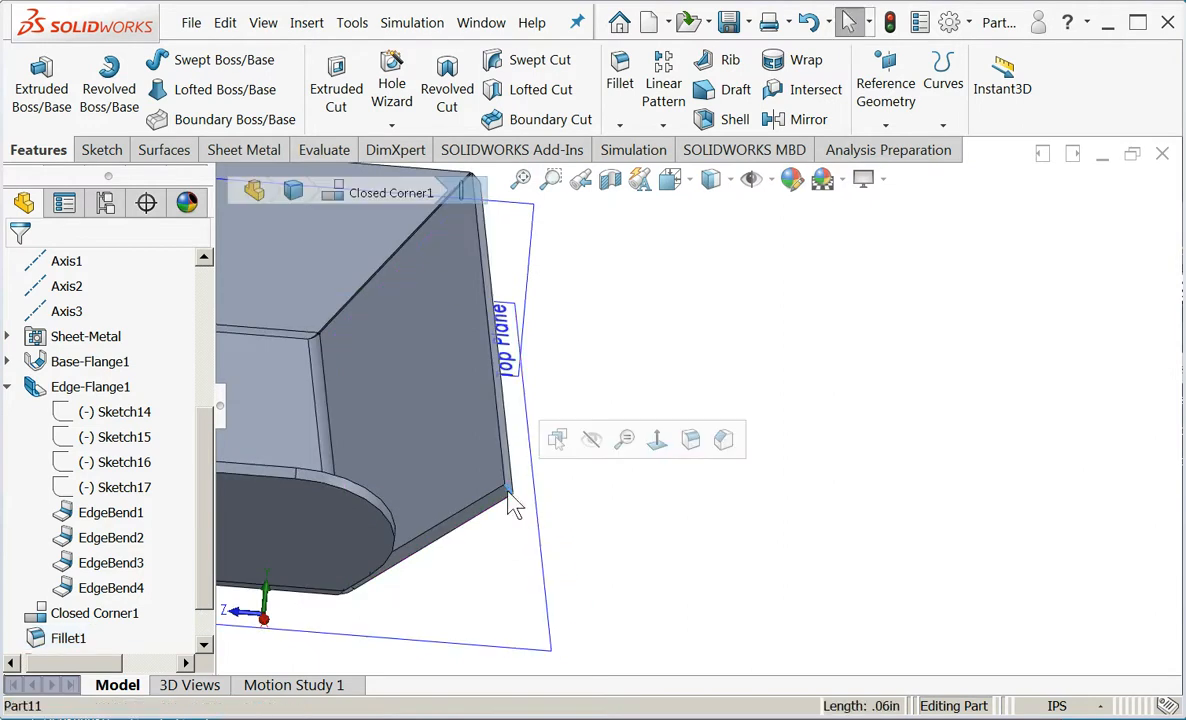
click(723, 440)
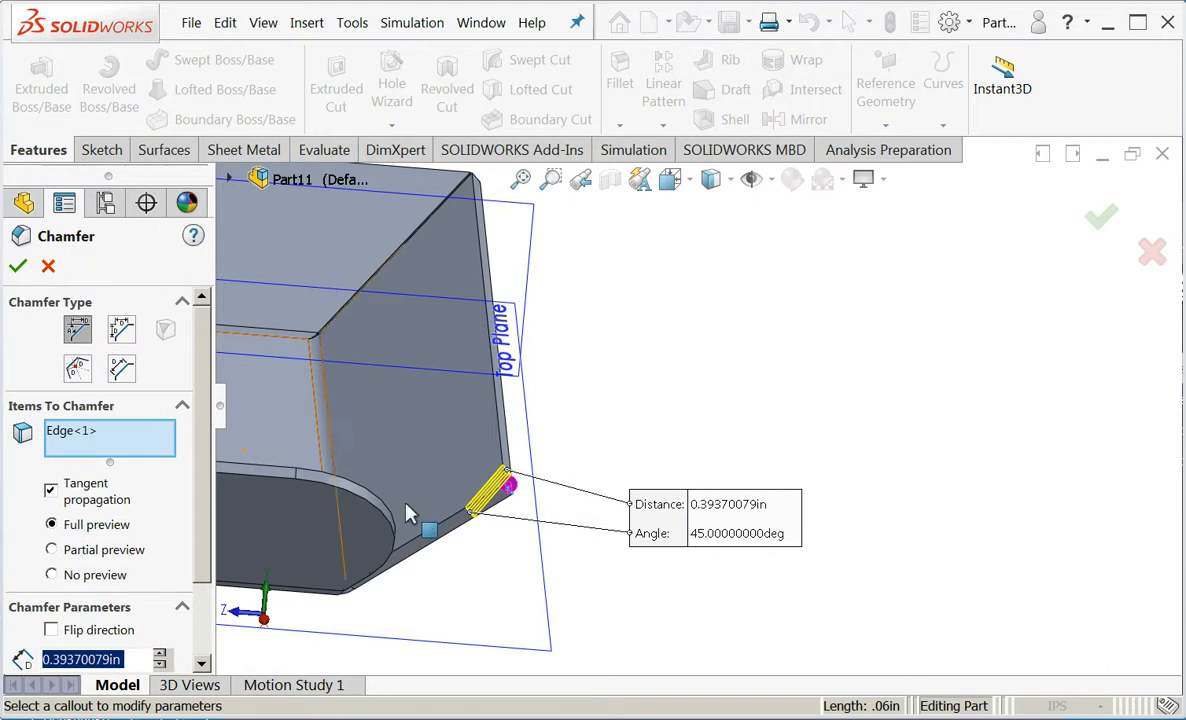
scroll(204, 574, down, 2)
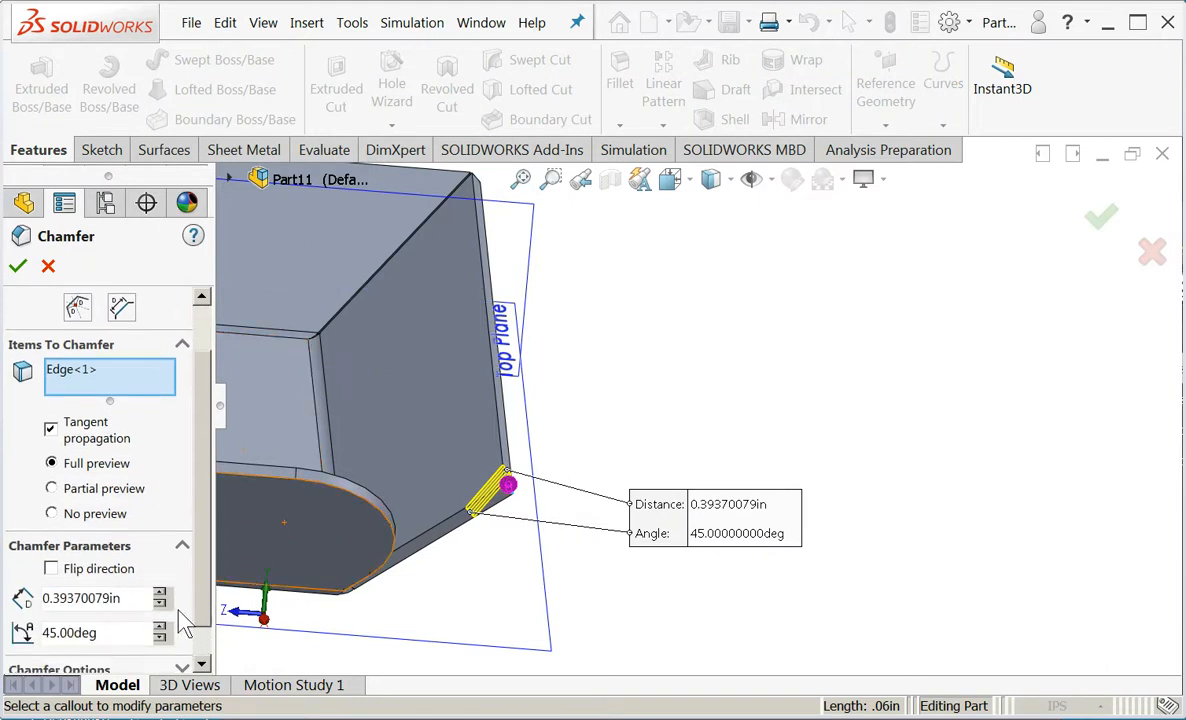
double_click(132, 600)
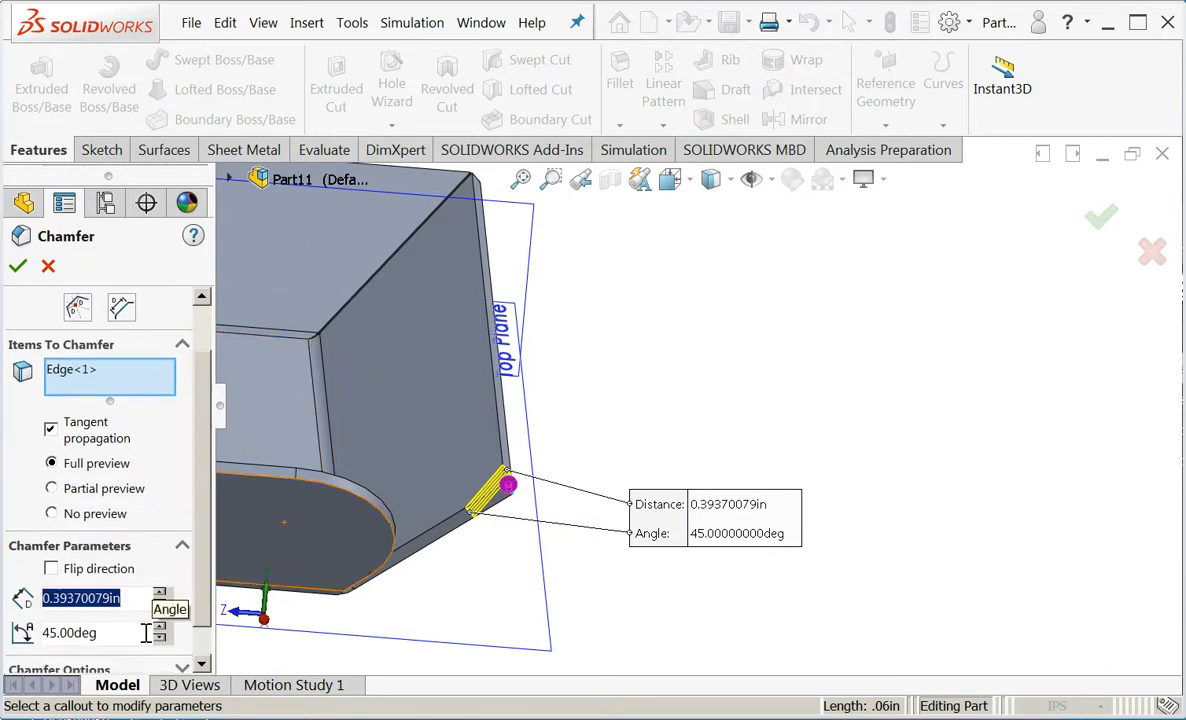
text(.5)
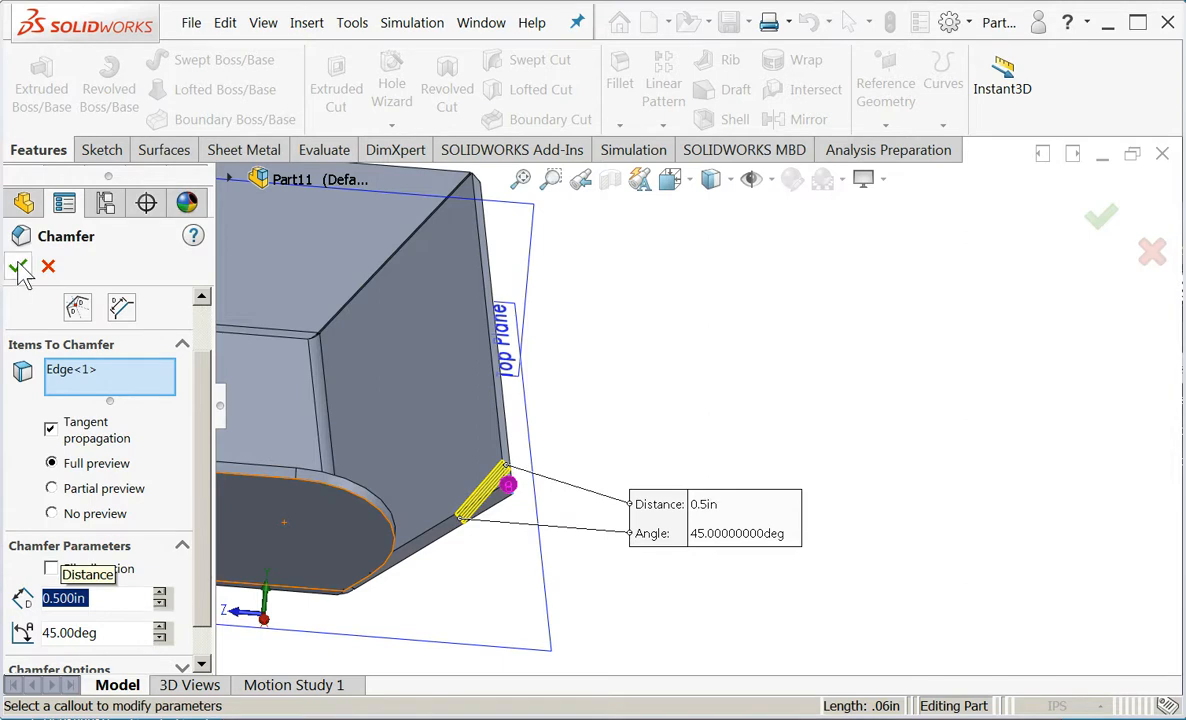
click(18, 266)
- Unsuppress the flat pattern to unfold the tray and examine the filleted and chamfered corner up close
scroll(560, 628, up, 4)
middle_drag(667, 488, 559, 543)
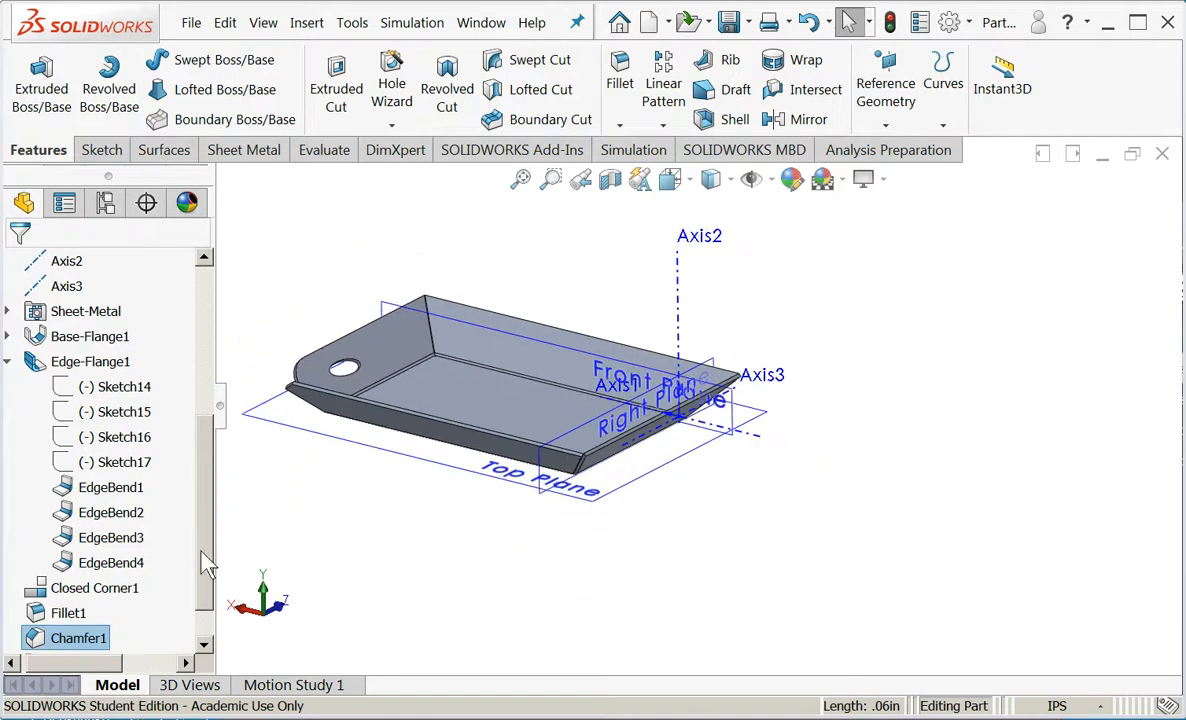
scroll(186, 512, down, 1)
right_click(133, 640)
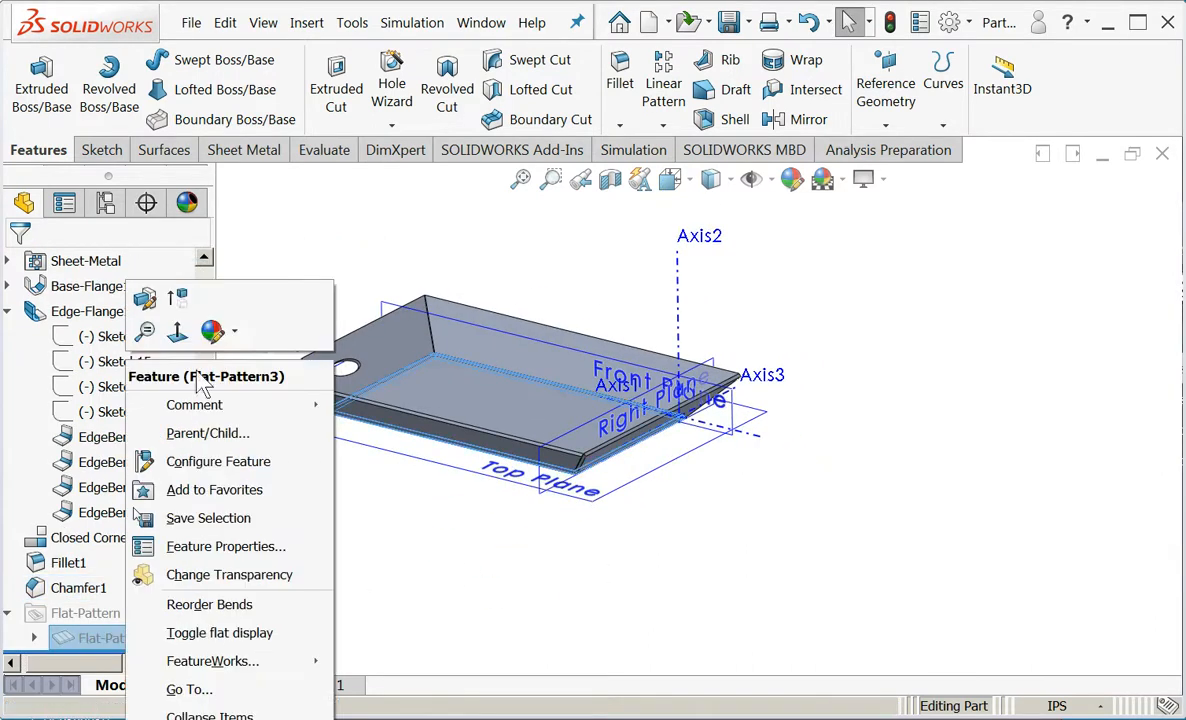
click(177, 297)
middle_drag(418, 455, 495, 569)
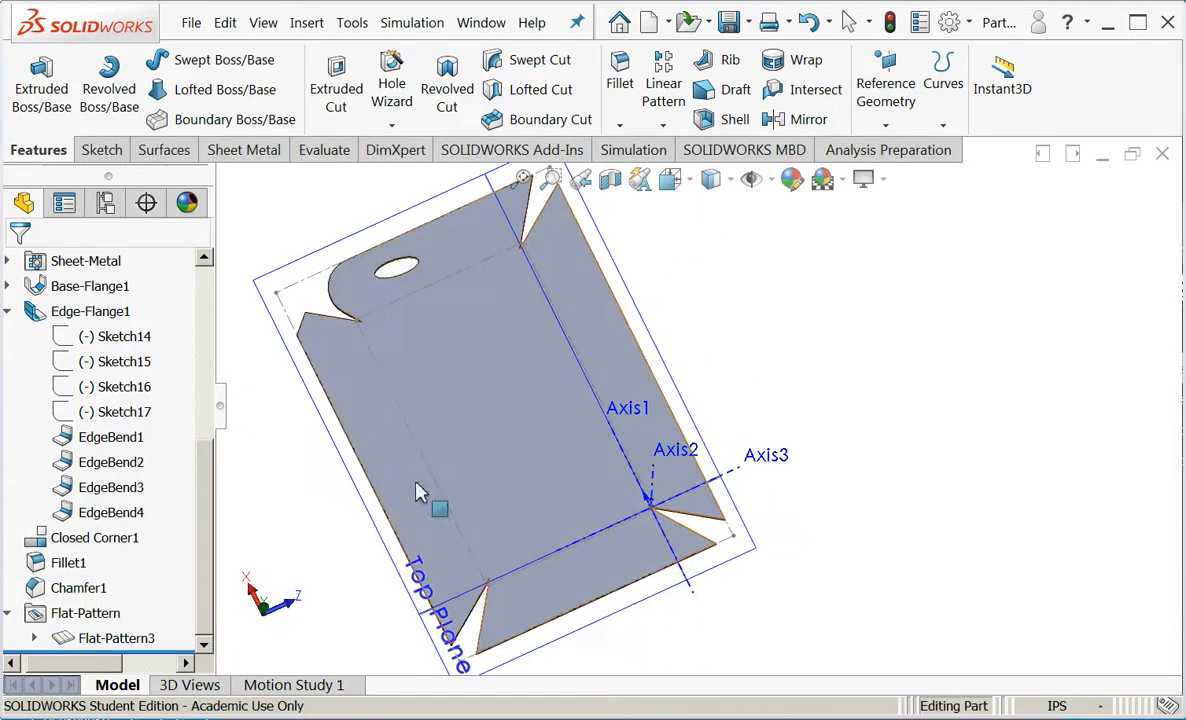
scroll(378, 331, down, 4)
scroll(368, 350, down, 2)
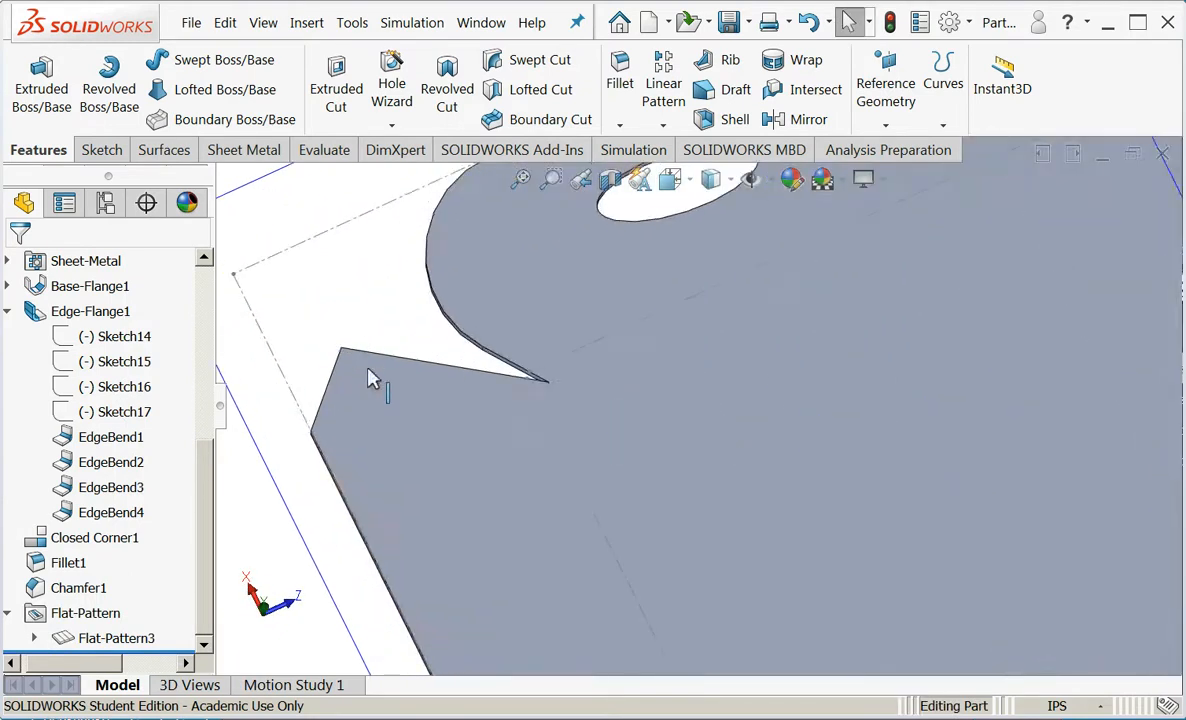
- Suppress the flat pattern to fold the tray back up and view the folded part from the side
scroll(522, 470, up, 3)
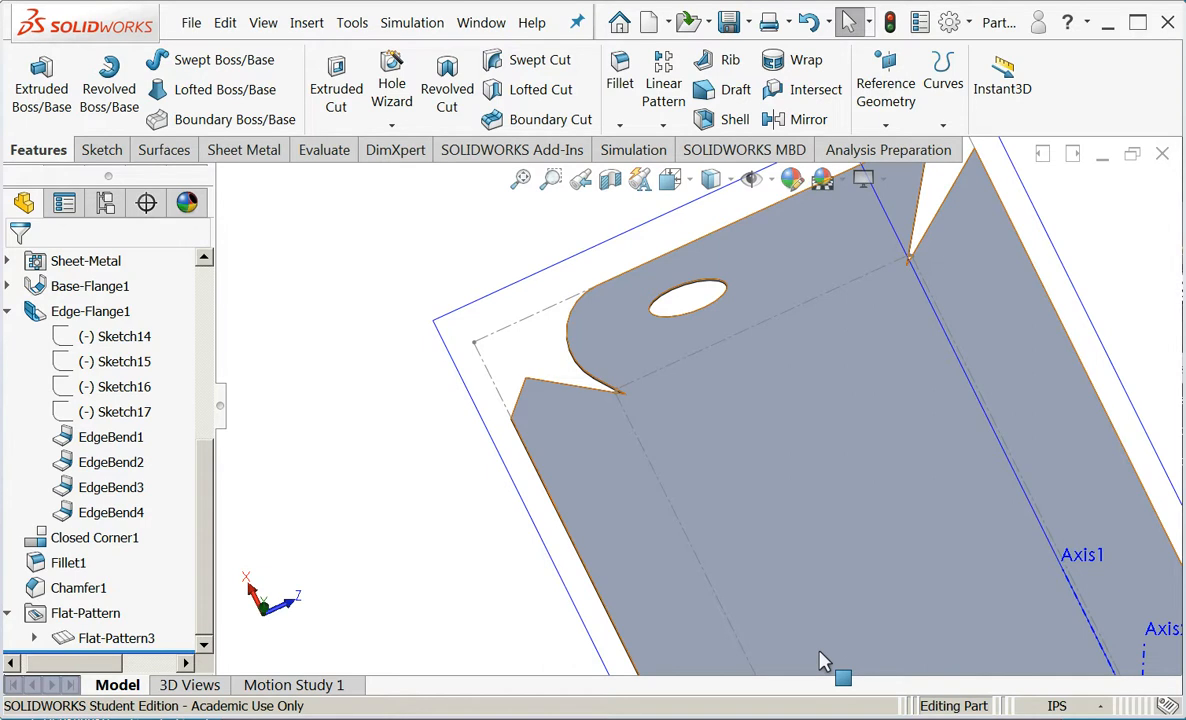
right_click(125, 638)
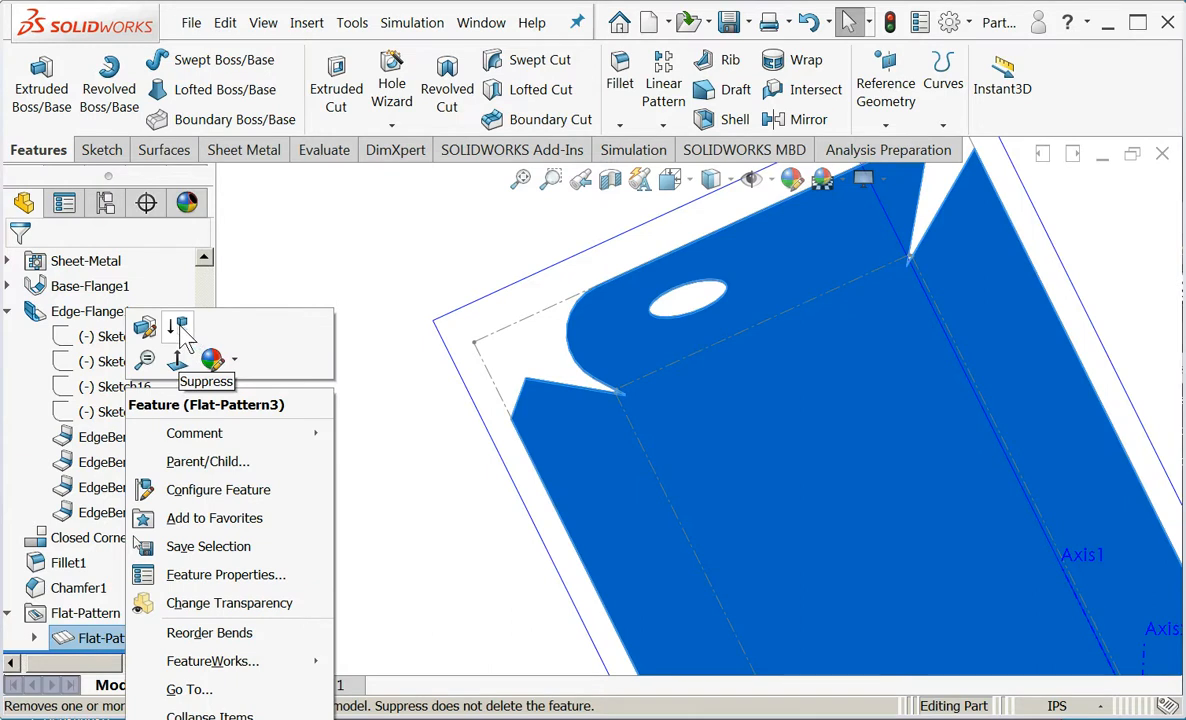
click(177, 359)
middle_drag(442, 577, 503, 363)
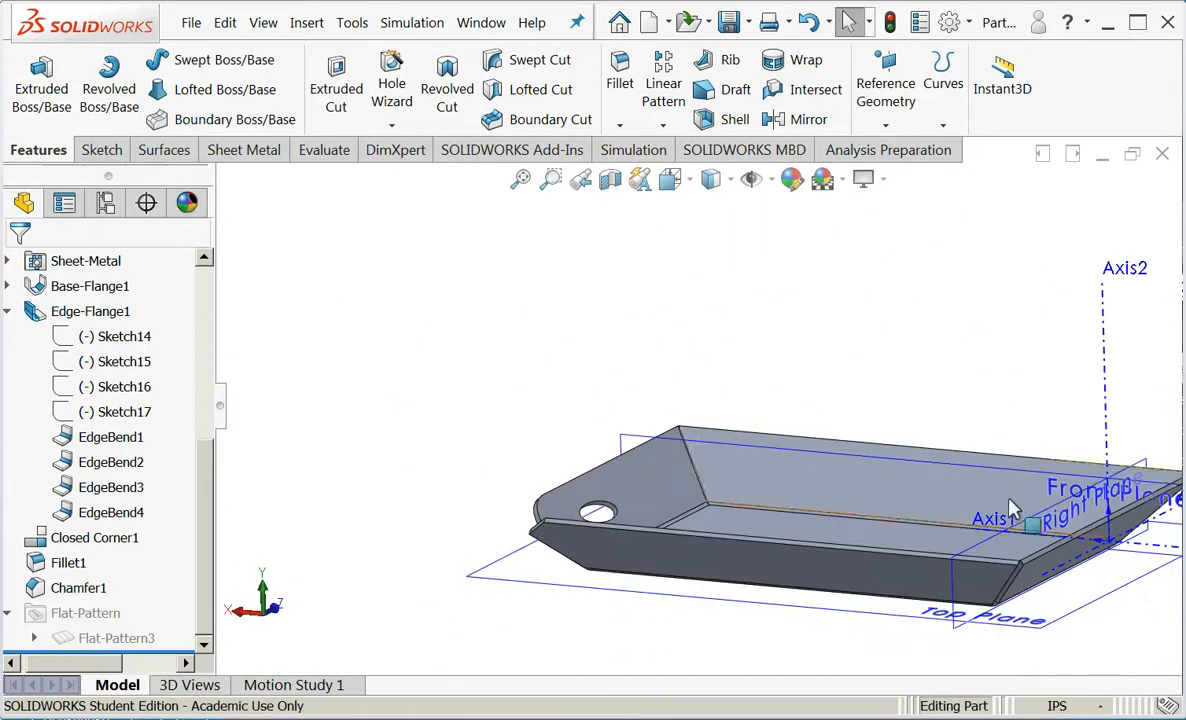
scroll(1025, 518, down, 3)
scroll(1025, 518, up, 3)
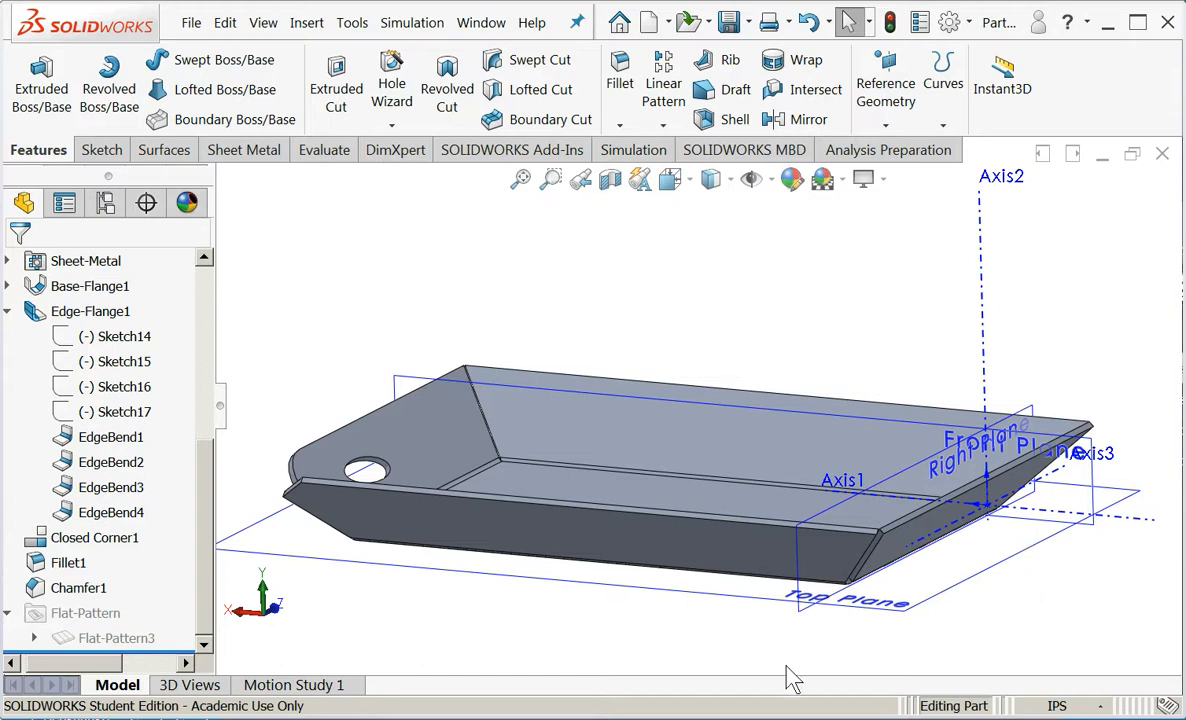
- Close the tray part without saving and create a new part from Part_template
click(1162, 153)
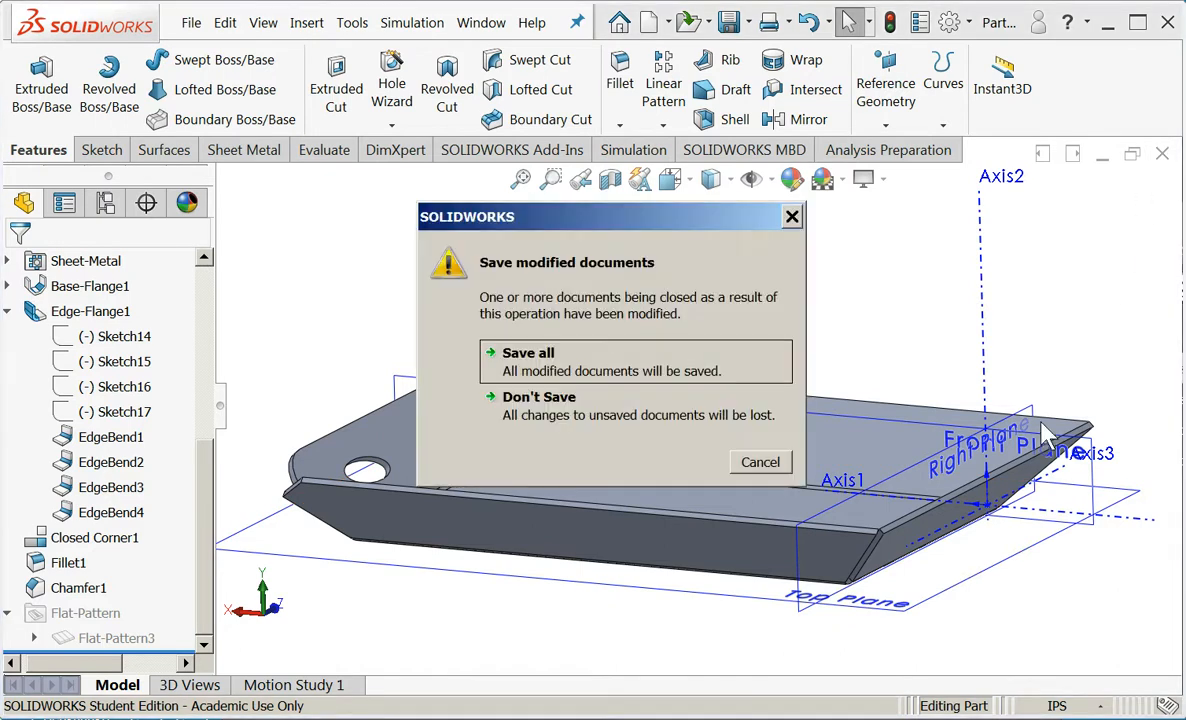
click(680, 408)
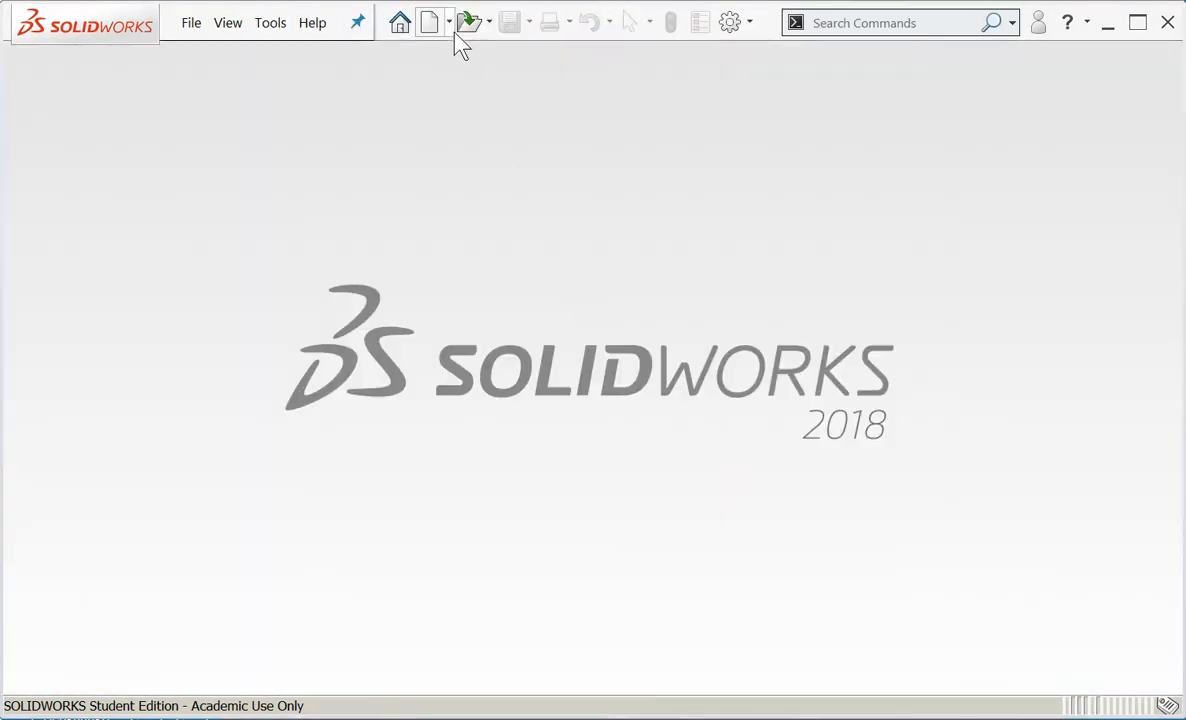
click(428, 24)
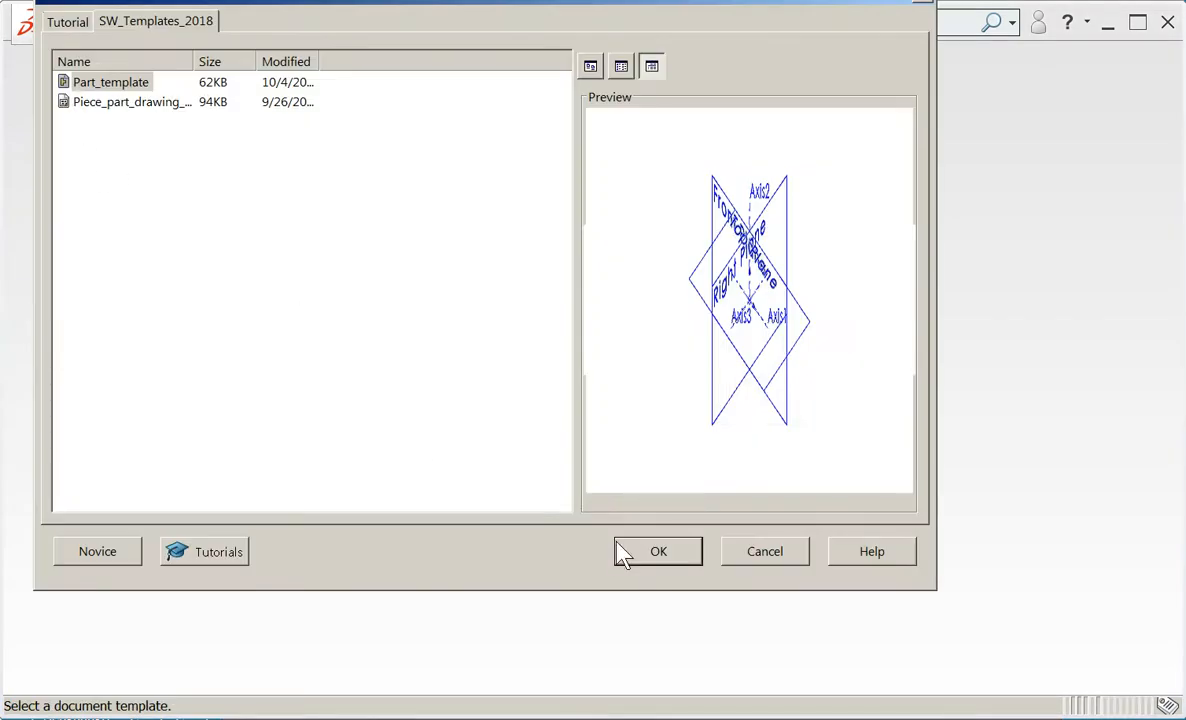
double_click(101, 85)
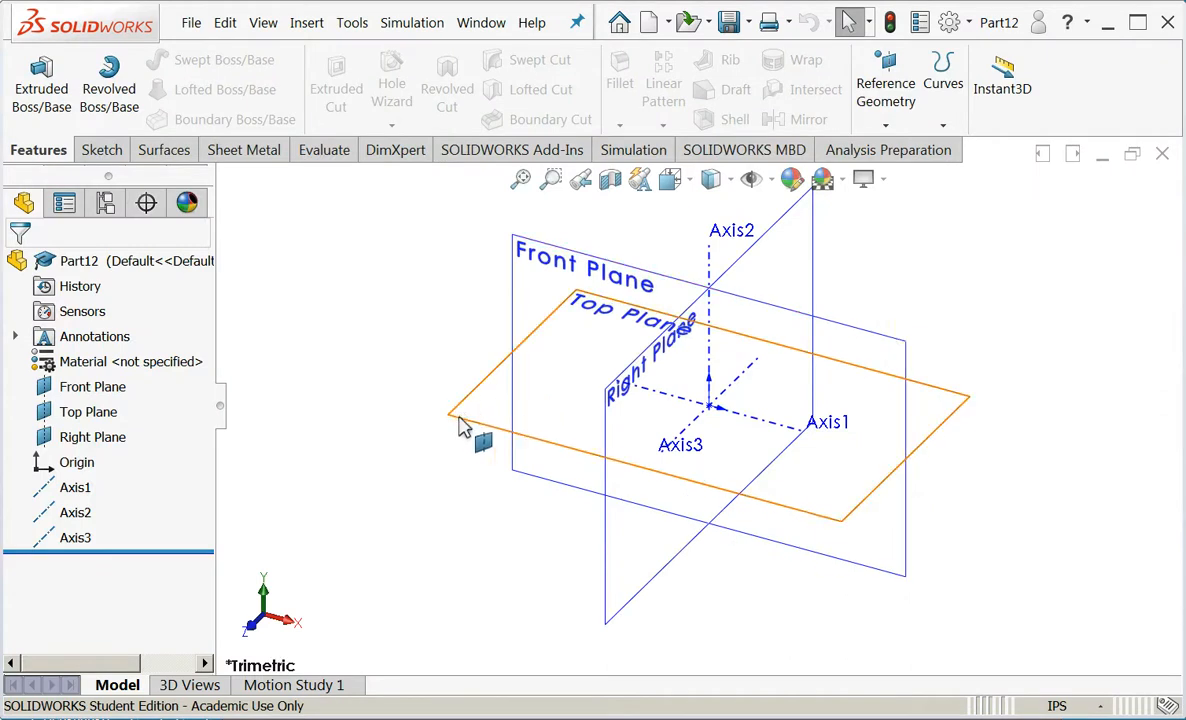
- Start a sketch on the Top Plane and draw a corner rectangle about 4.44 in wide from the origin
click(462, 424)
right_click(462, 424)
click(492, 384)
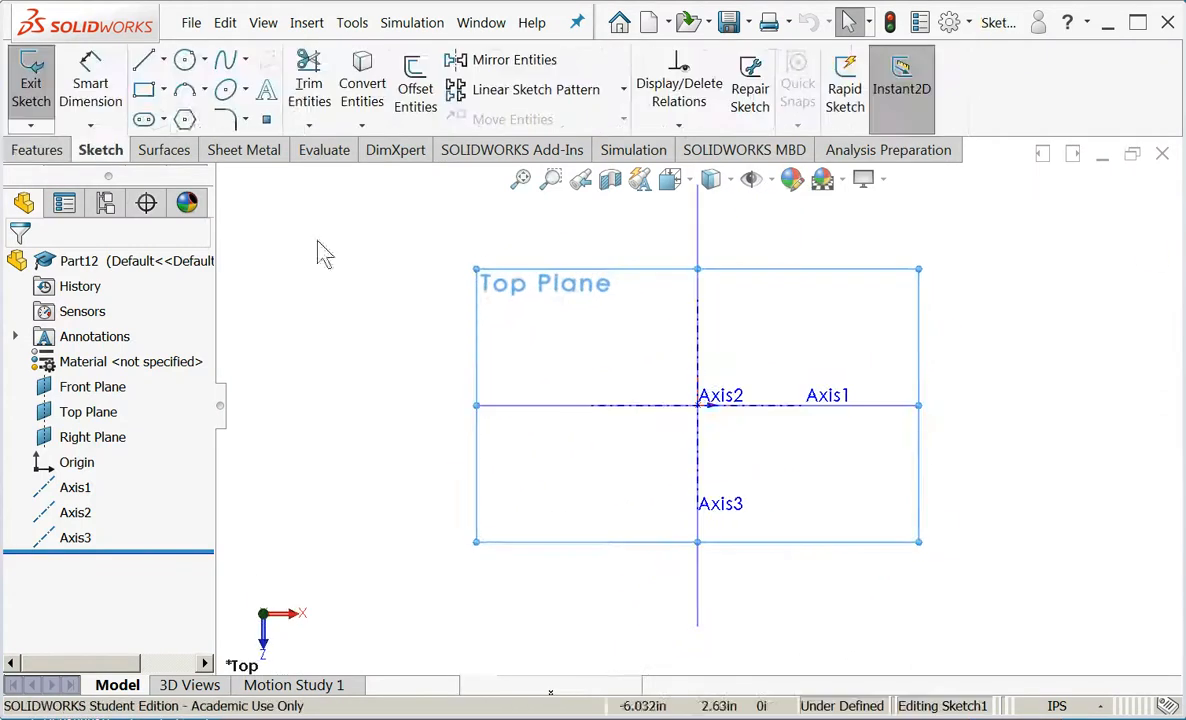
click(143, 89)
click(697, 405)
click(978, 248)
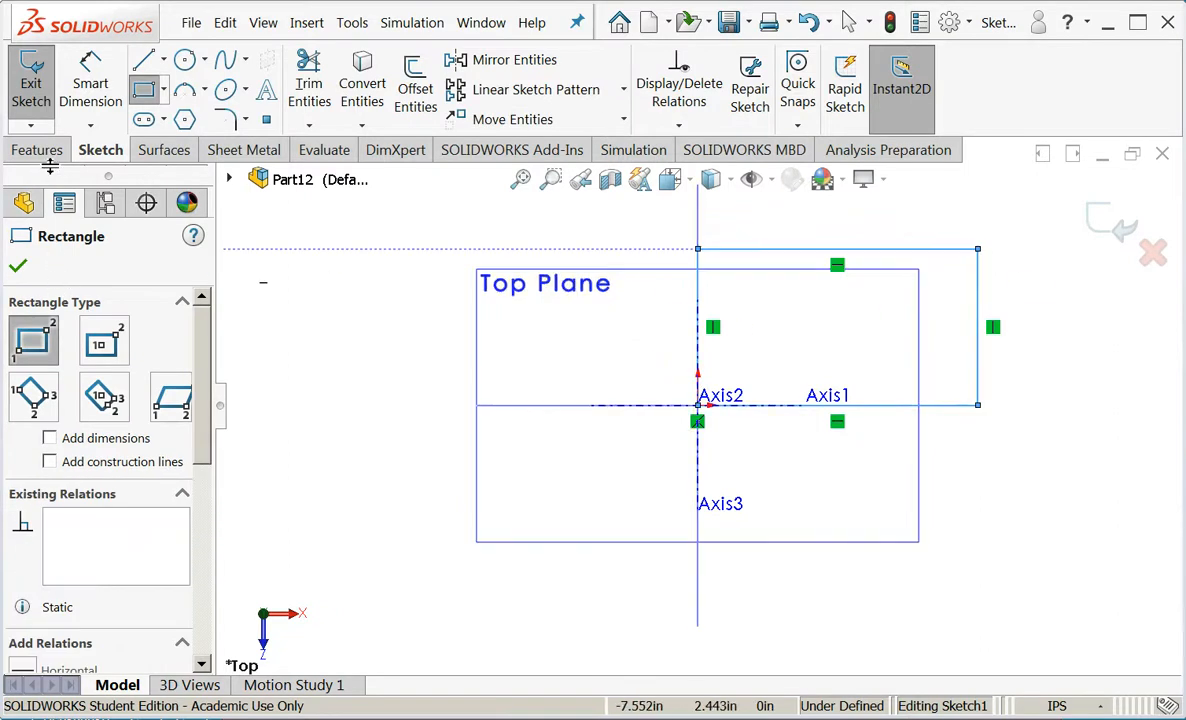
- Dimension the rectangle 5 in wide and 3 in high, and exit the sketch
click(92, 88)
click(806, 250)
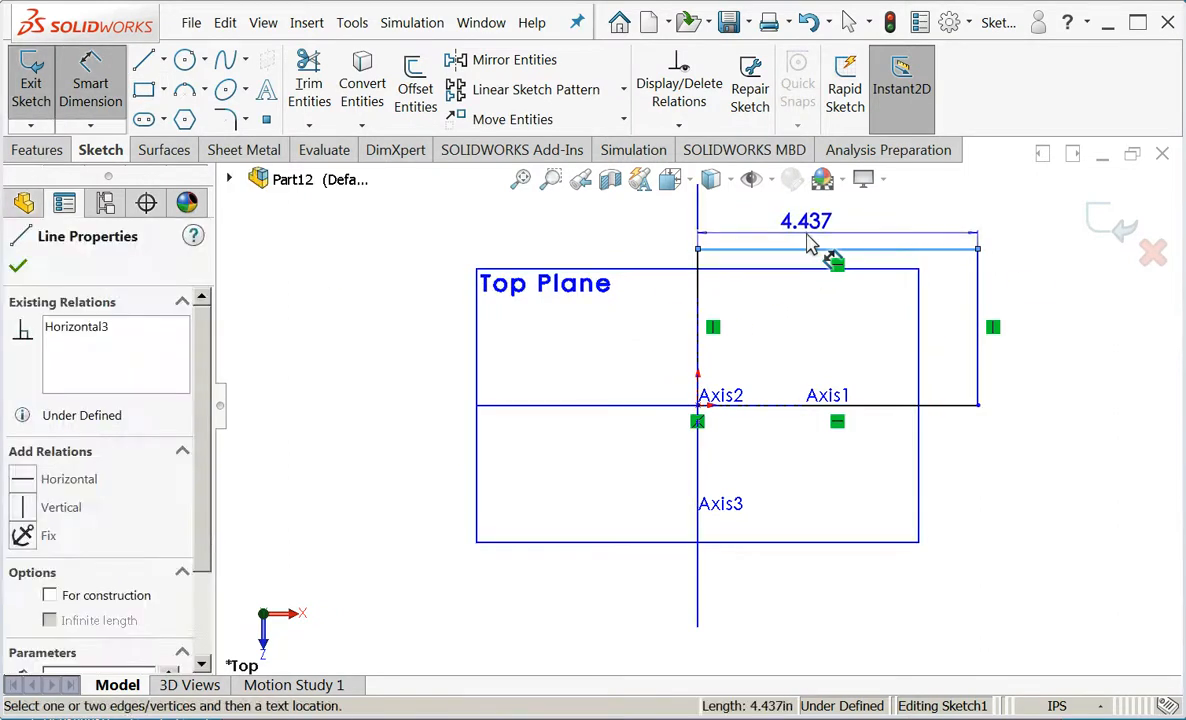
click(810, 245)
text(5)
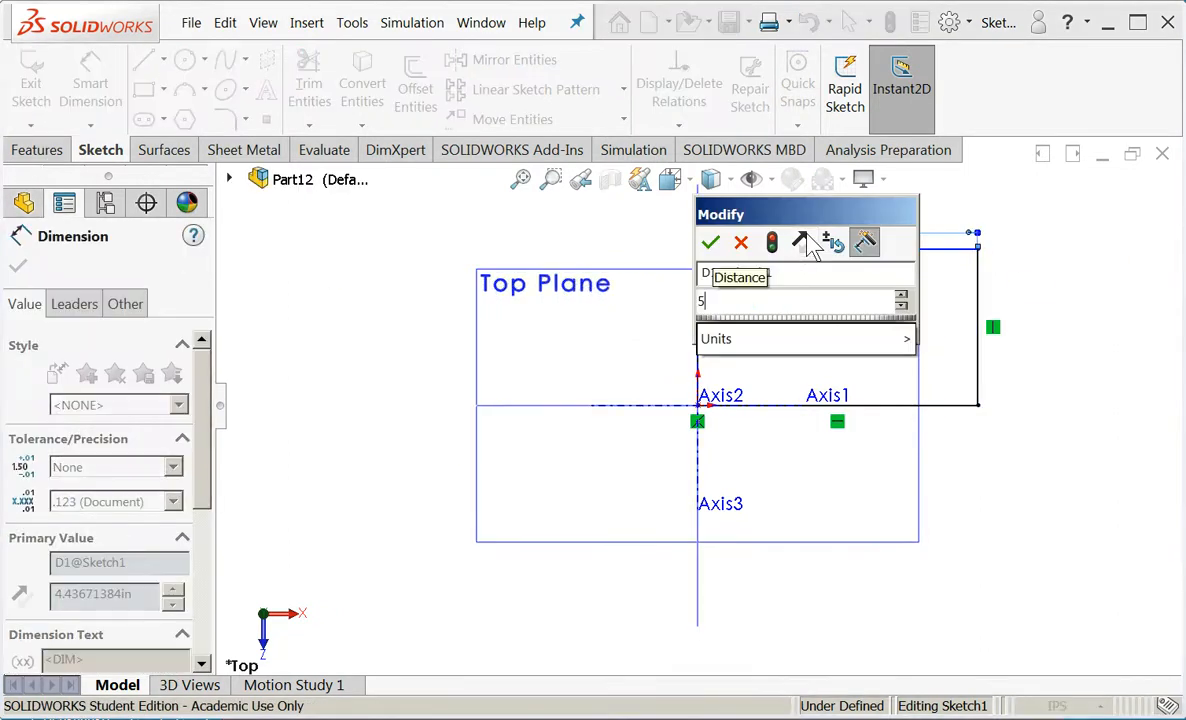
key(Return)
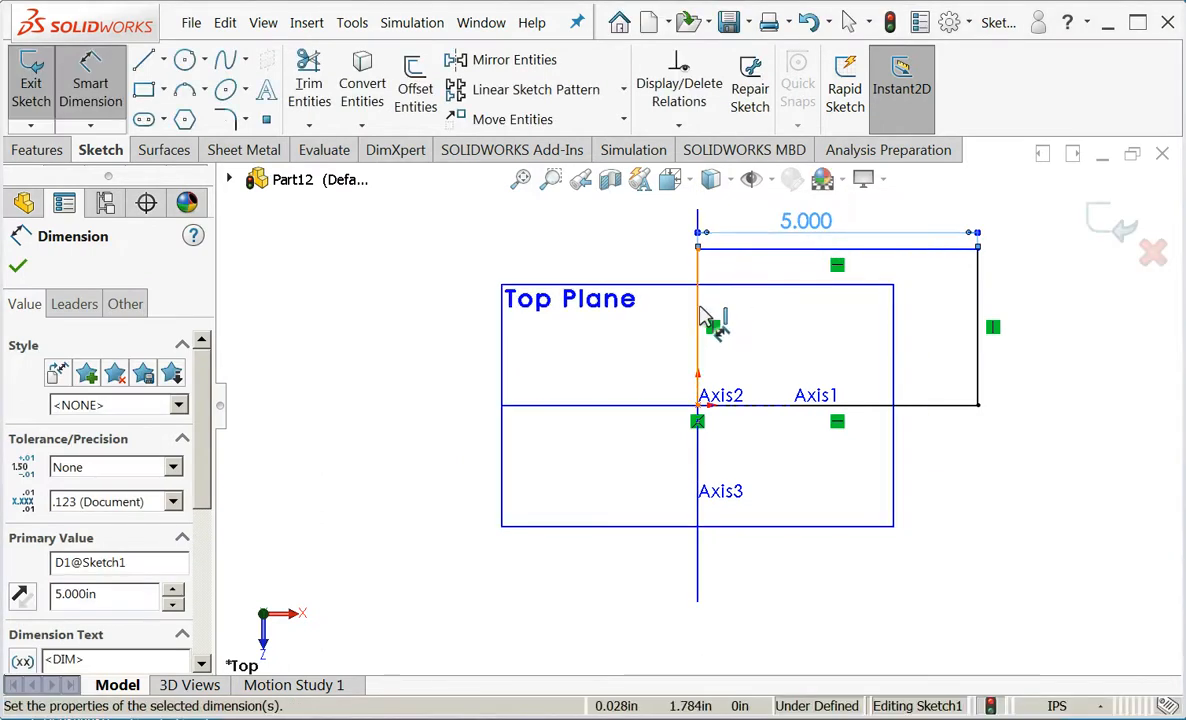
click(698, 330)
click(665, 337)
text(3)
key(Return)
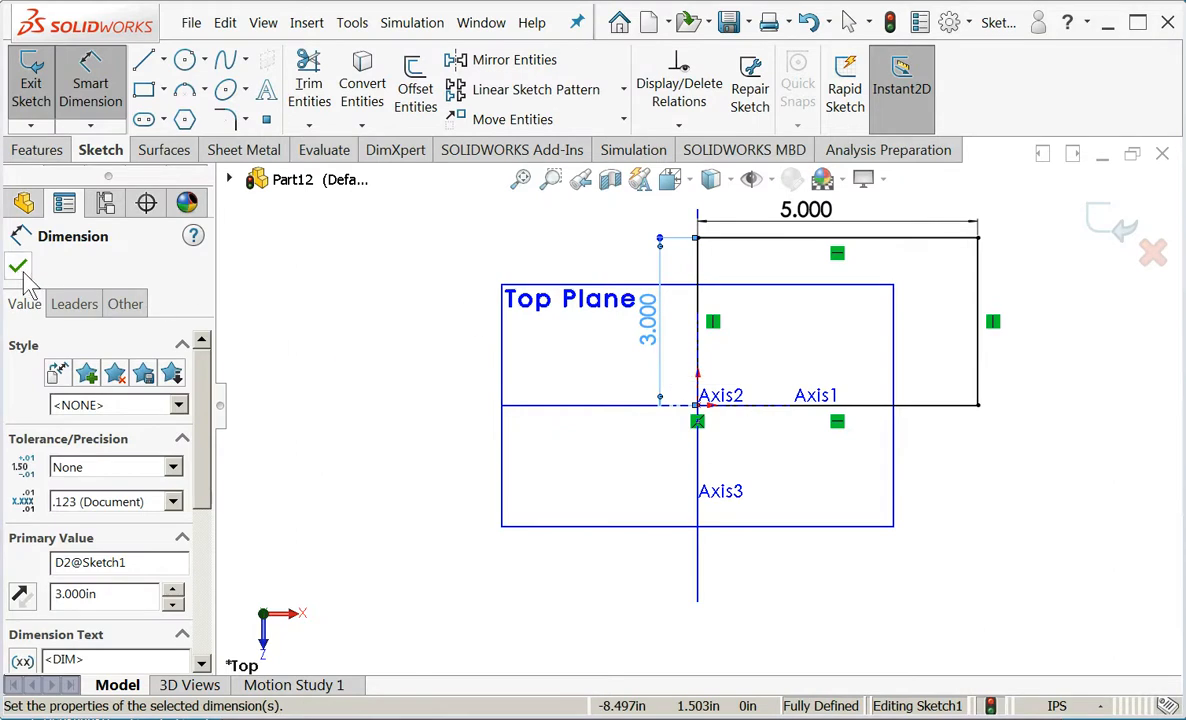
click(18, 265)
click(31, 84)
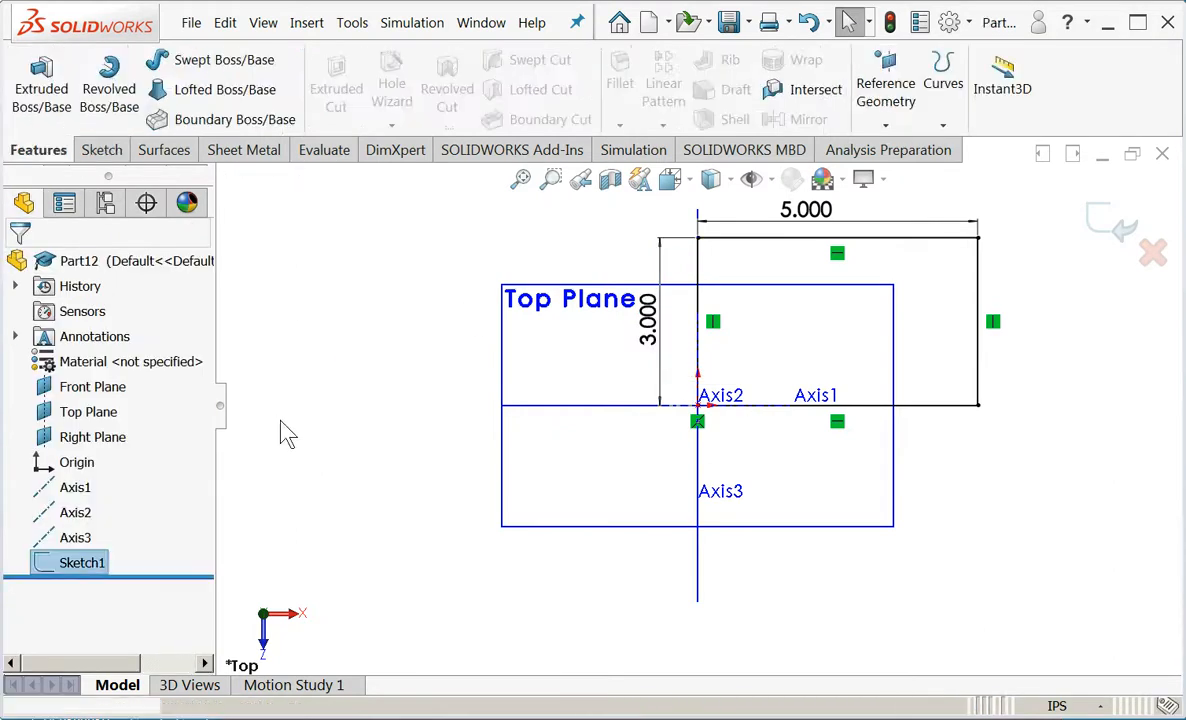
- Extrude the rectangle upward as a blind boss with a depth of 1 in
middle_drag(379, 470, 347, 283)
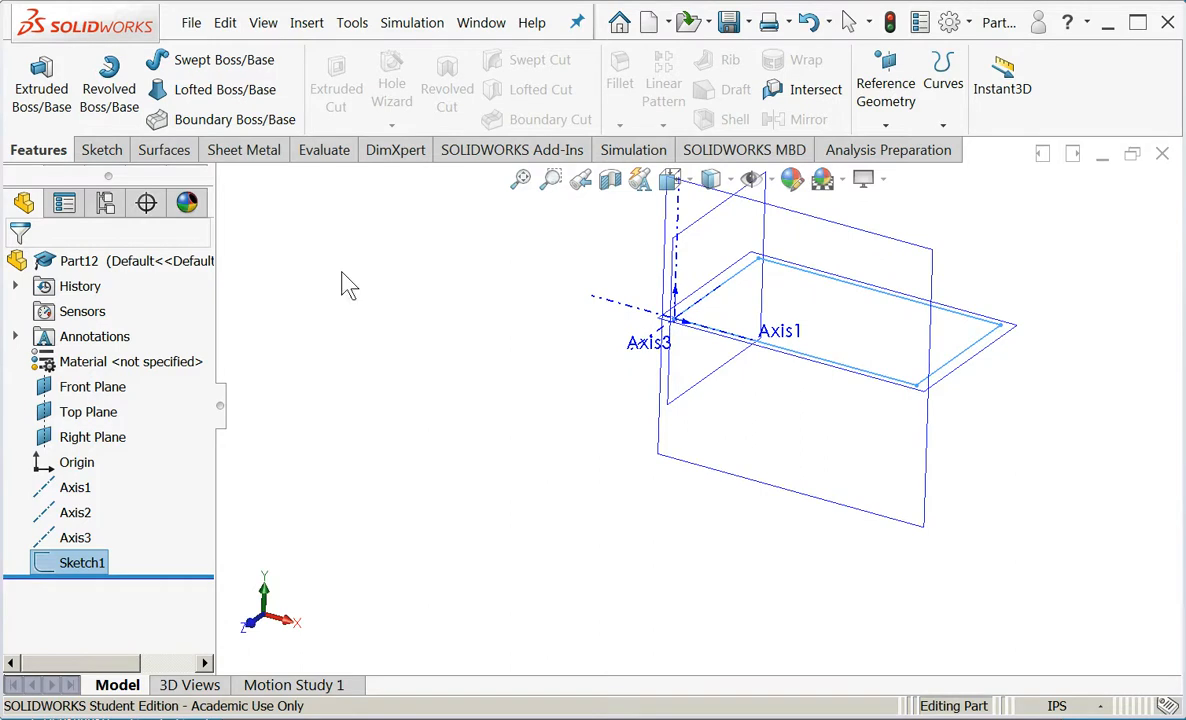
click(41, 90)
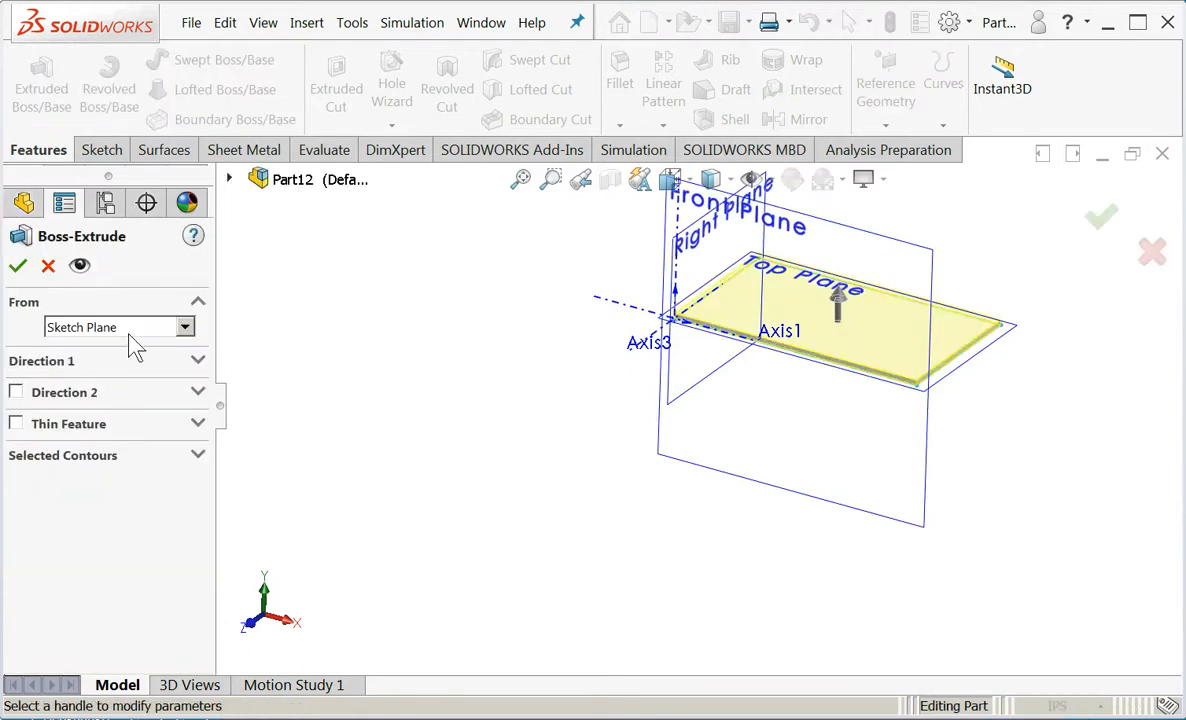
click(62, 368)
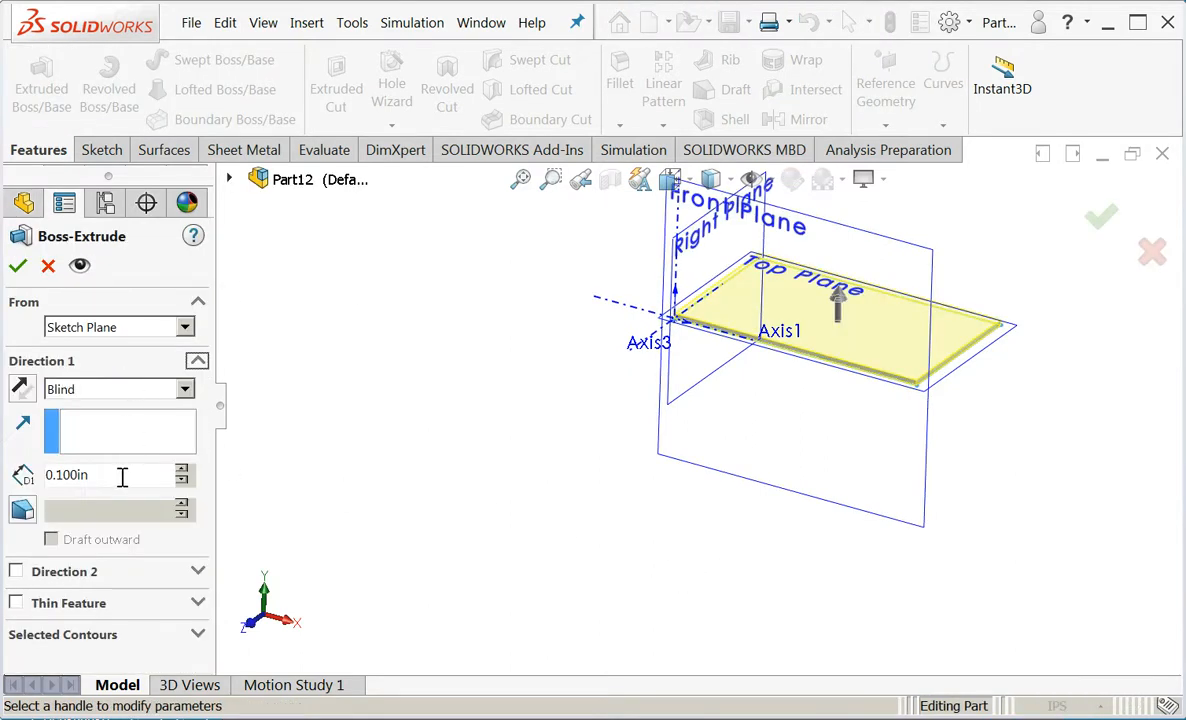
text(1)
key(Return)
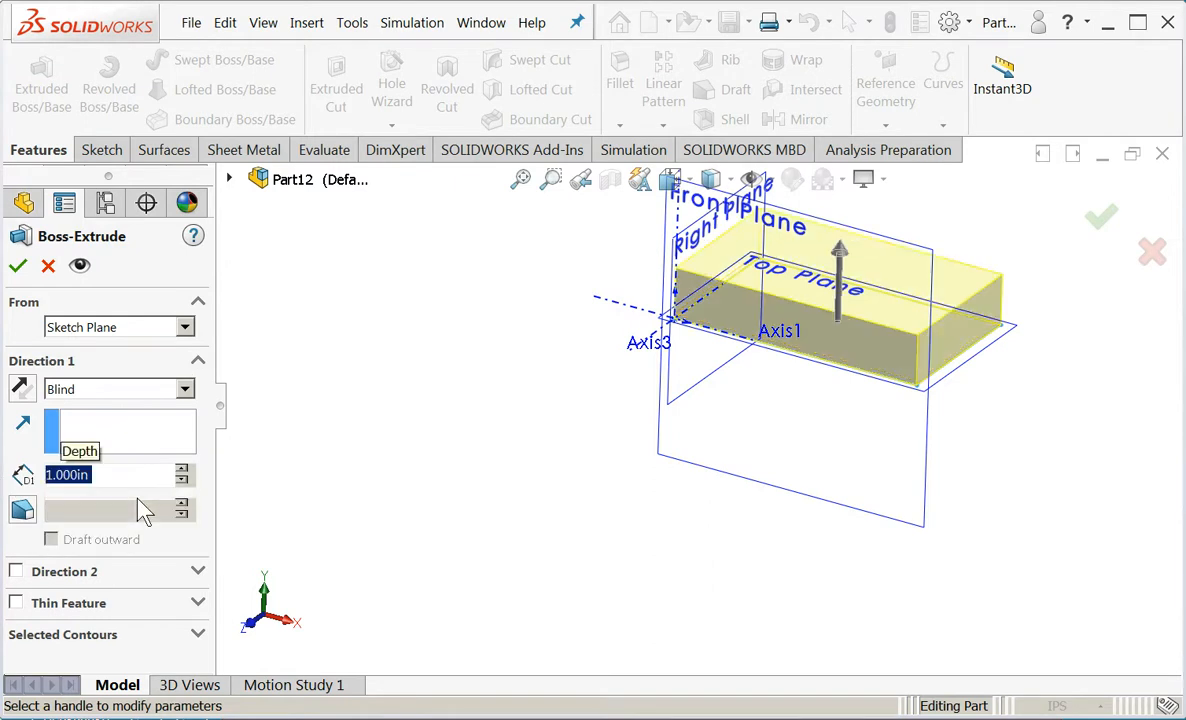
click(18, 267)
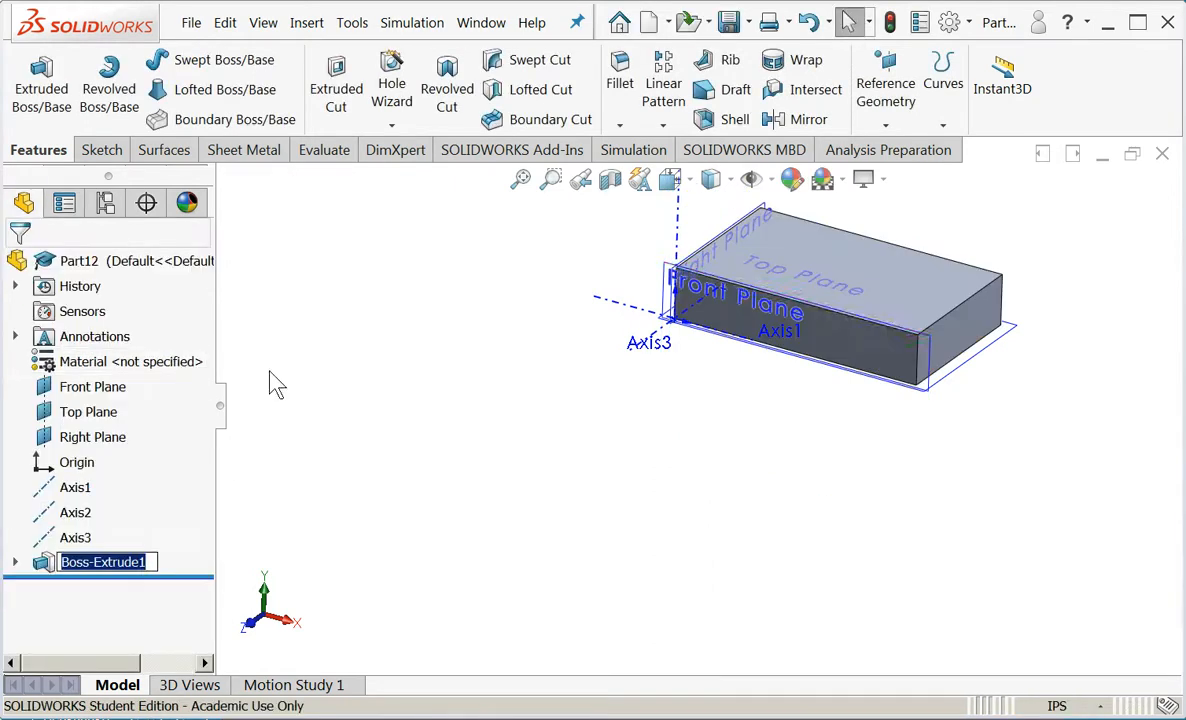
- Shell the block with a 0.08 in wall thickness, removing its top face
scroll(921, 283, down, 2)
scroll(928, 290, down, 1)
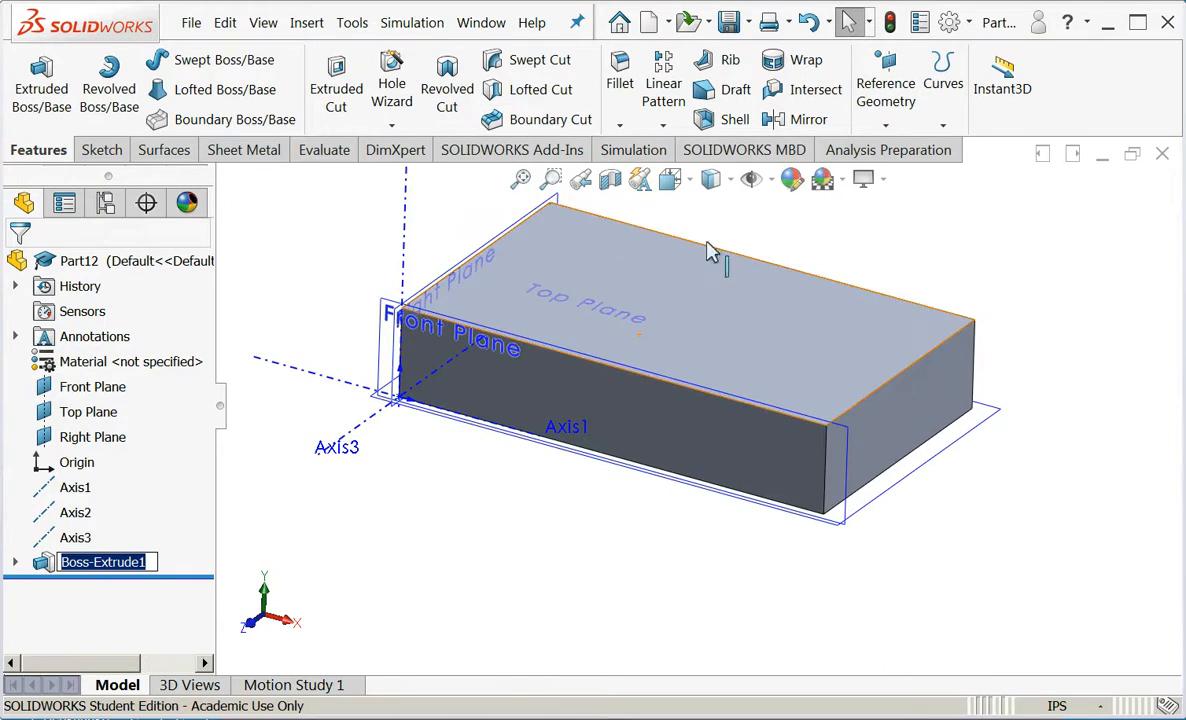
scroll(712, 255, down, 2)
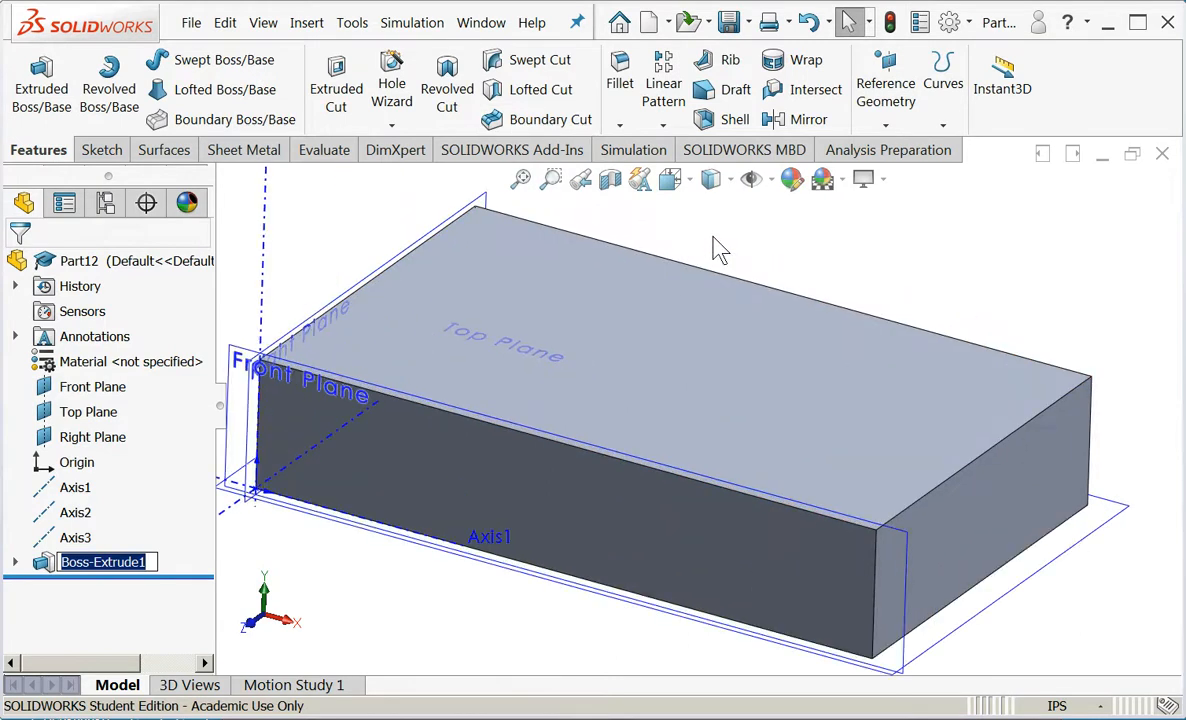
click(720, 119)
click(714, 406)
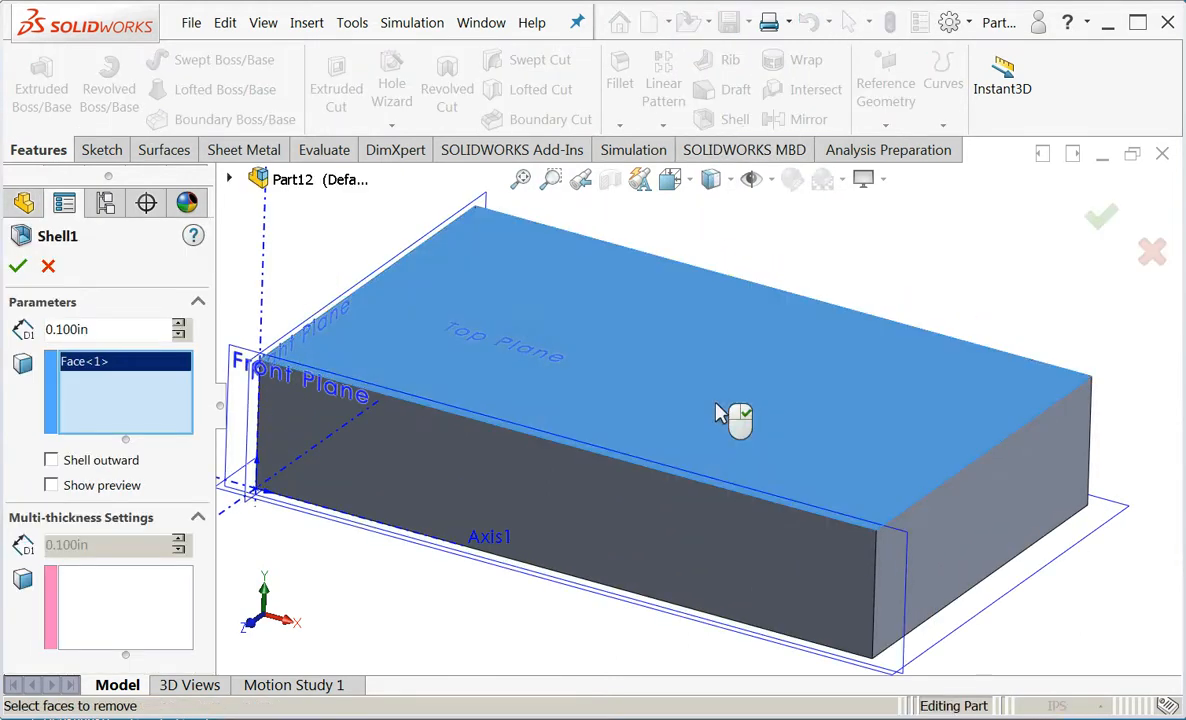
click(100, 329)
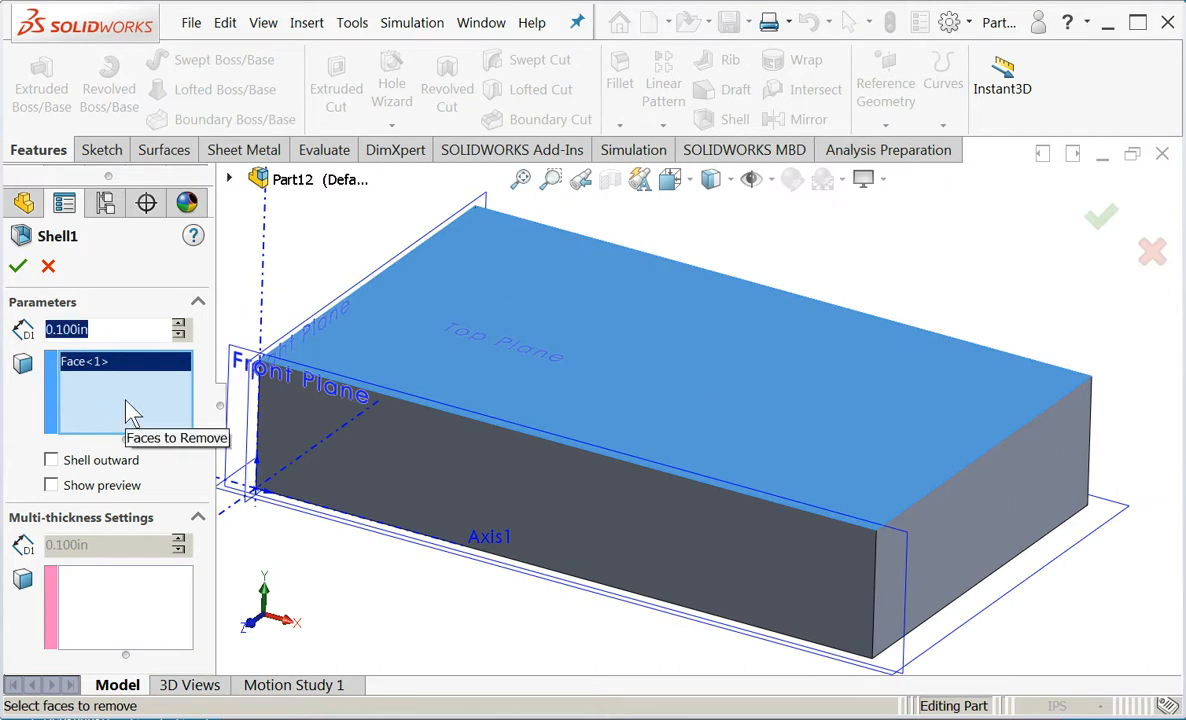
text(.08)
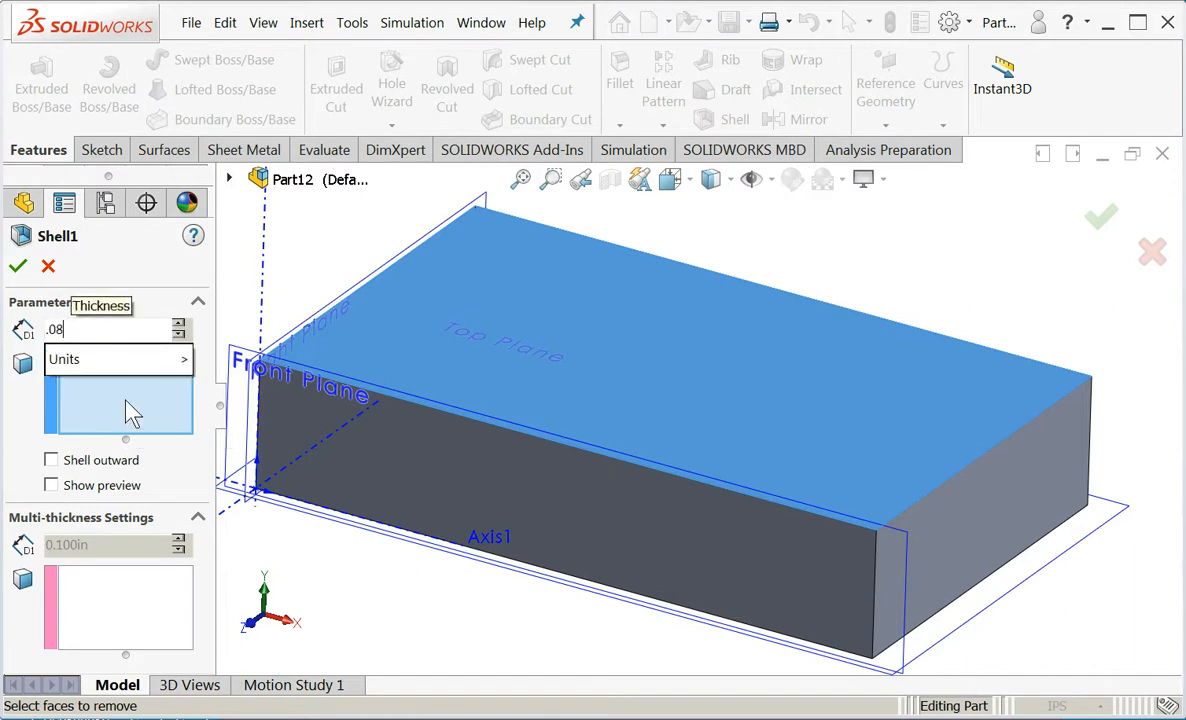
click(18, 272)
click(19, 266)
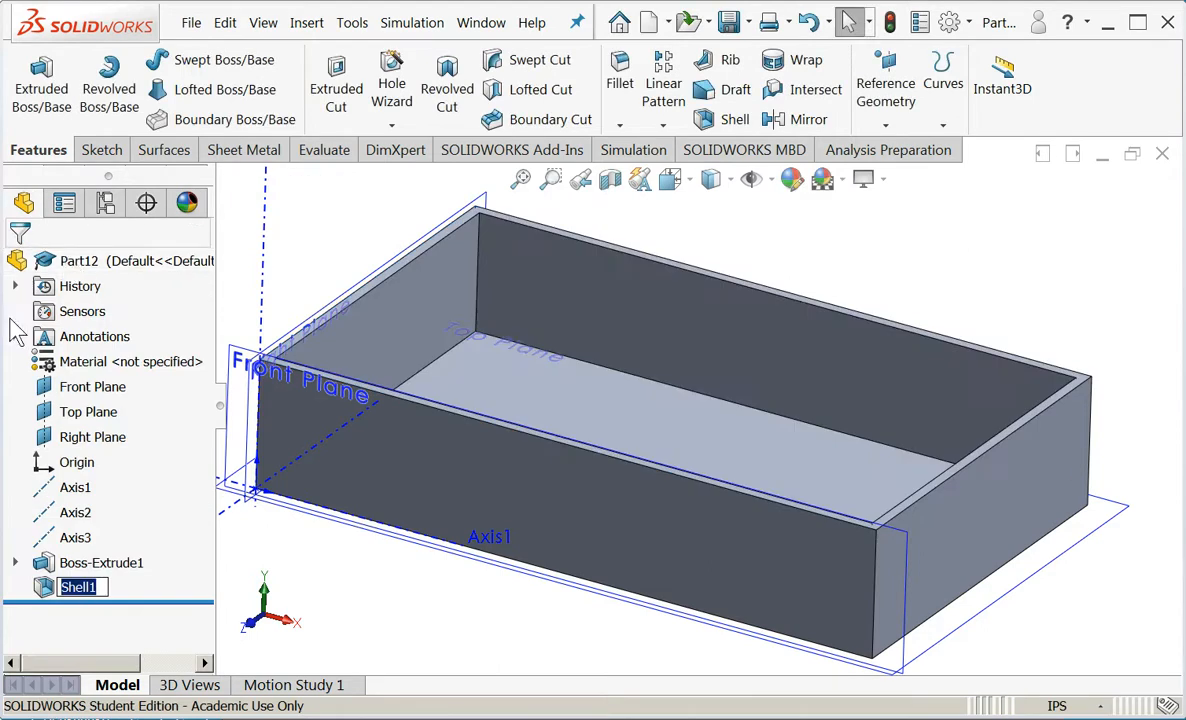
click(460, 637)
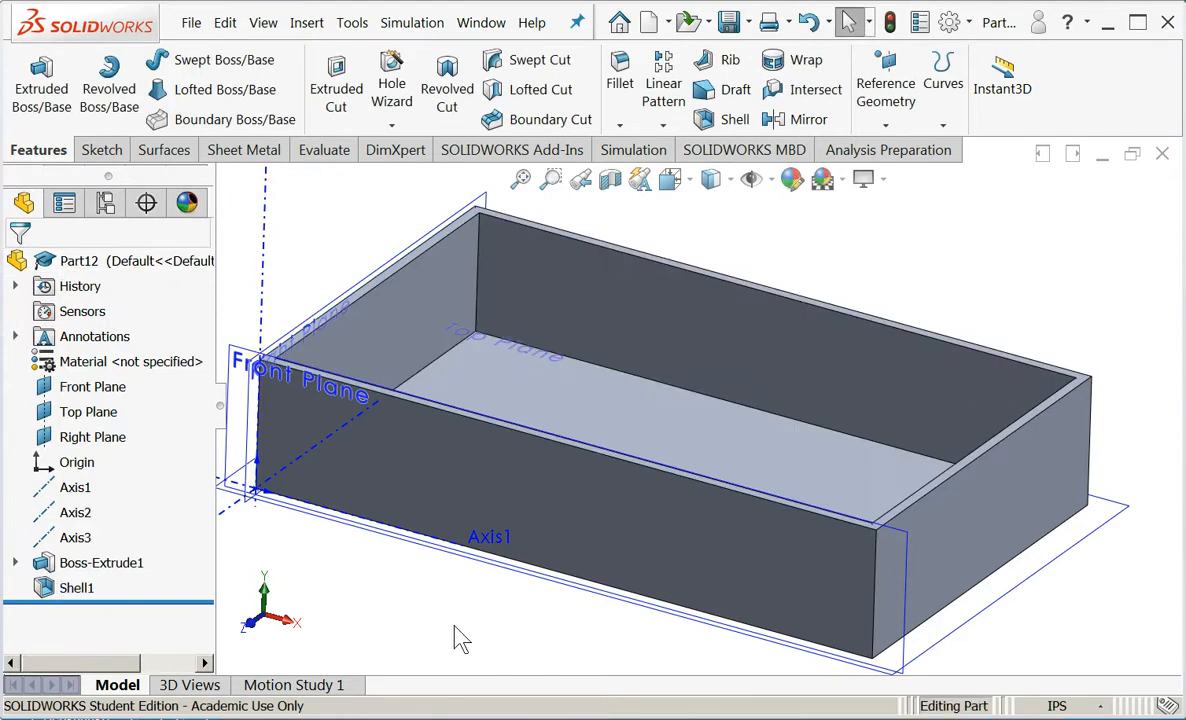
- Start Convert To Sheet Metal on the shelled box, using the SAMPLE TABLE - STEEL - ENGLISH UNITS gauge table and 16 Gauge
mouse_move(400, 564)
middle_down()
mouse_move(257, 589)
mouse_move(336, 577)
mouse_move(390, 553)
mouse_move(386, 537)
mouse_move(395, 585)
middle_up()
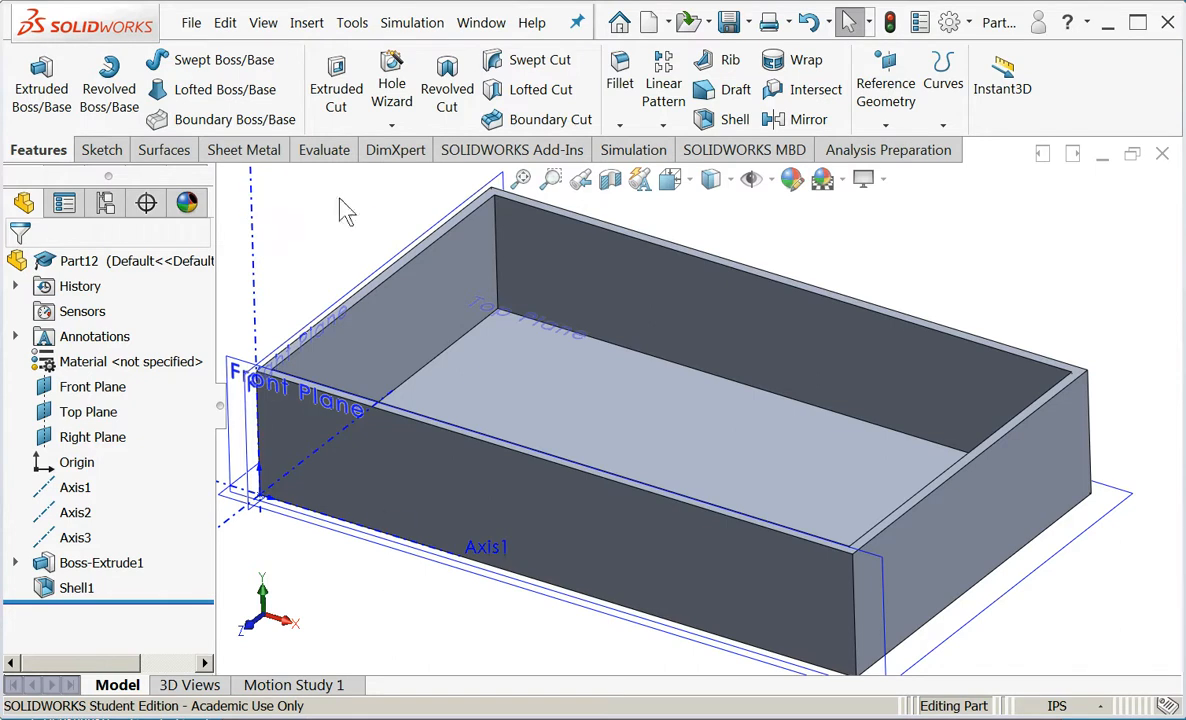
click(300, 23)
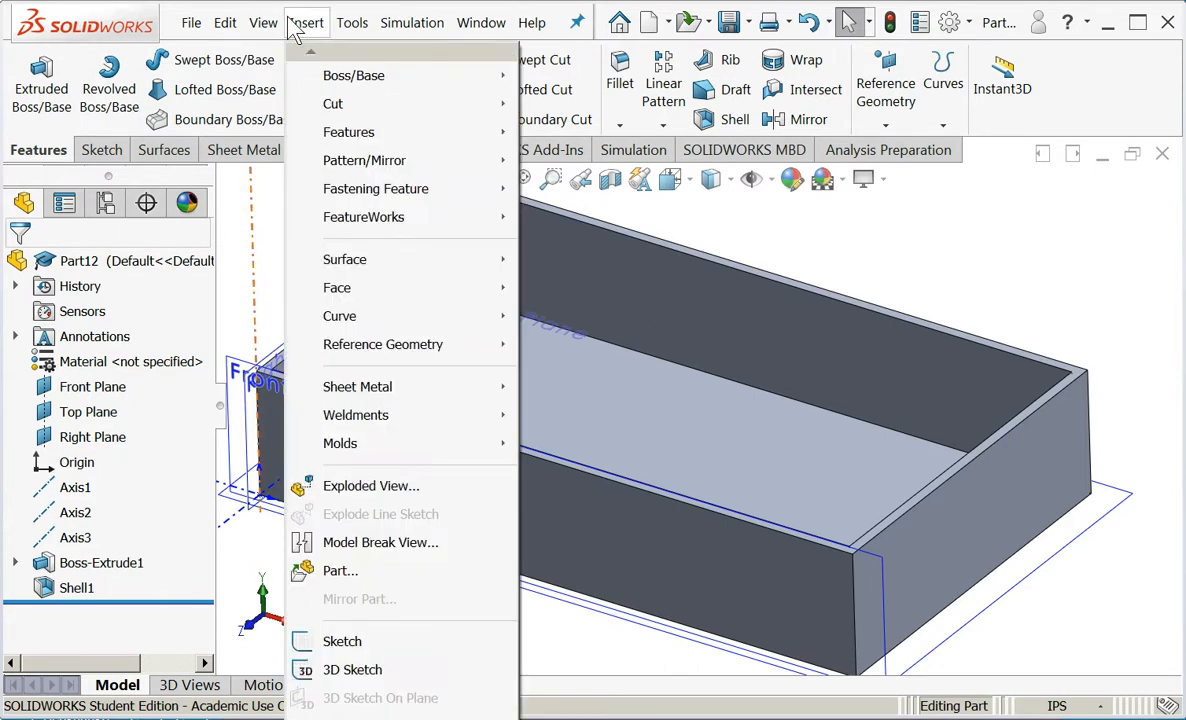
mouse_move(465, 390)
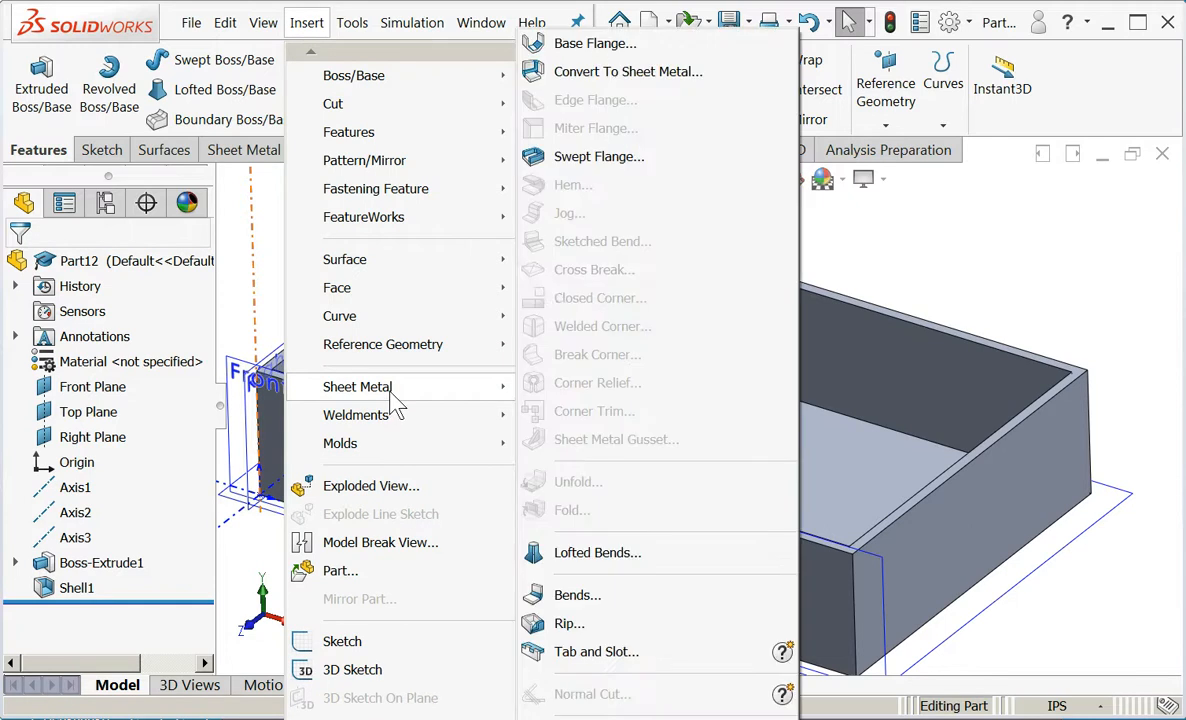
click(663, 72)
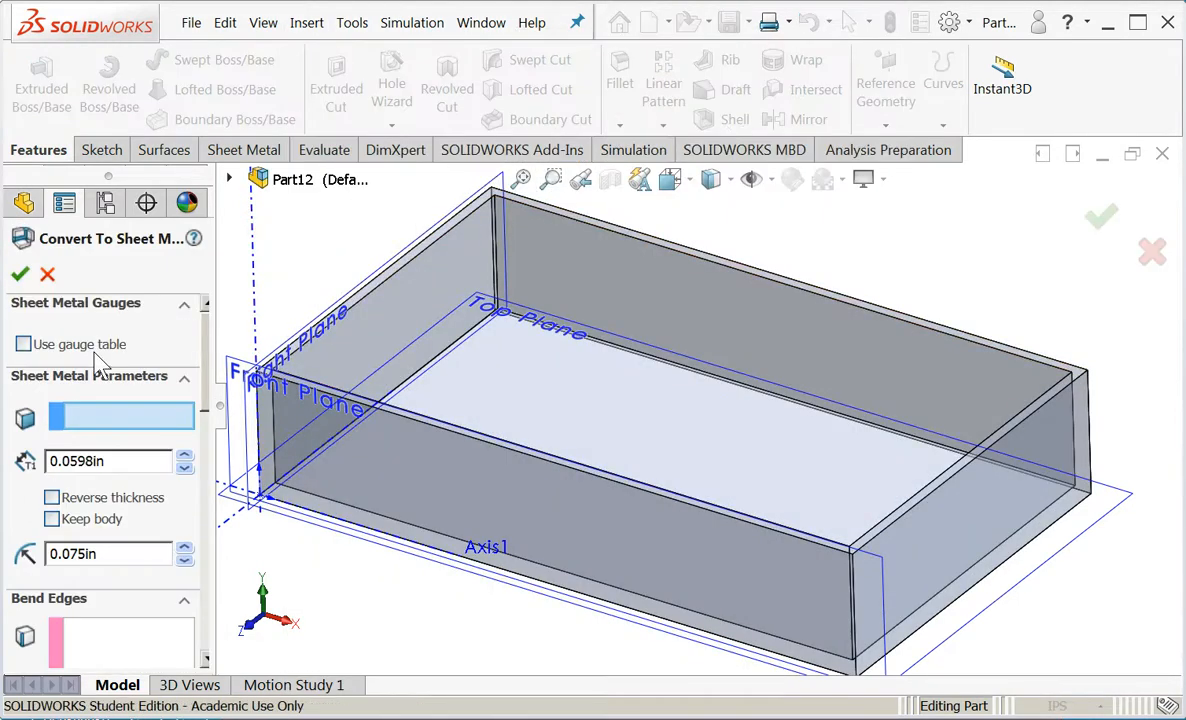
click(23, 344)
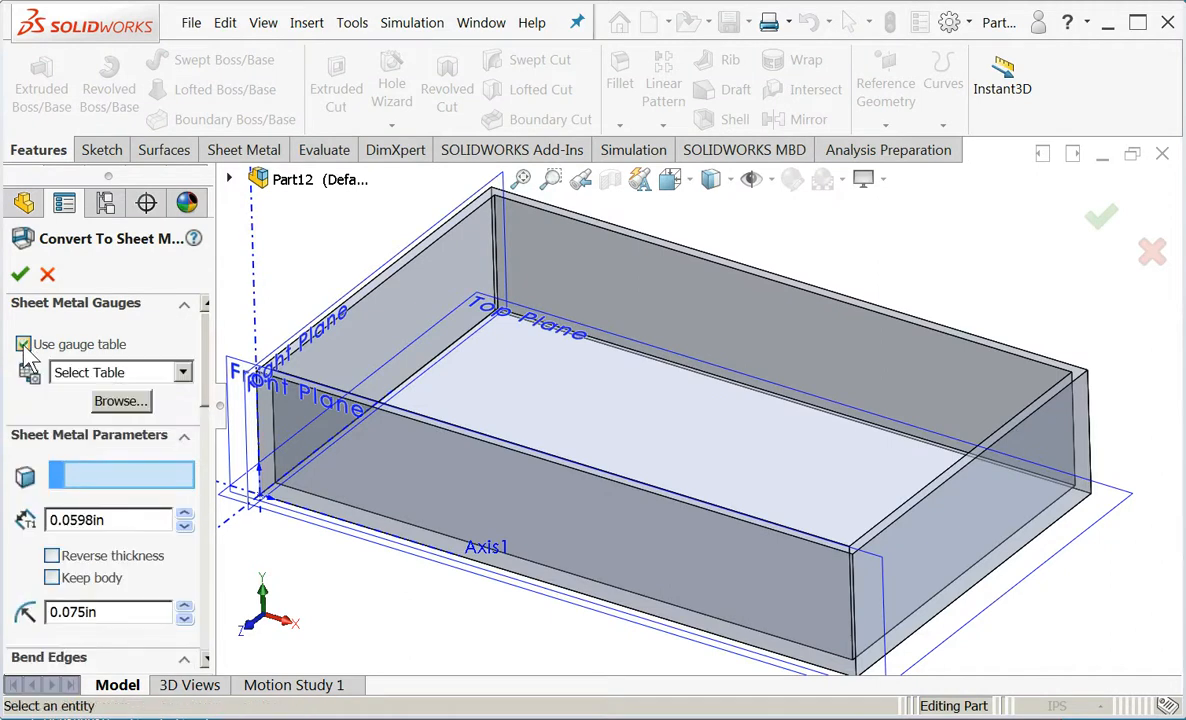
click(182, 372)
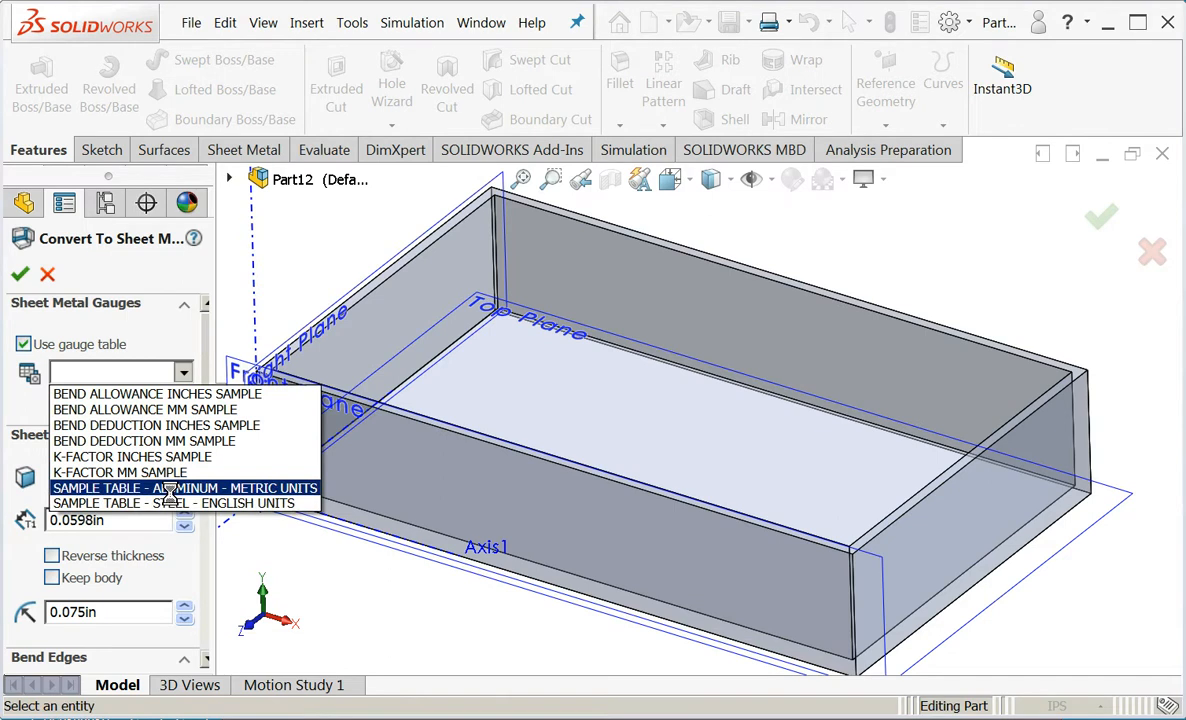
click(170, 489)
click(182, 374)
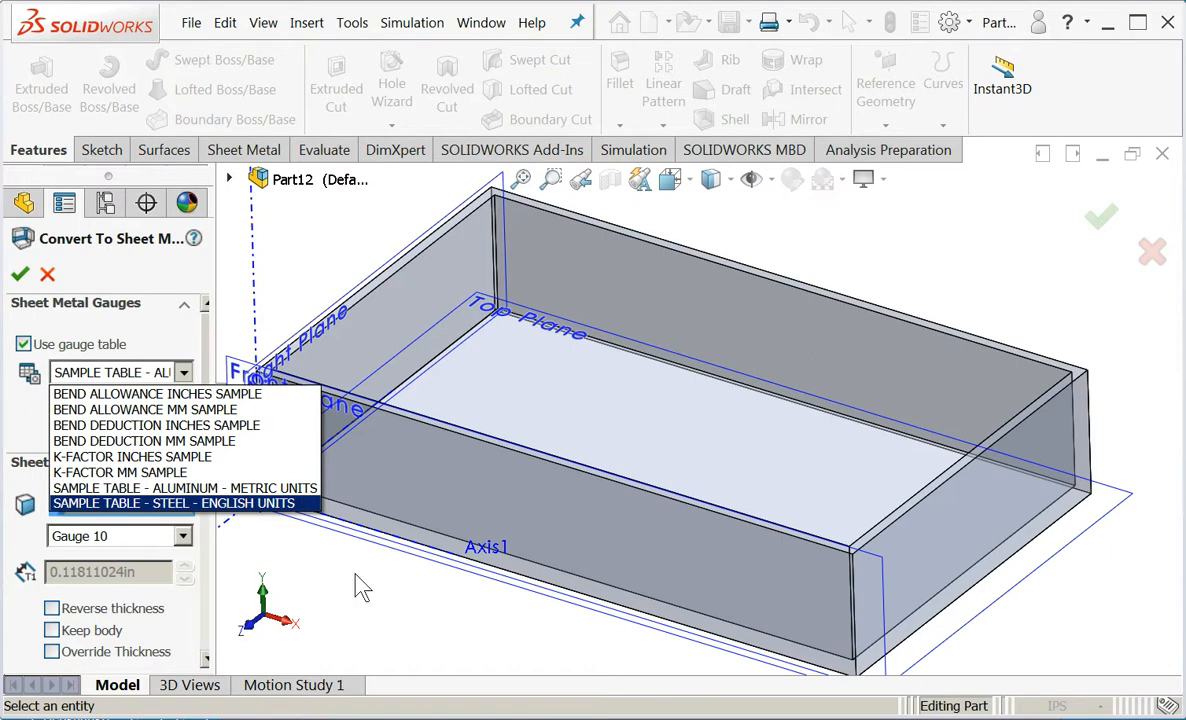
click(138, 542)
click(100, 719)
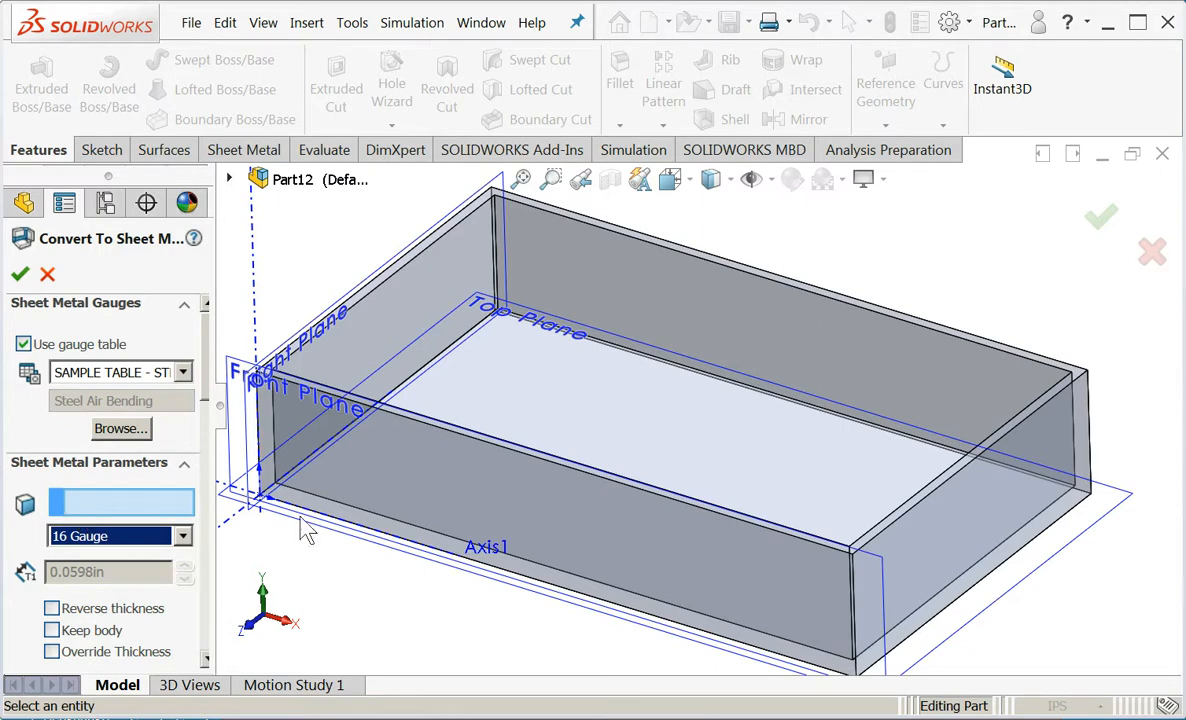
- Select the box's inside floor as the fixed face and its four inner floor edges as the bend edges
click(614, 446)
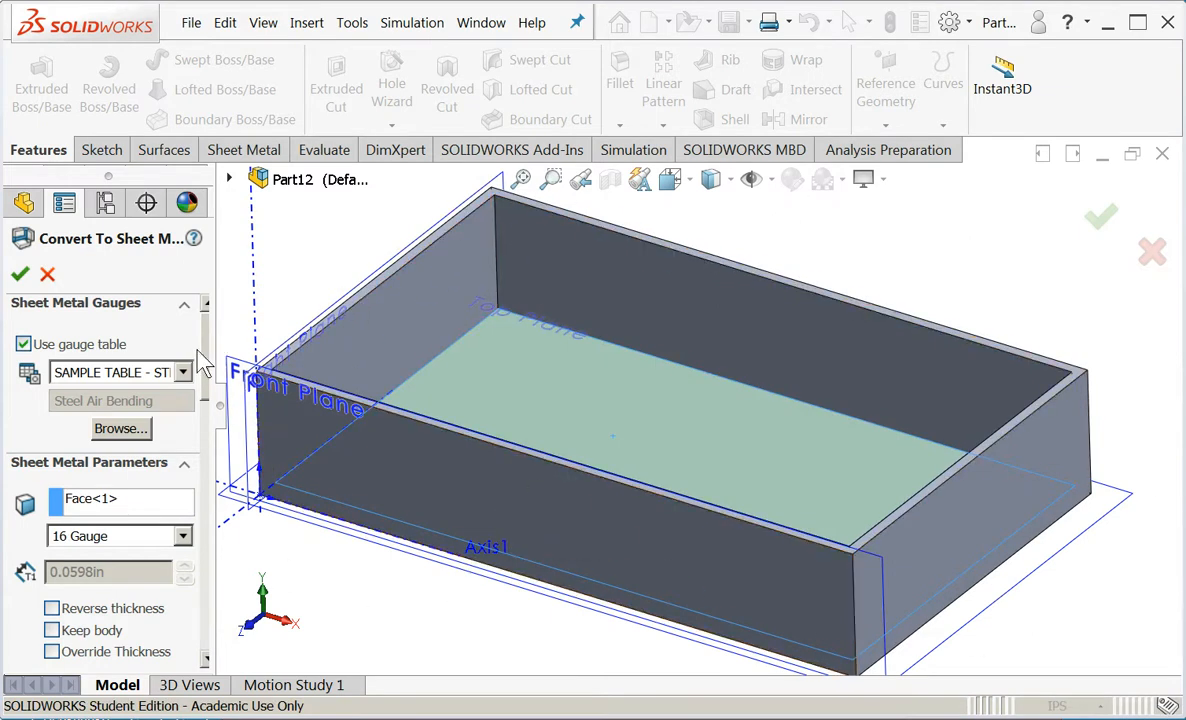
scroll(208, 360, down, 5)
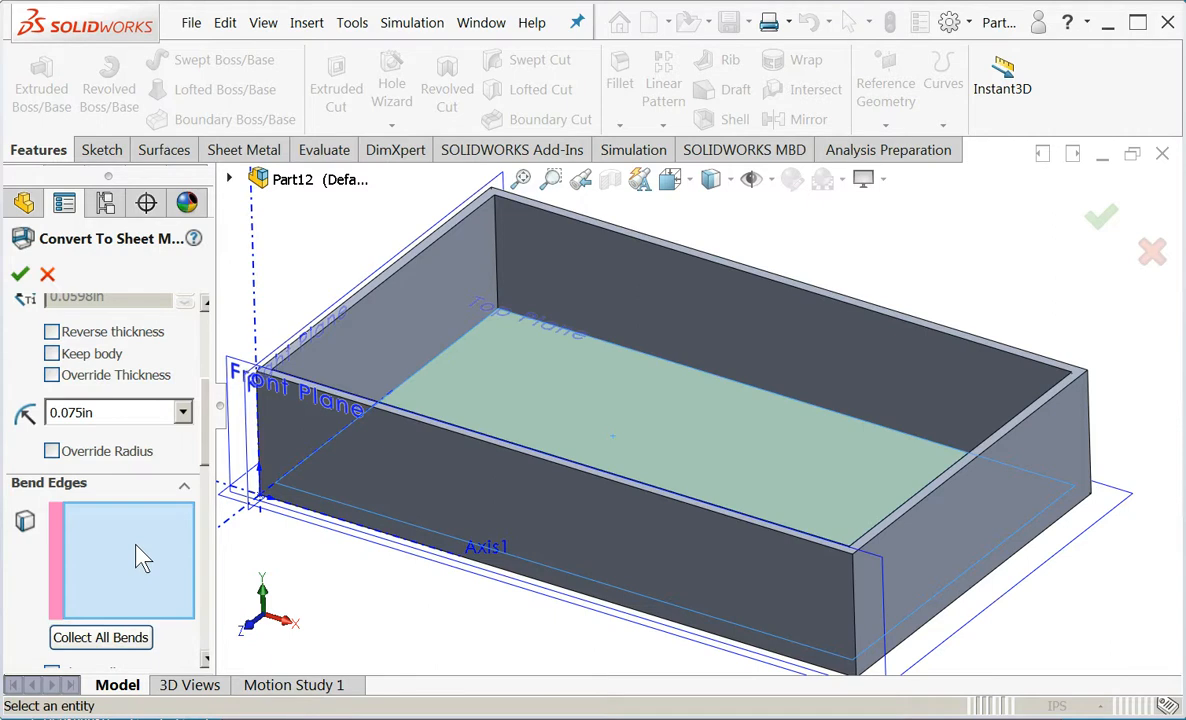
click(452, 356)
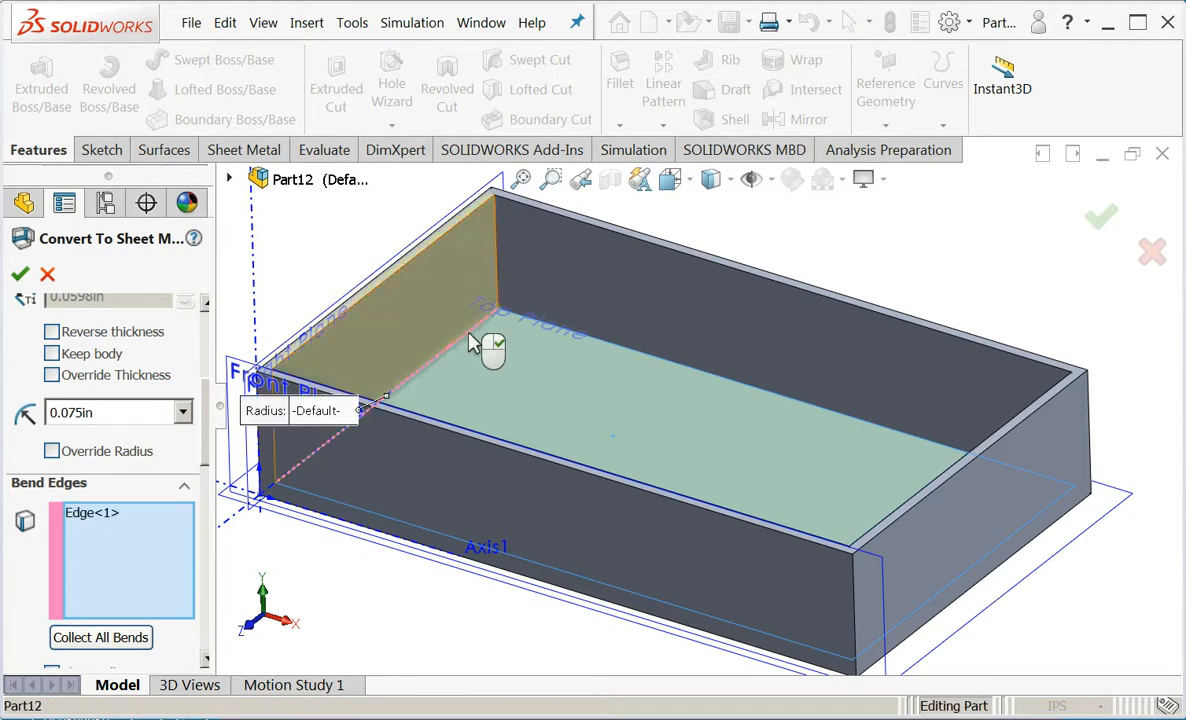
click(600, 347)
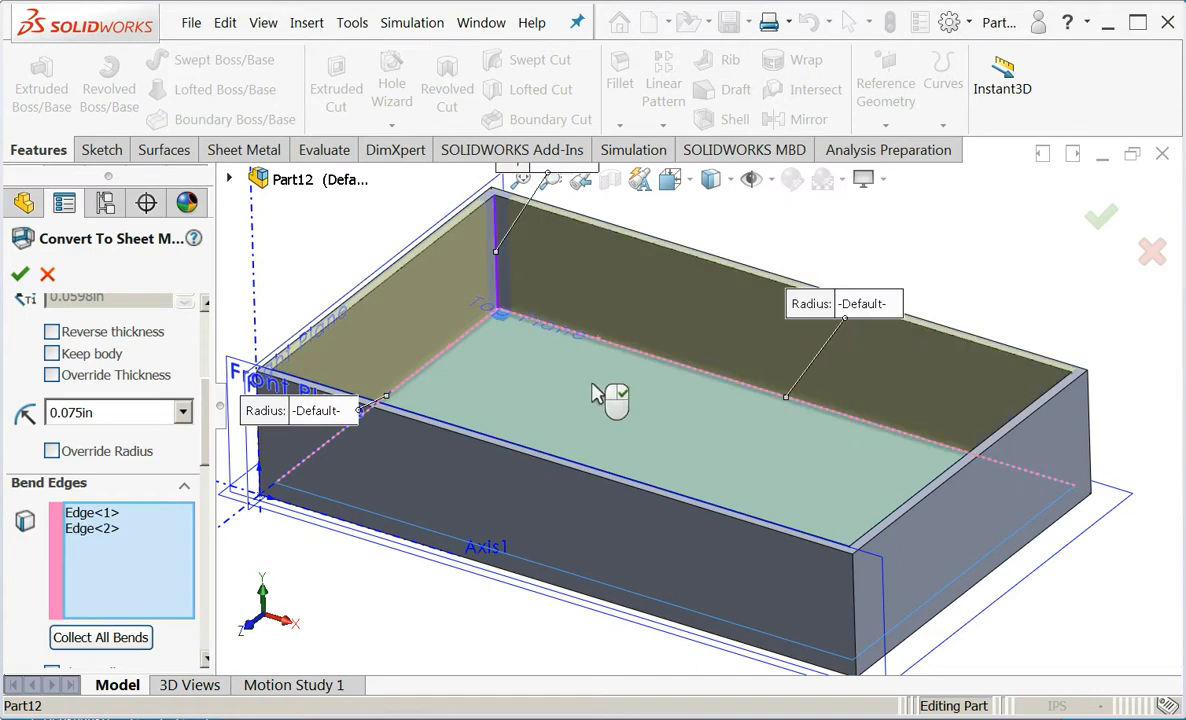
middle_drag(614, 402, 786, 392)
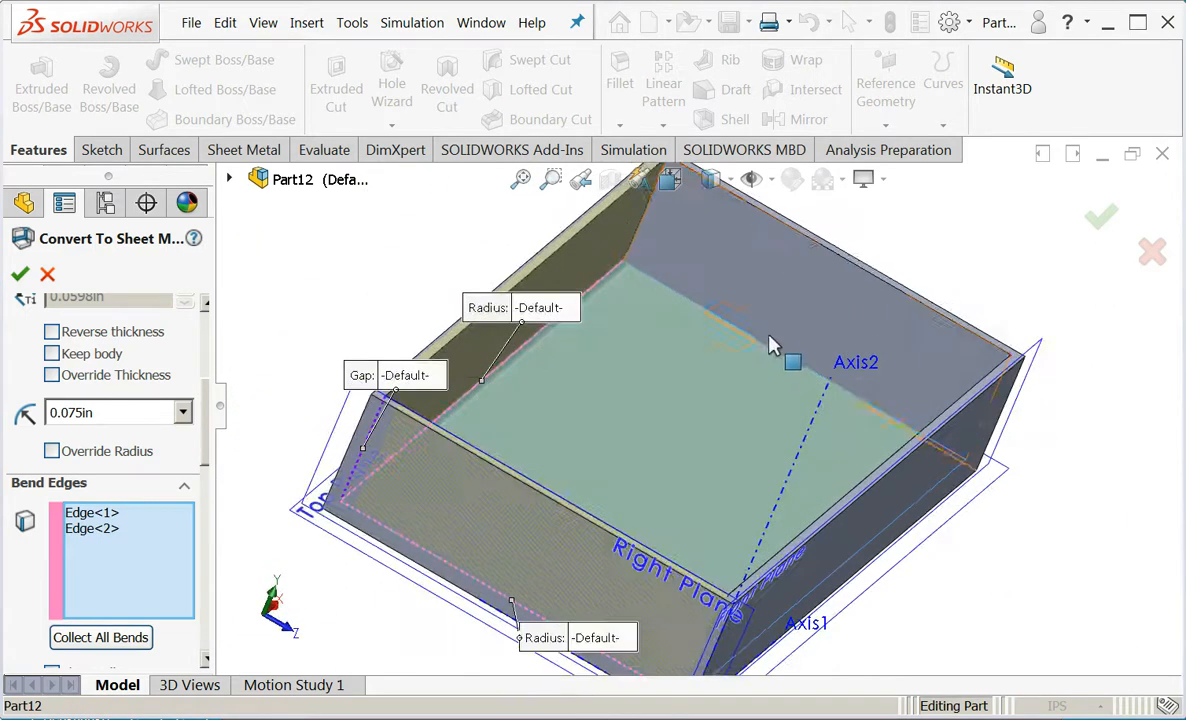
click(735, 335)
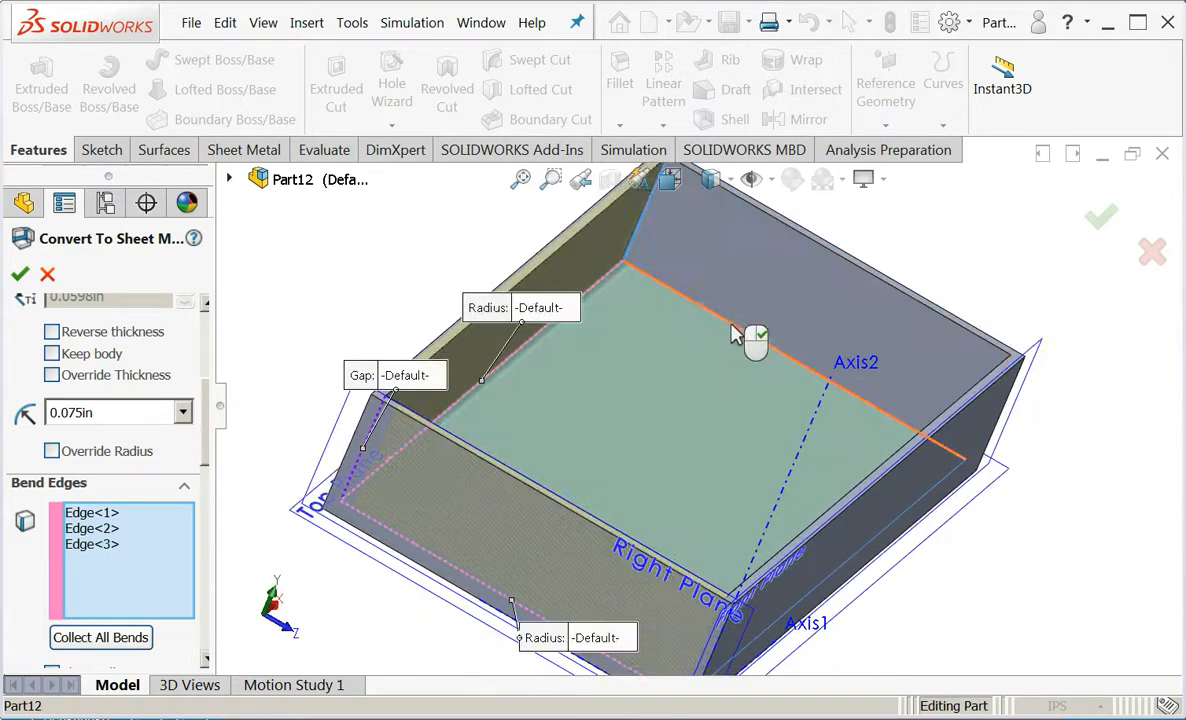
middle_drag(614, 424, 708, 263)
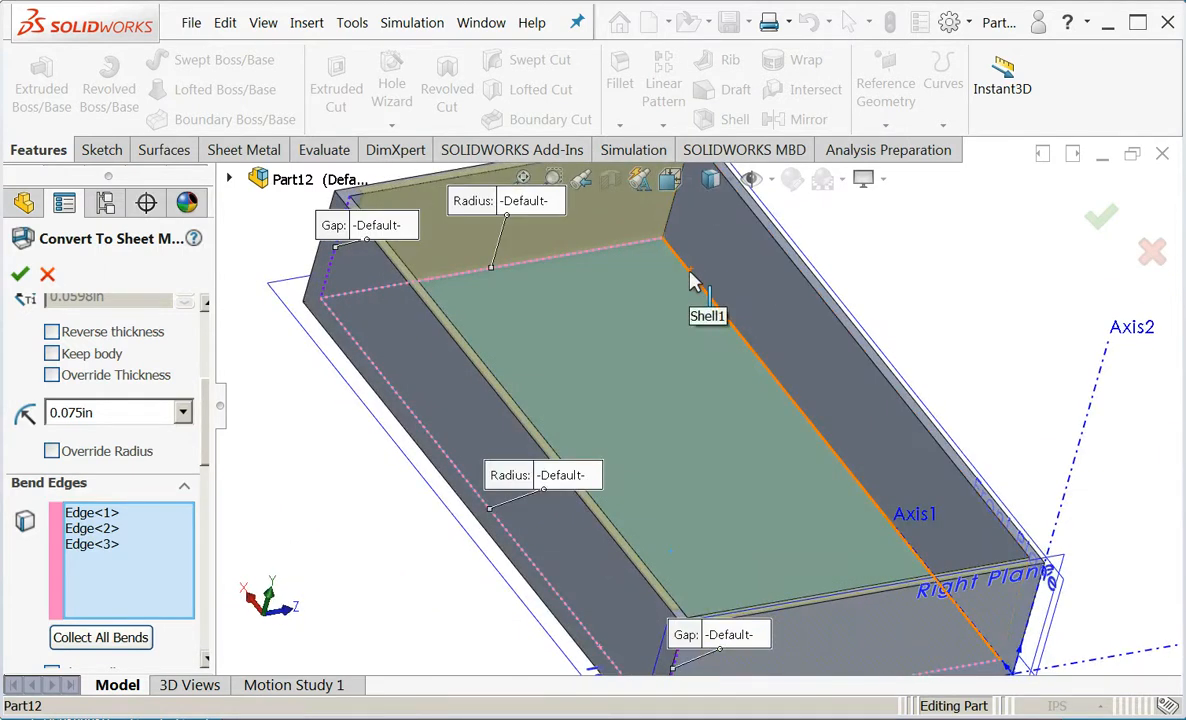
click(695, 278)
middle_drag(645, 418, 450, 370)
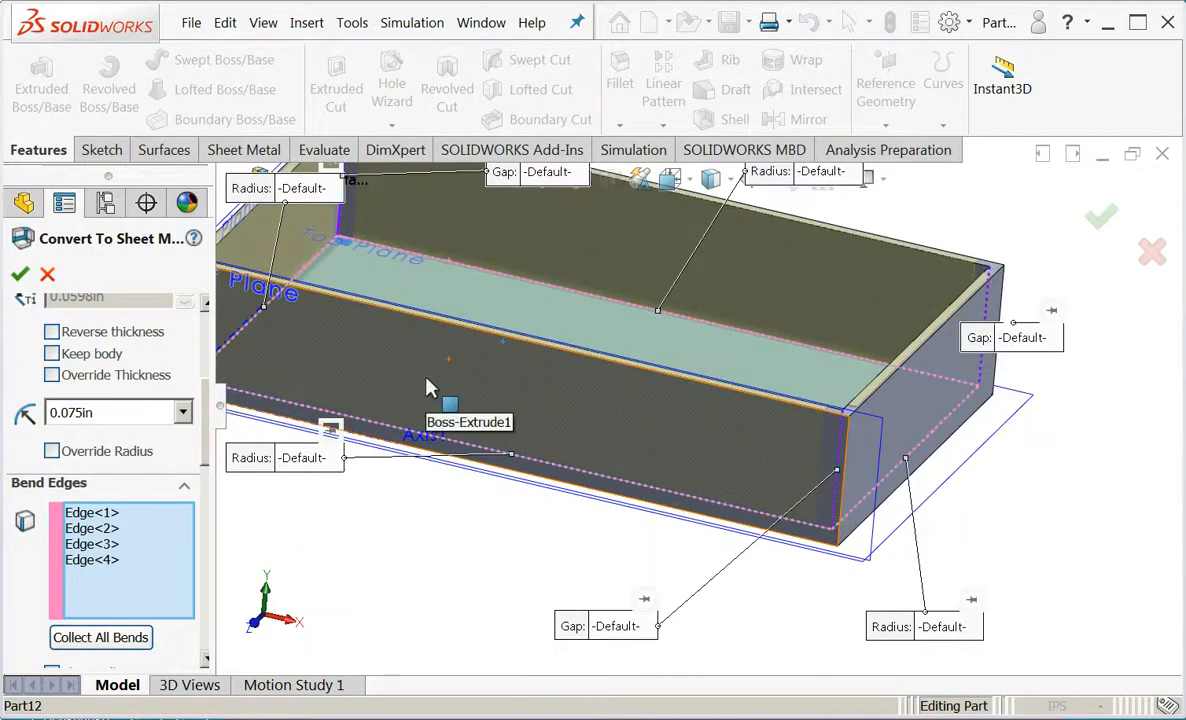
- Set the default gap for all rips to 0.03 in and complete the sheet metal conversion
scroll(206, 432, down, 6)
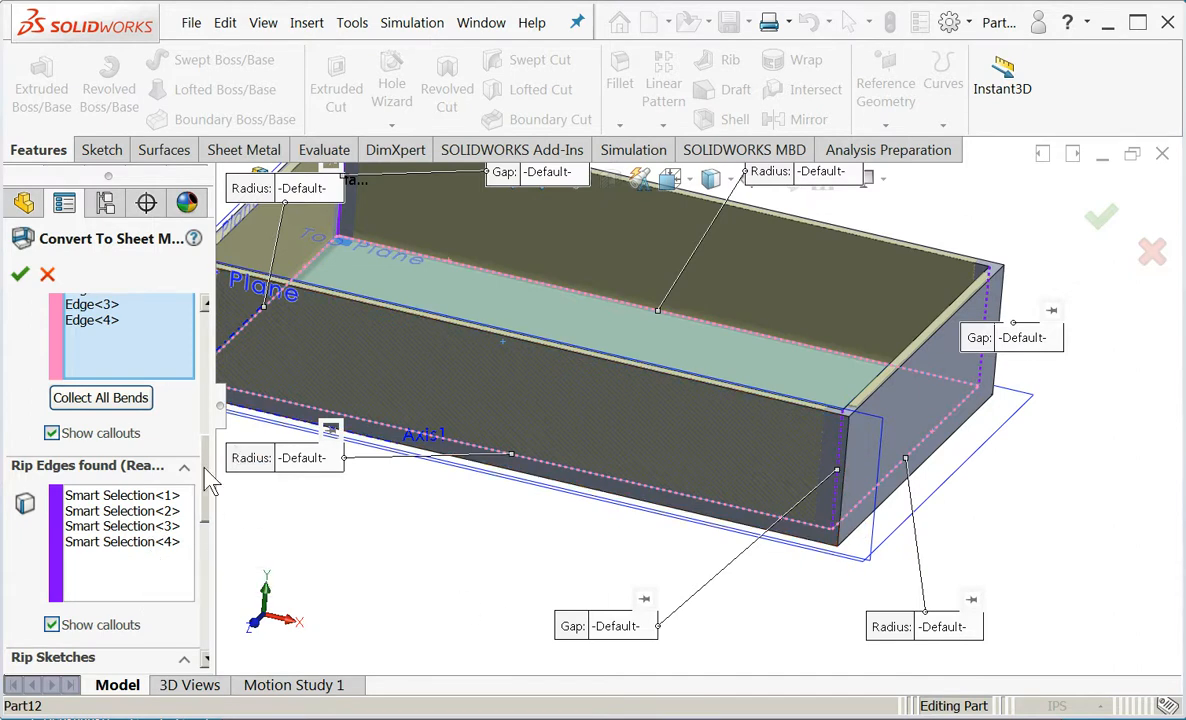
drag(210, 482, 218, 582)
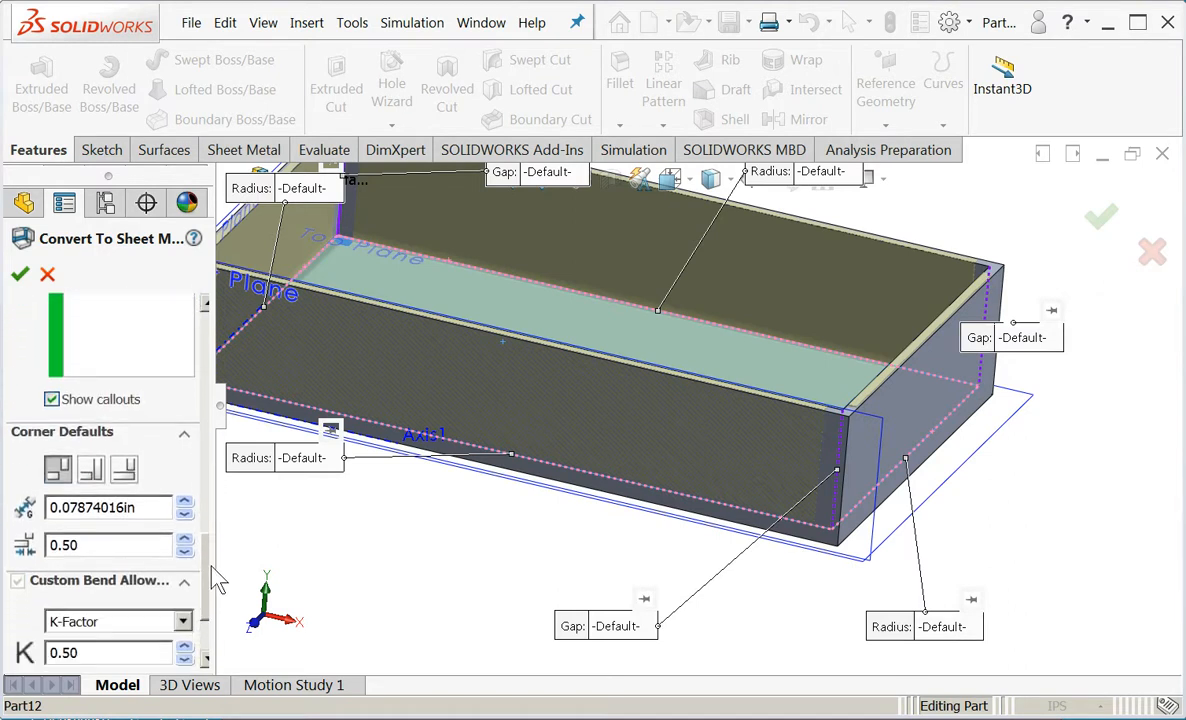
drag(152, 508, 60, 507)
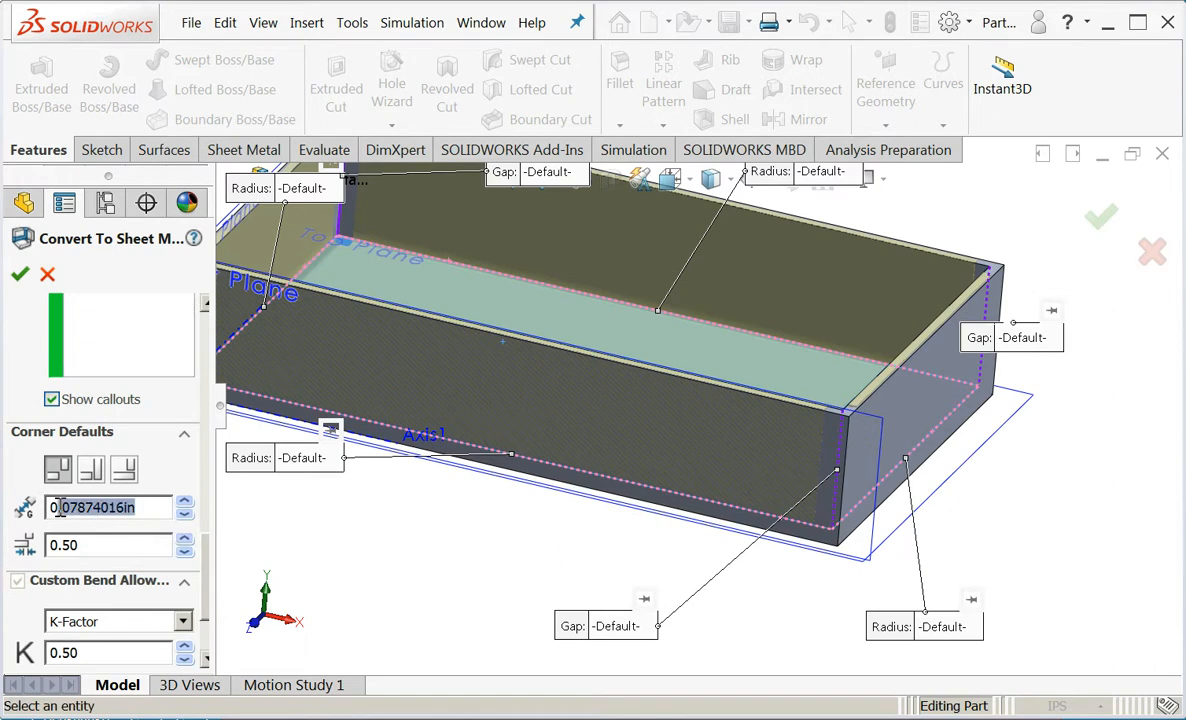
drag(164, 507, 40, 510)
text(03)
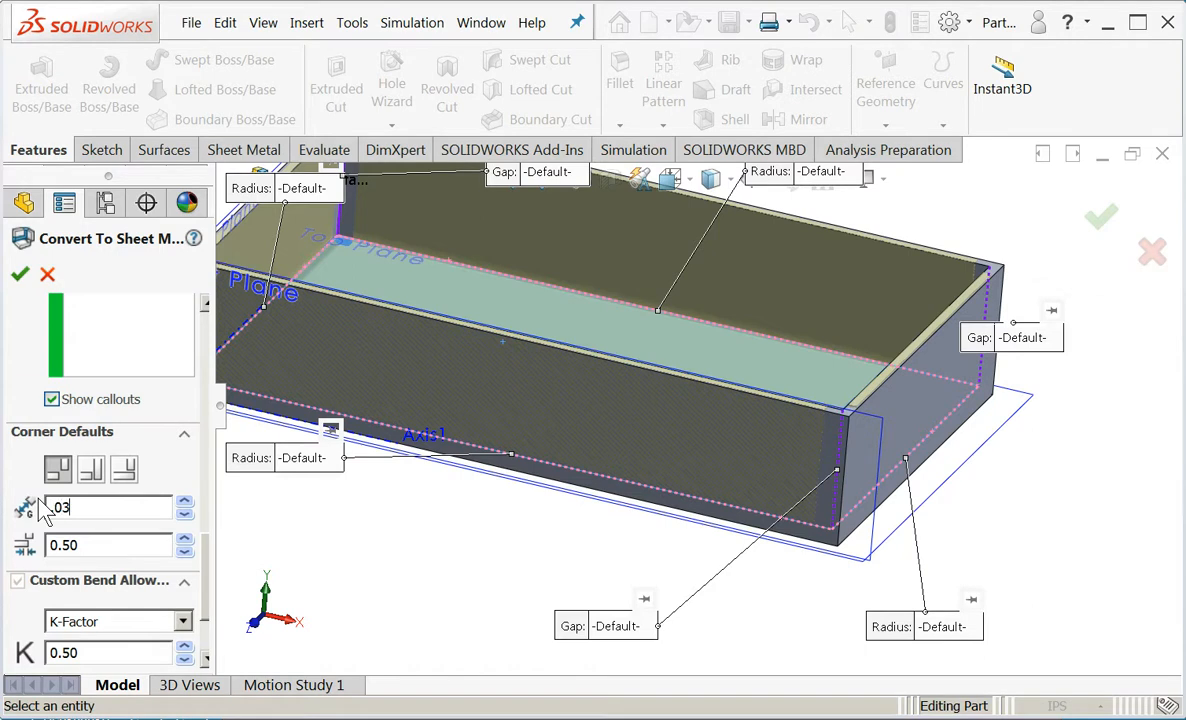
scroll(213, 578, down, 3)
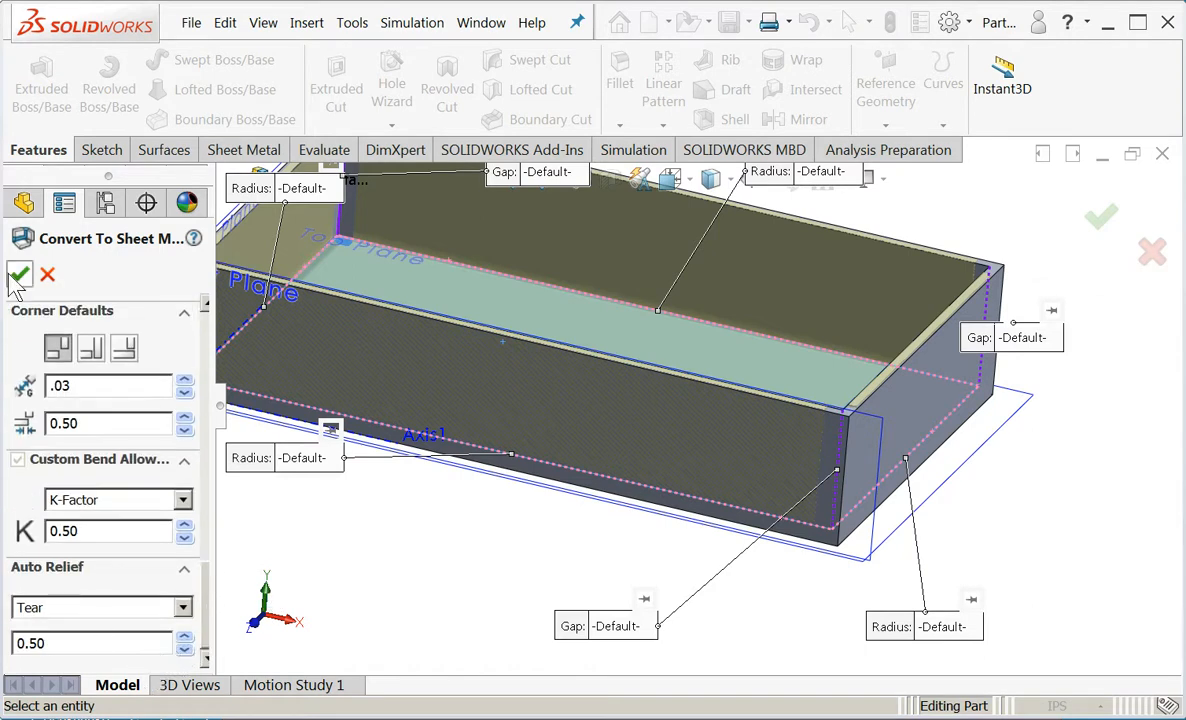
key(Return)
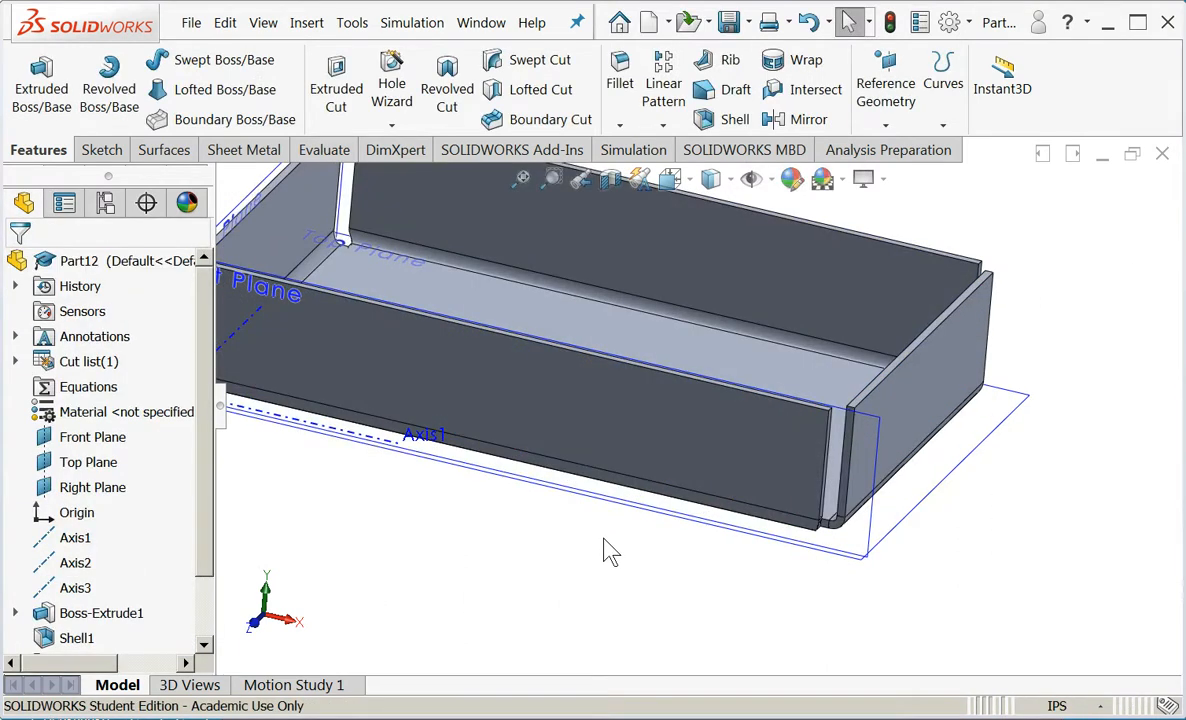
- Unsuppress the converted box's flat pattern to view it unfolded
scroll(604, 538, up, 2)
middle_drag(639, 471, 635, 560)
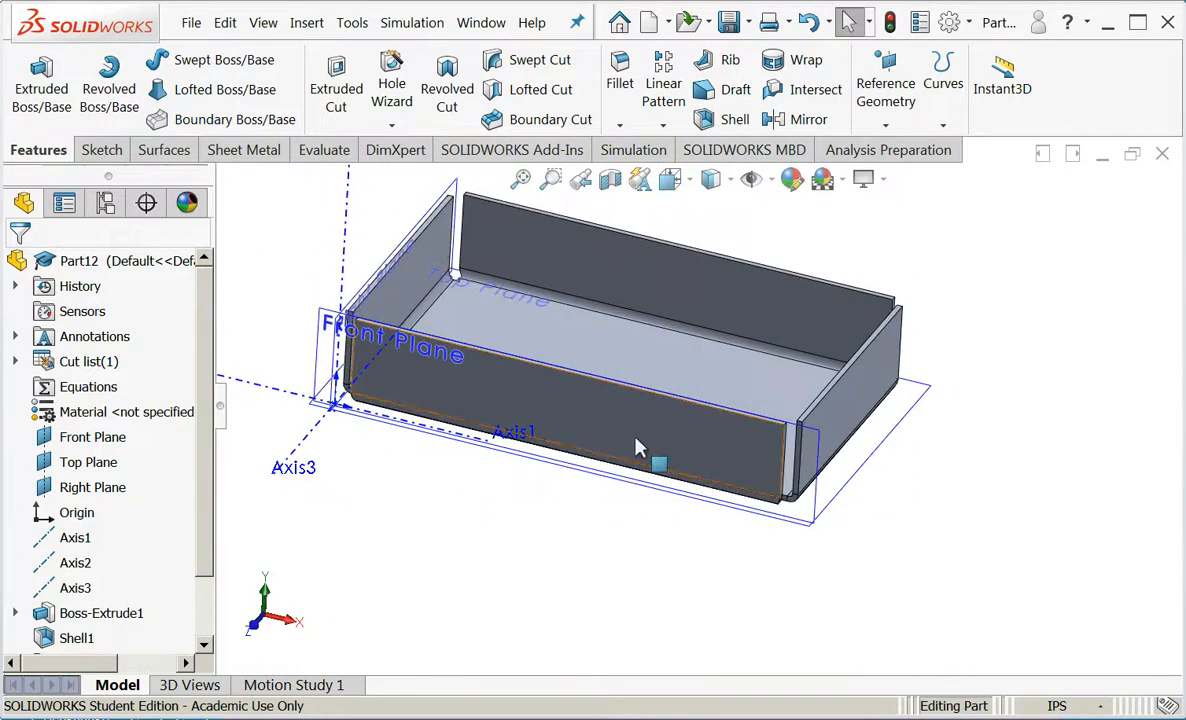
scroll(203, 543, down, 1)
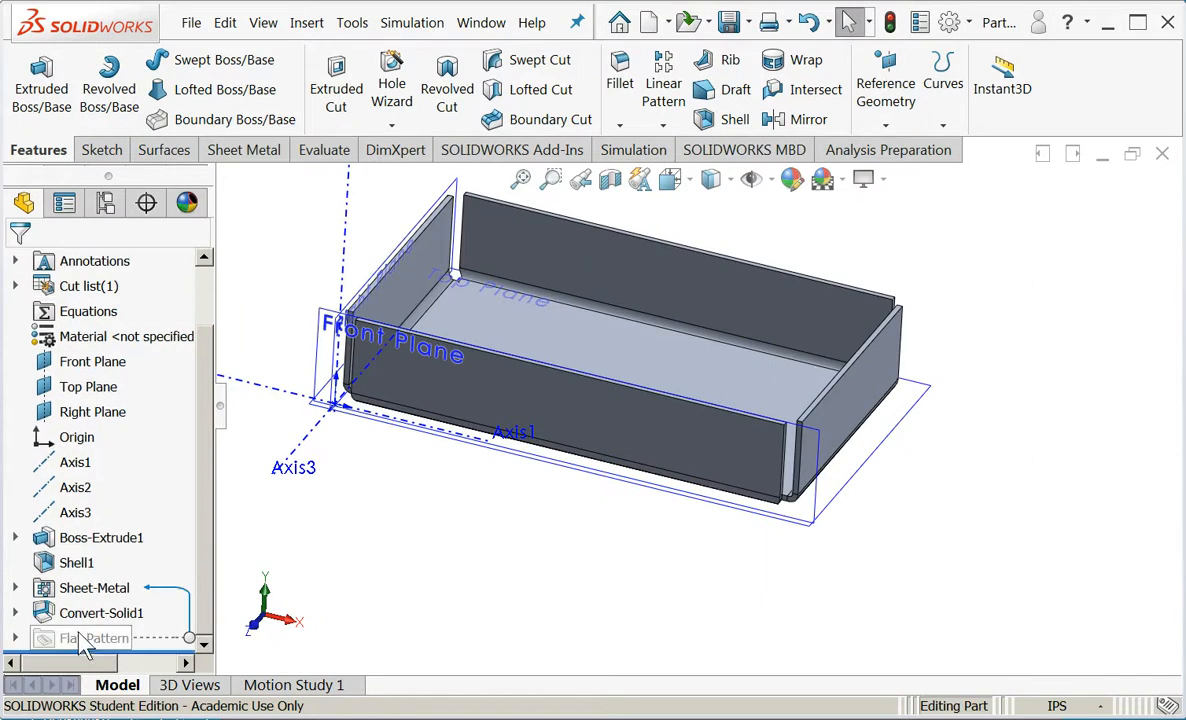
click(14, 637)
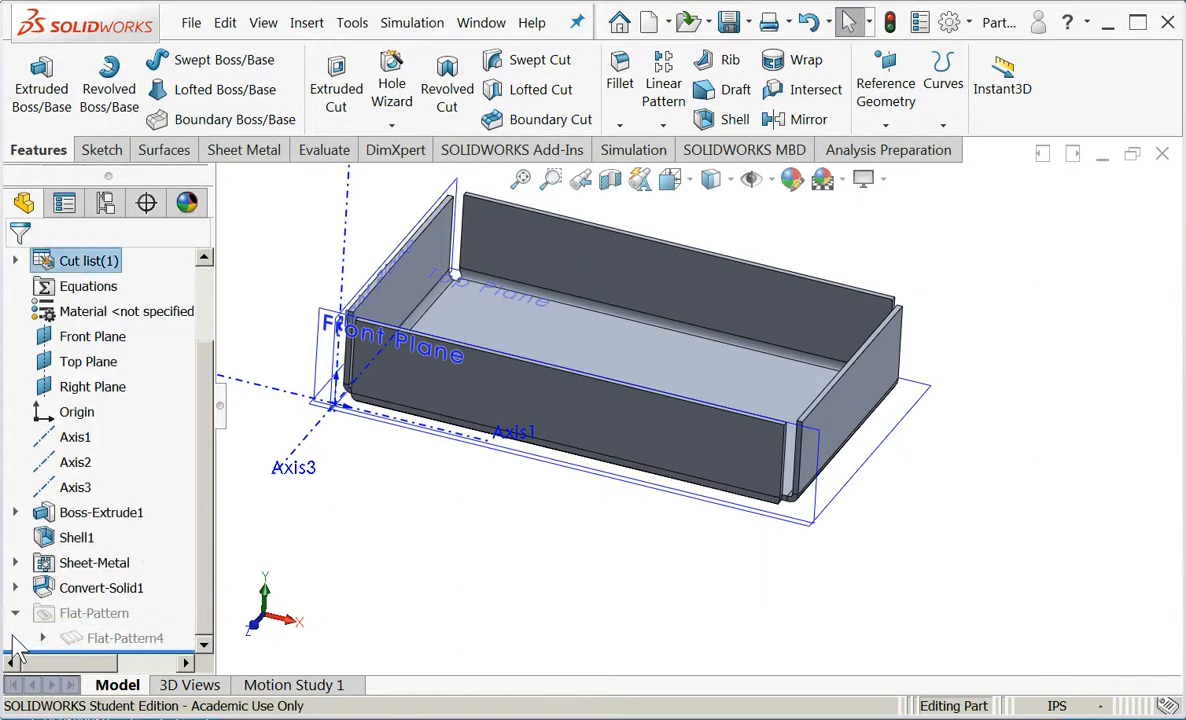
right_click(68, 638)
click(146, 331)
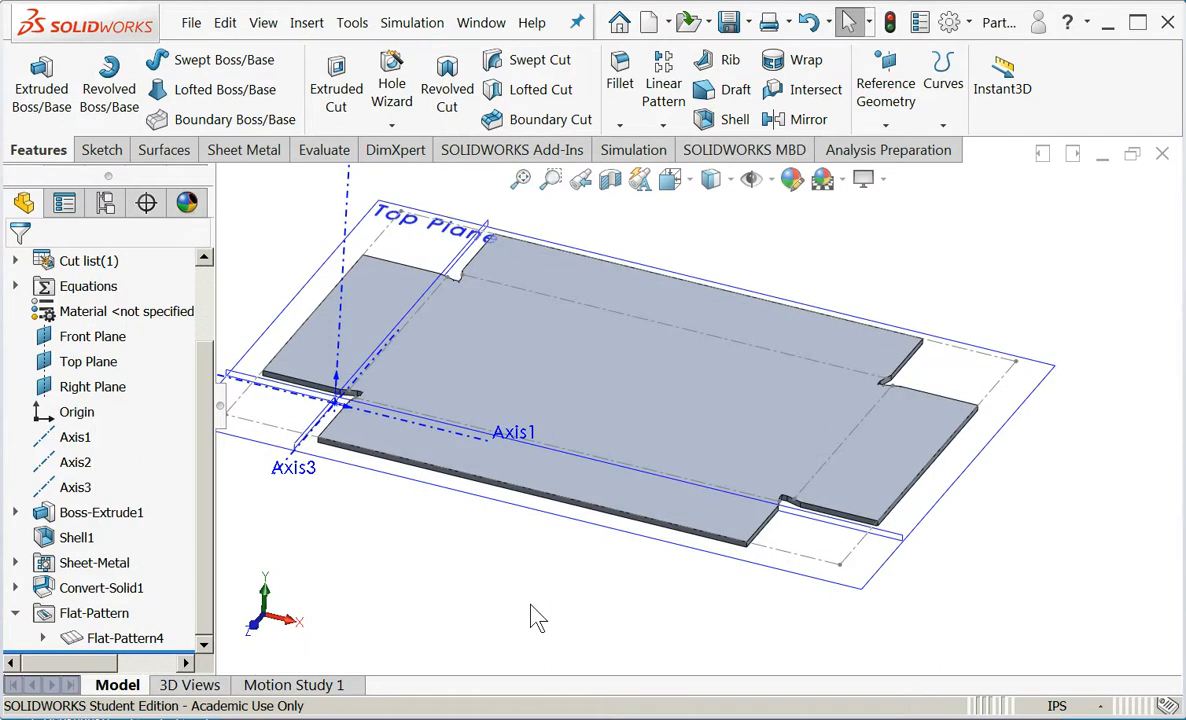
- Suppress the flat pattern to return the box to its folded state
right_click(115, 638)
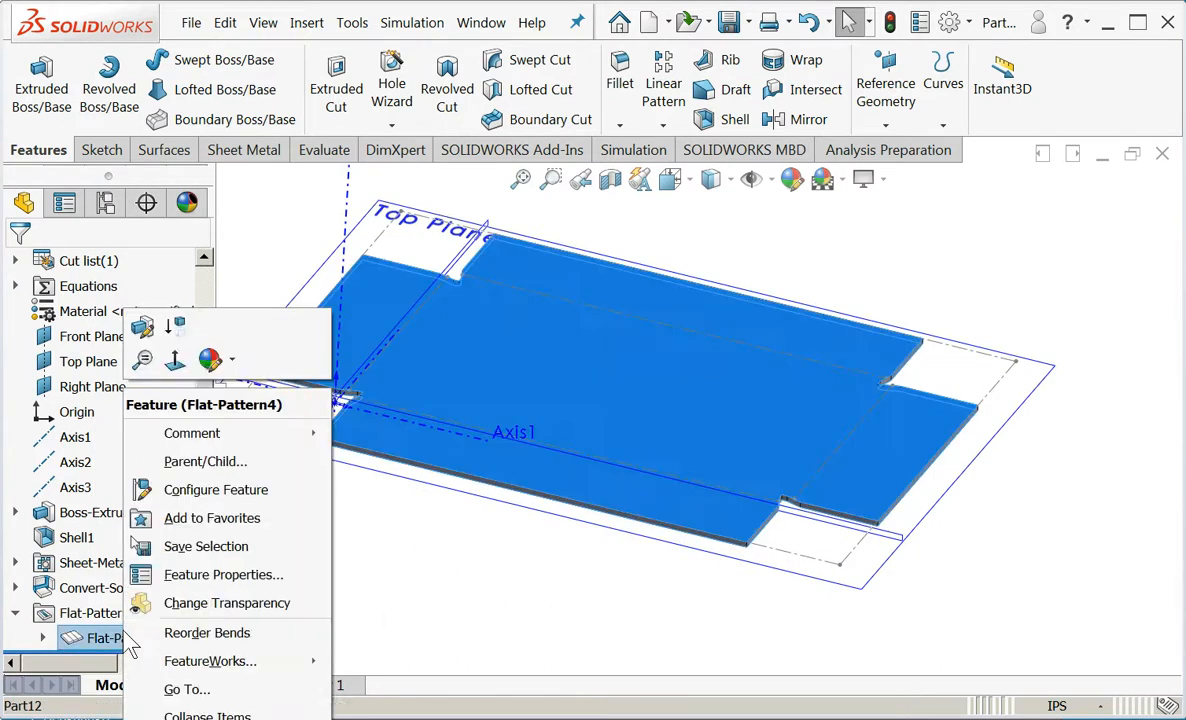
click(176, 336)
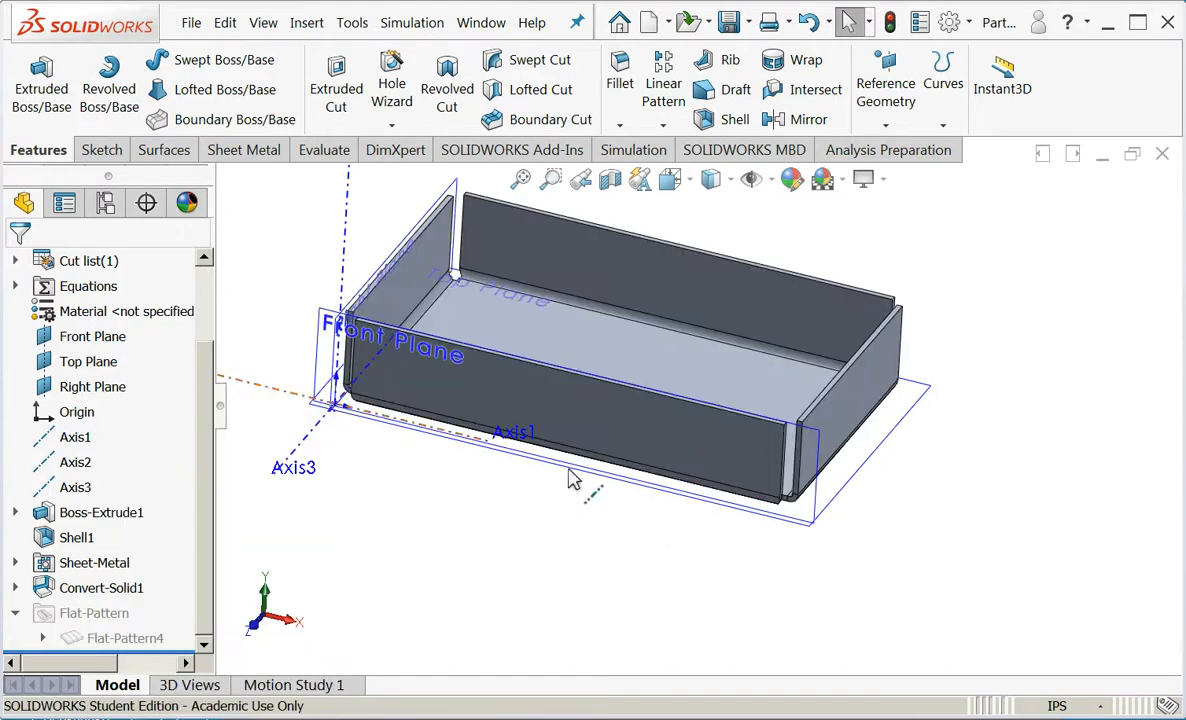
scroll(559, 275, up, 2)
scroll(564, 271, down, 3)
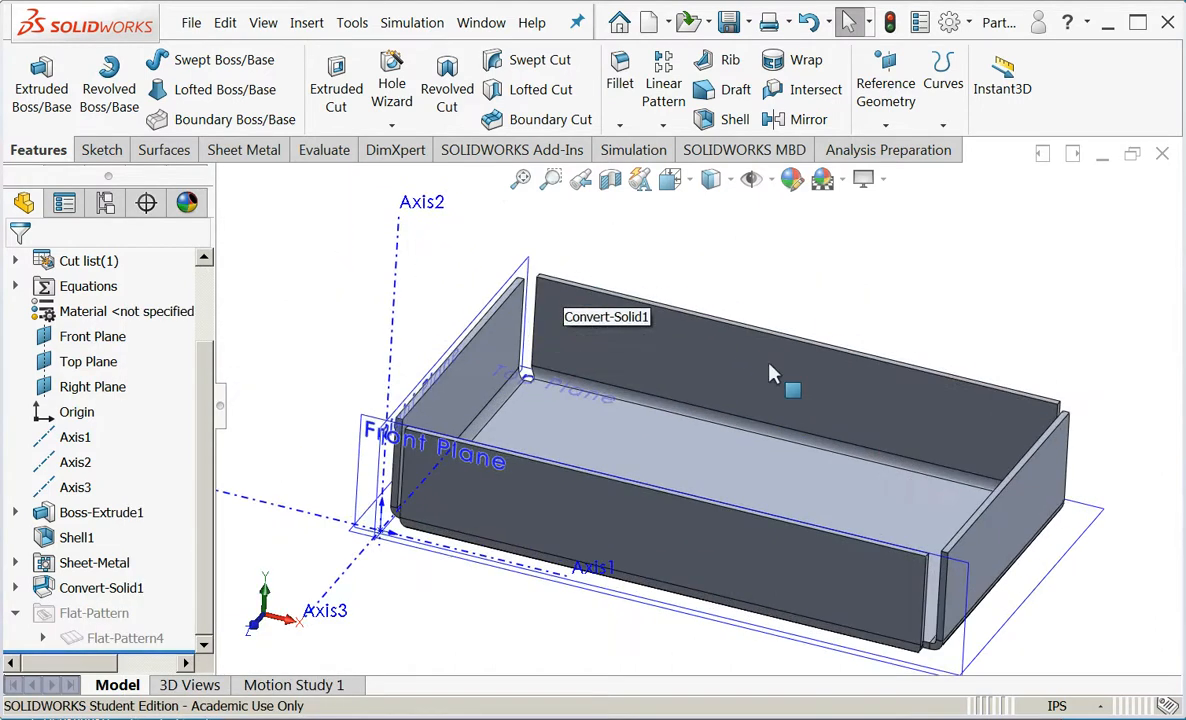